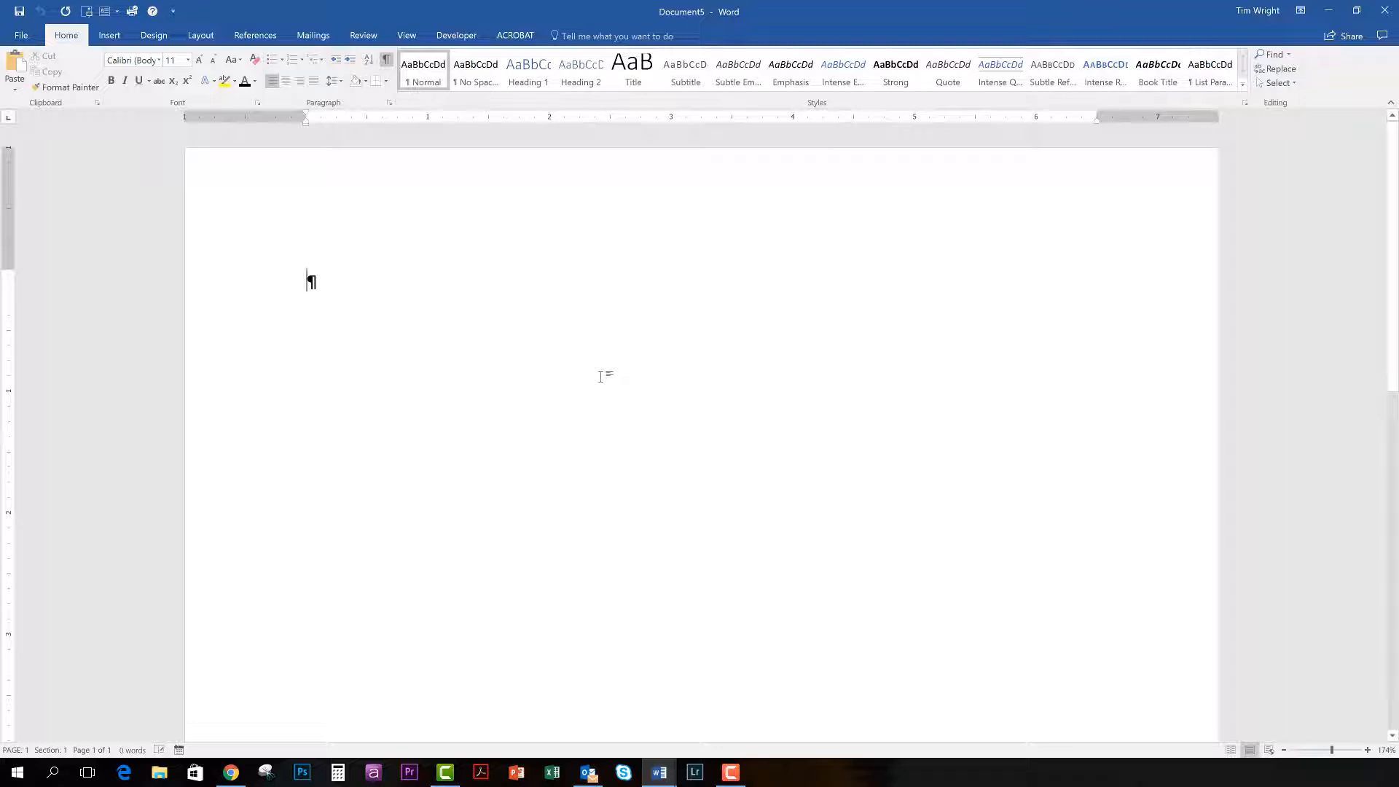
# Zoom the blank page in and out and leave the document zoom at 150%.
pyautogui.scroll(5, 600, 376)
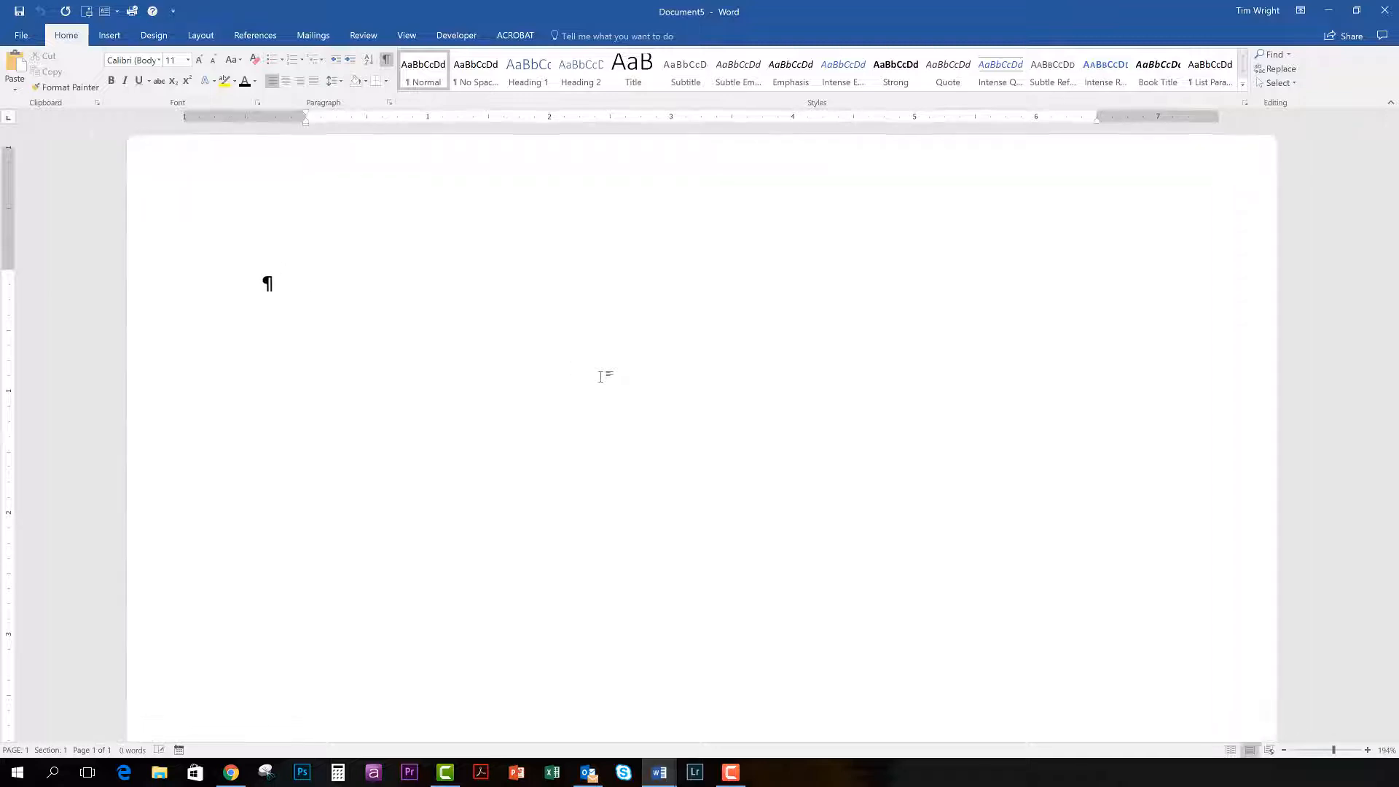
pyautogui.scroll(-8, 601, 376)
pyautogui.scroll(-3, 602, 376)
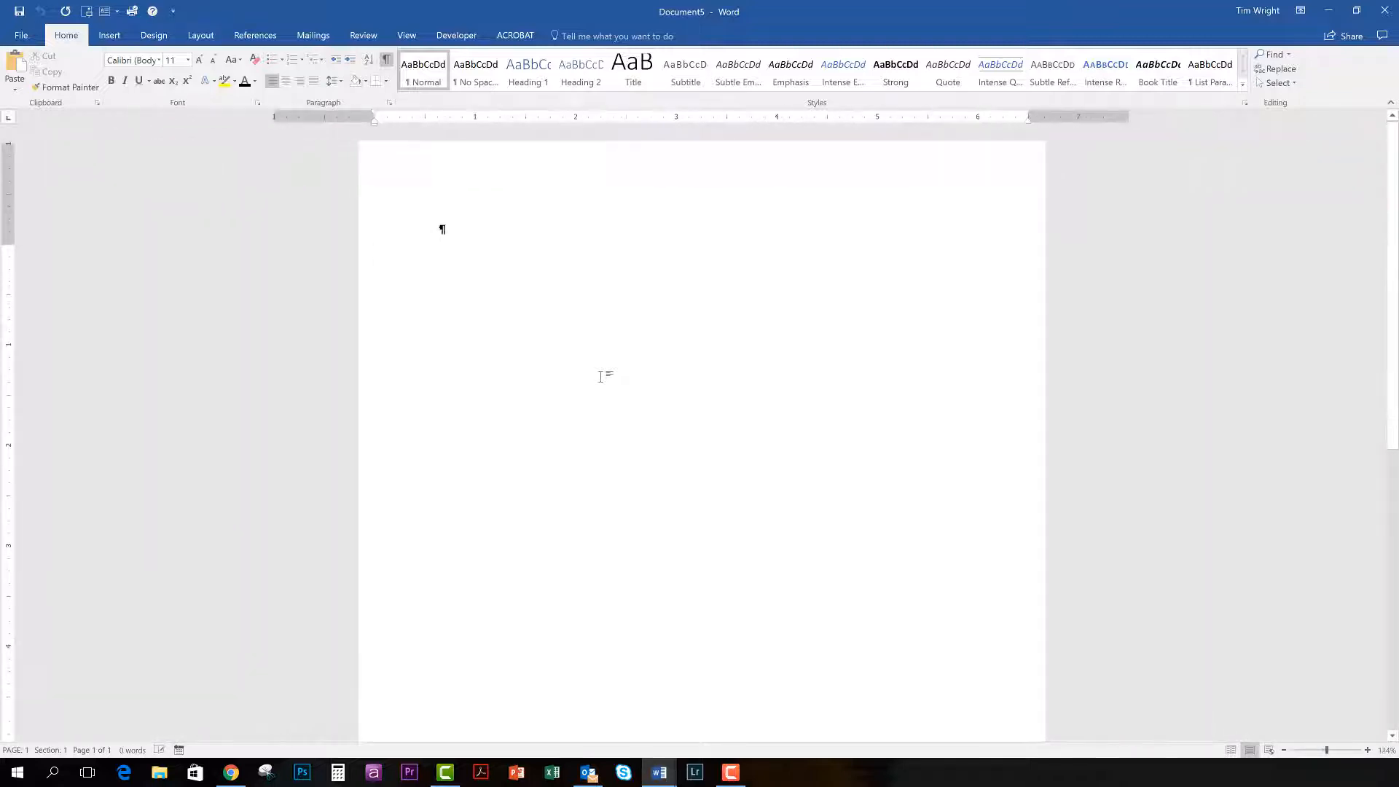
pyautogui.scroll(3, 602, 376)
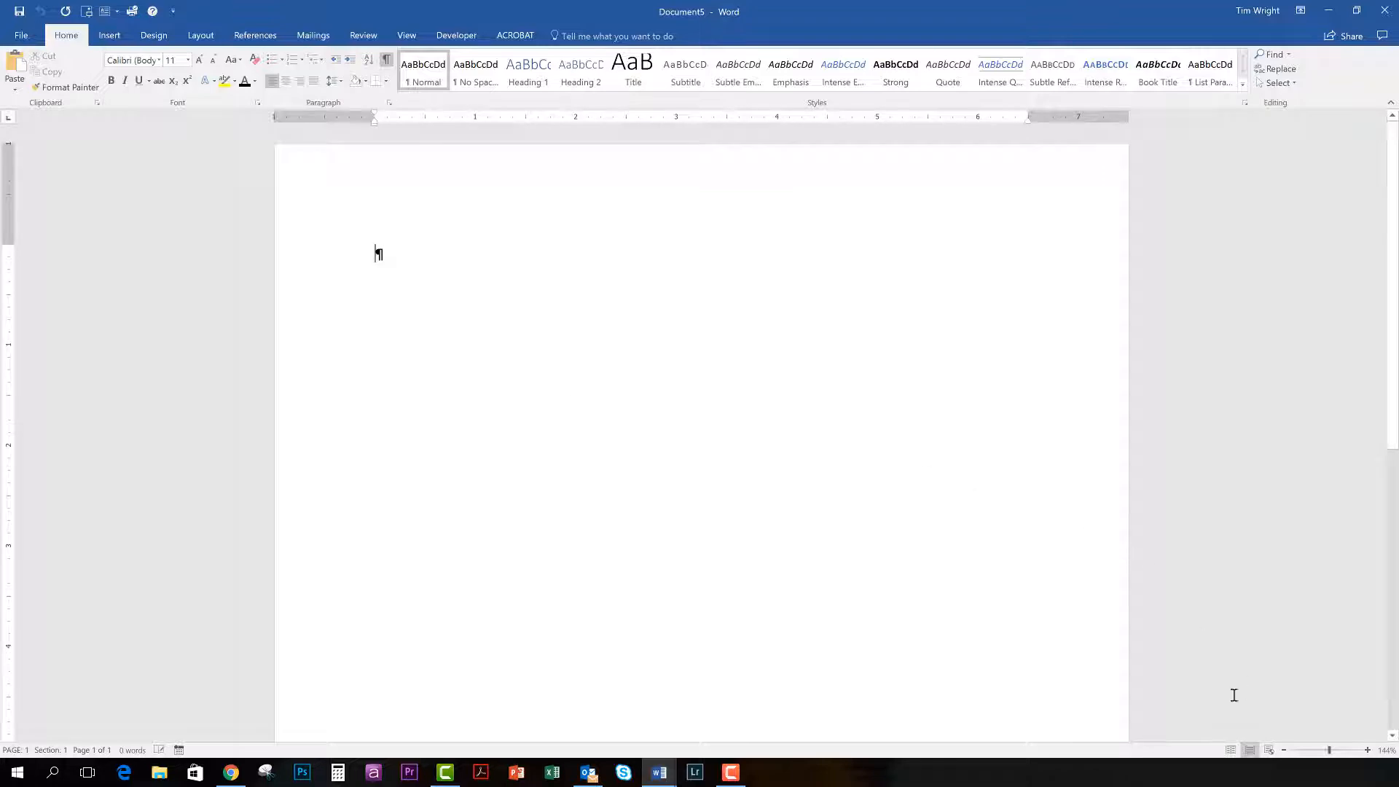
pyautogui.moveTo(1330, 751)
pyautogui.mouseDown()
pyautogui.moveTo(1309, 754)
pyautogui.moveTo(1324, 753)
pyautogui.mouseUp()
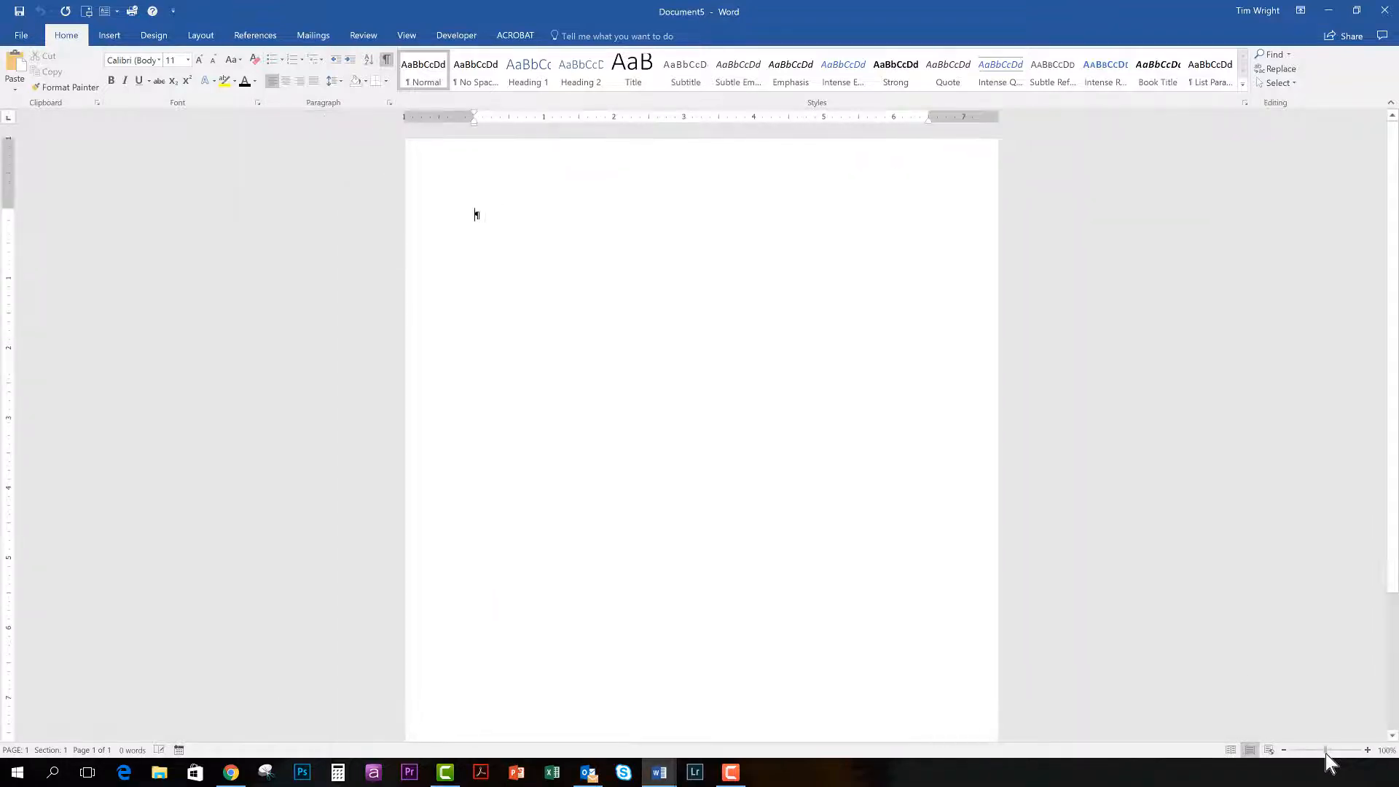
pyautogui.click(1367, 751)
pyautogui.click(1368, 751)
pyautogui.click(1368, 751)
pyautogui.click(1367, 751)
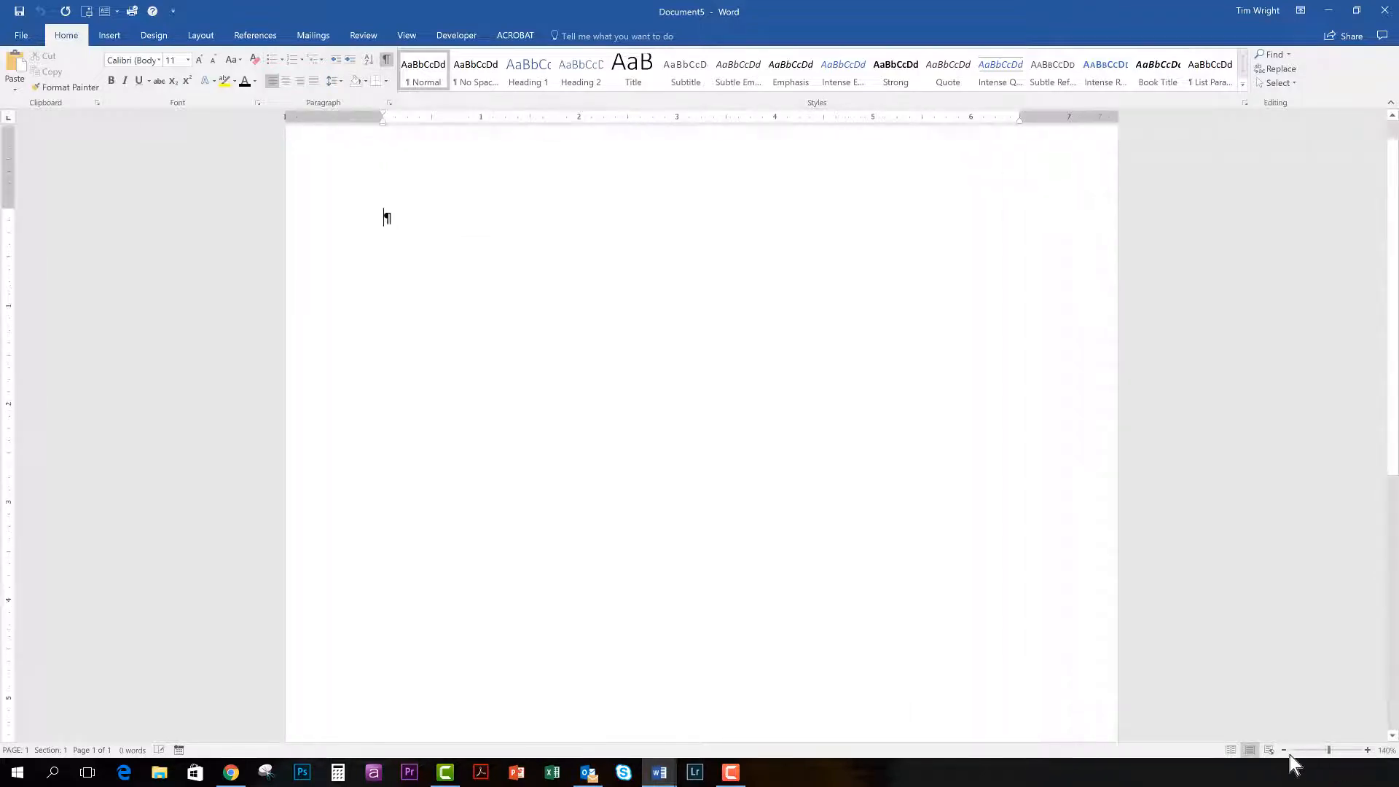
pyautogui.click(1282, 750)
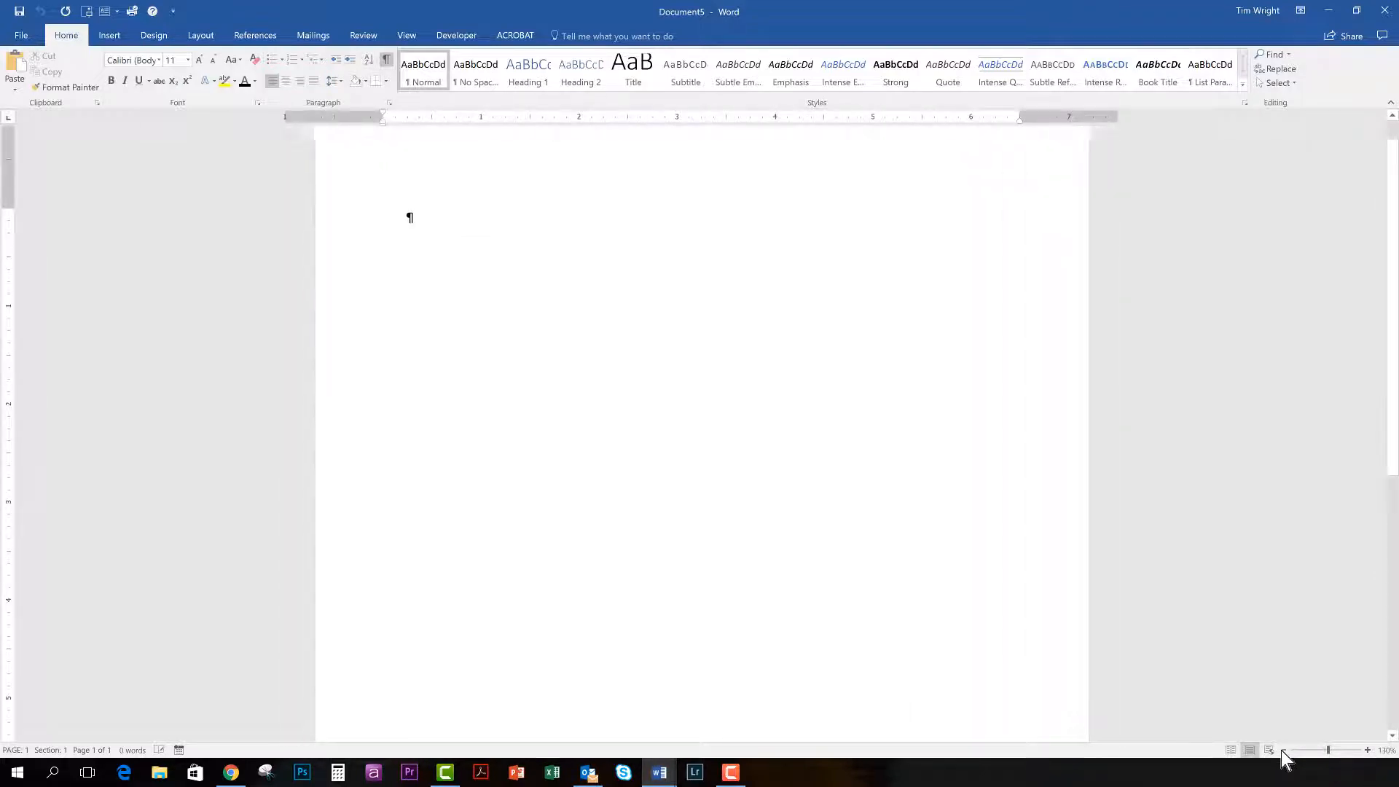
pyautogui.click(1368, 751)
pyautogui.click(1368, 750)
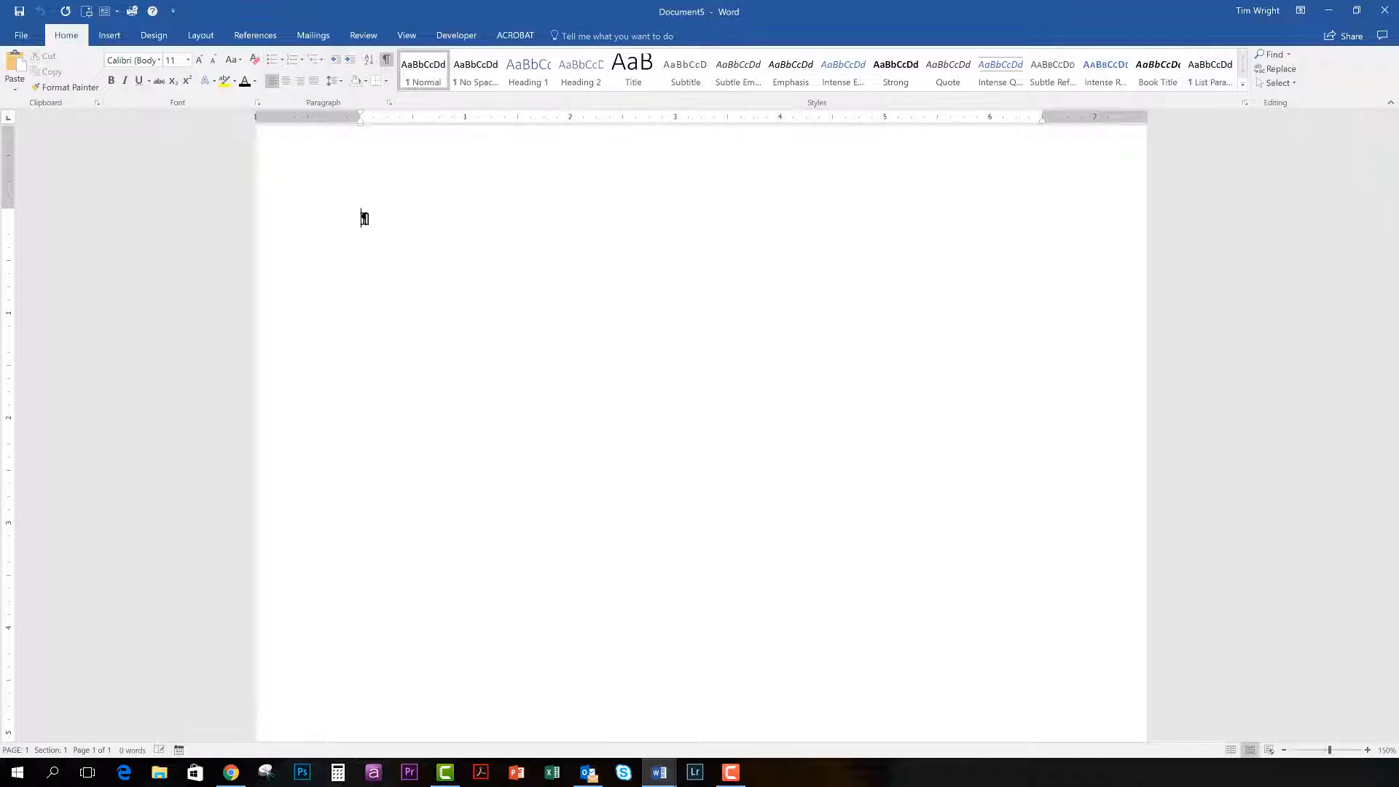
# Generate sample text of 25 paragraphs with five sentences each using the formula =rand(25,5).
pyautogui.write('=rand()')
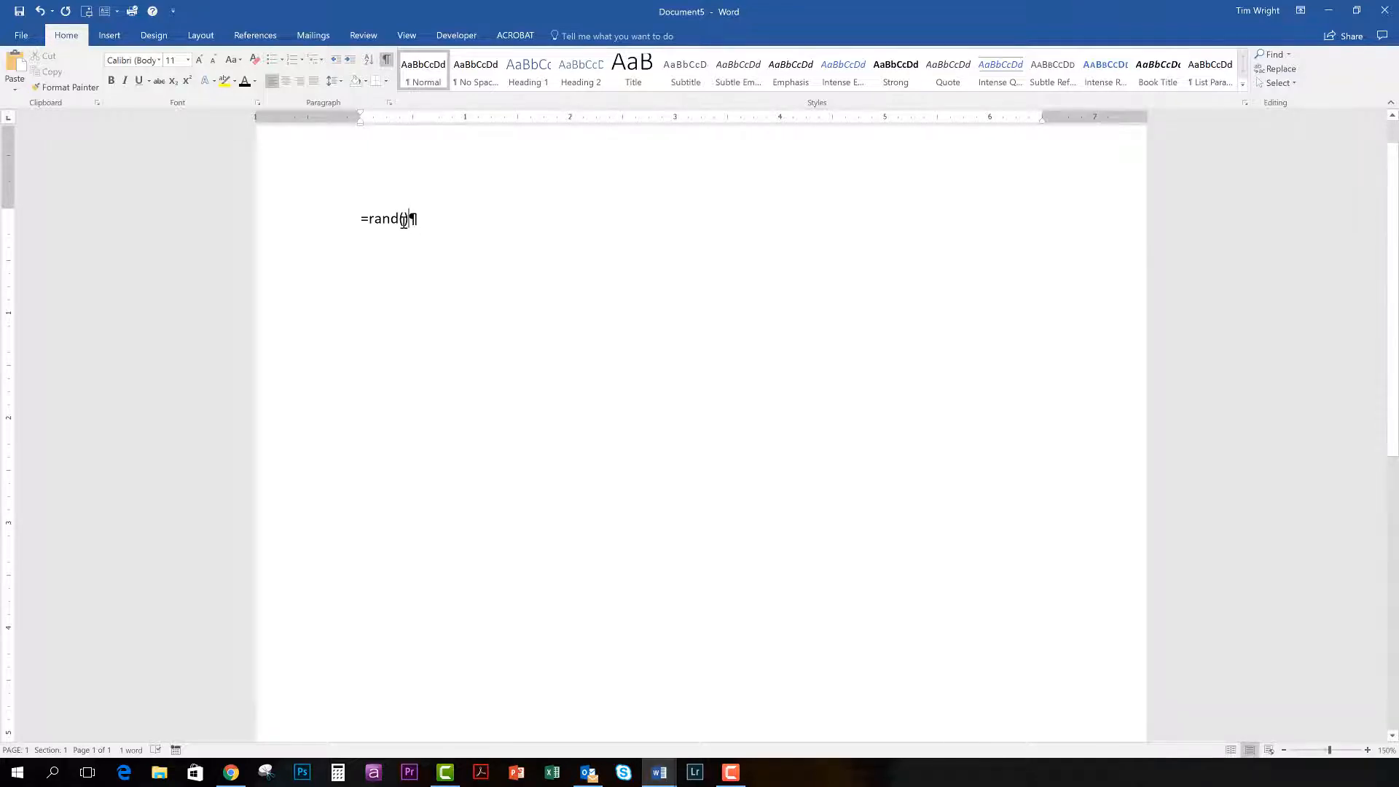
pyautogui.press('Left')
pyautogui.write('25')
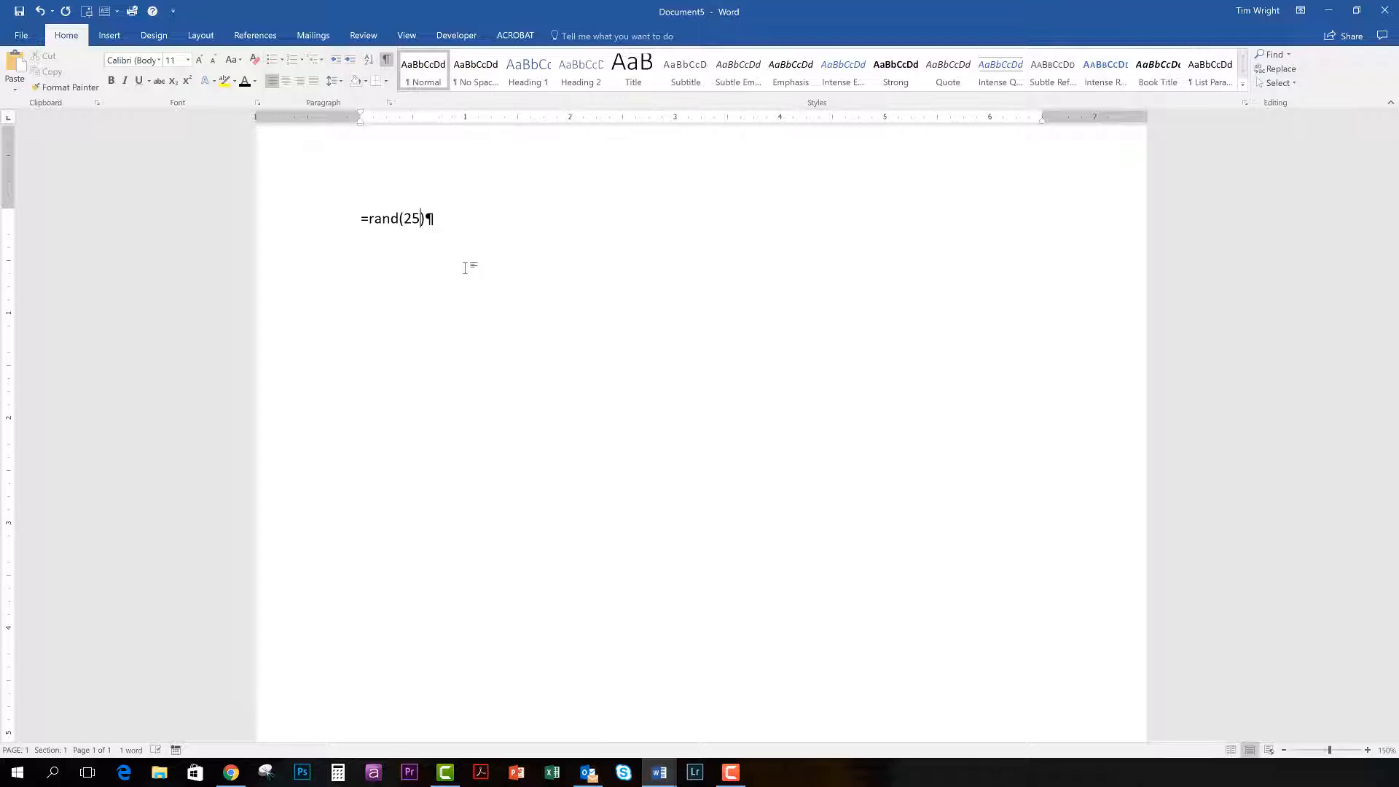
pyautogui.write(',5')
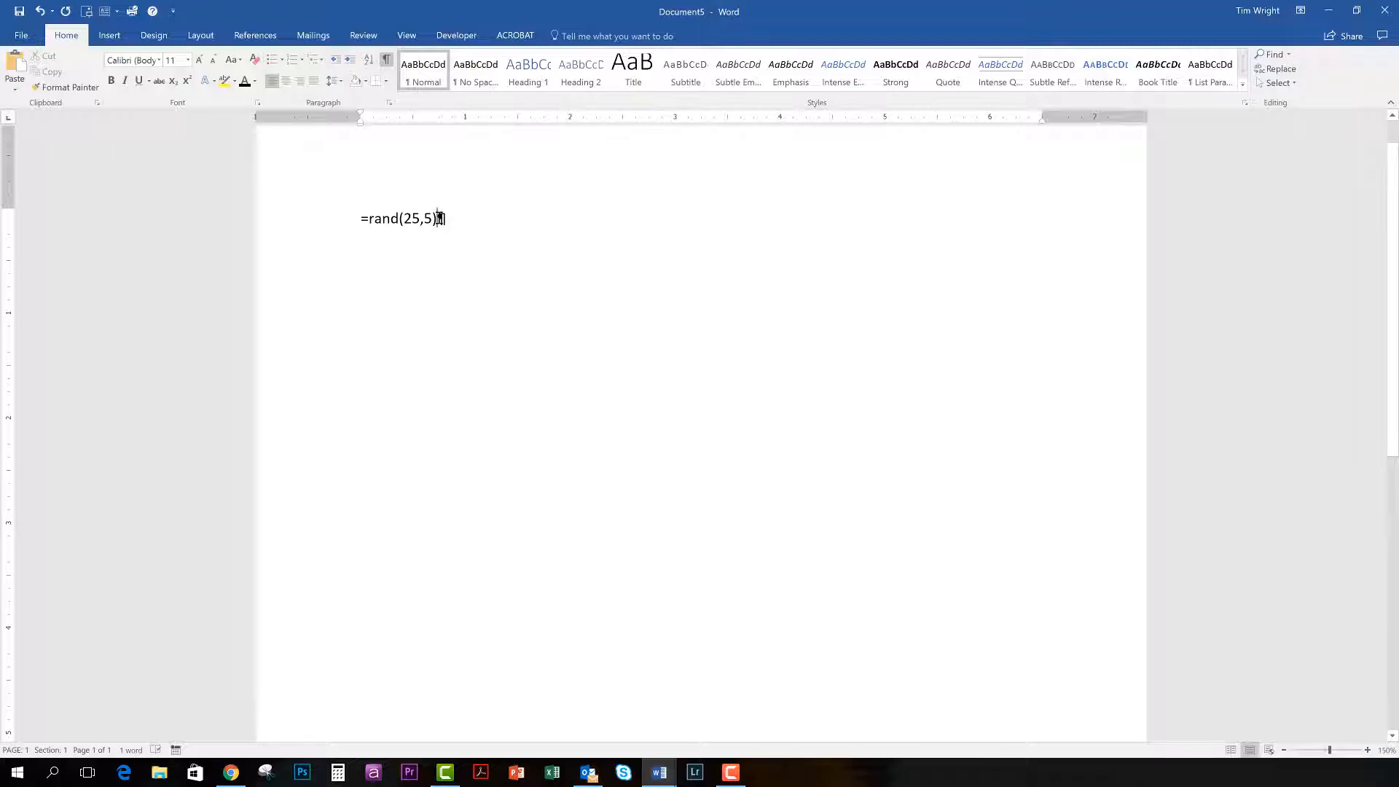
pyautogui.press('Return')
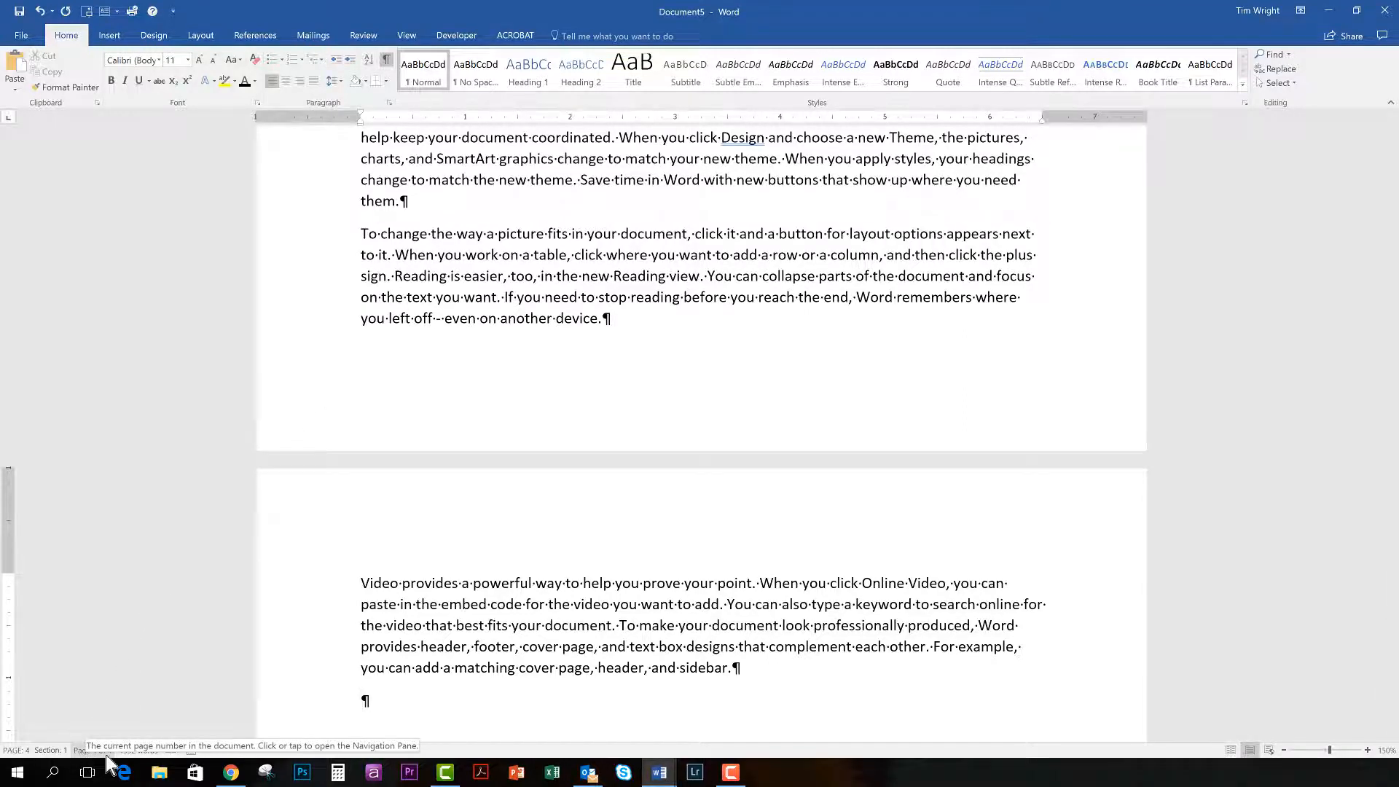
pyautogui.hotkey('ctrl', 'v')
pyautogui.hotkey('ctrl', 'v')
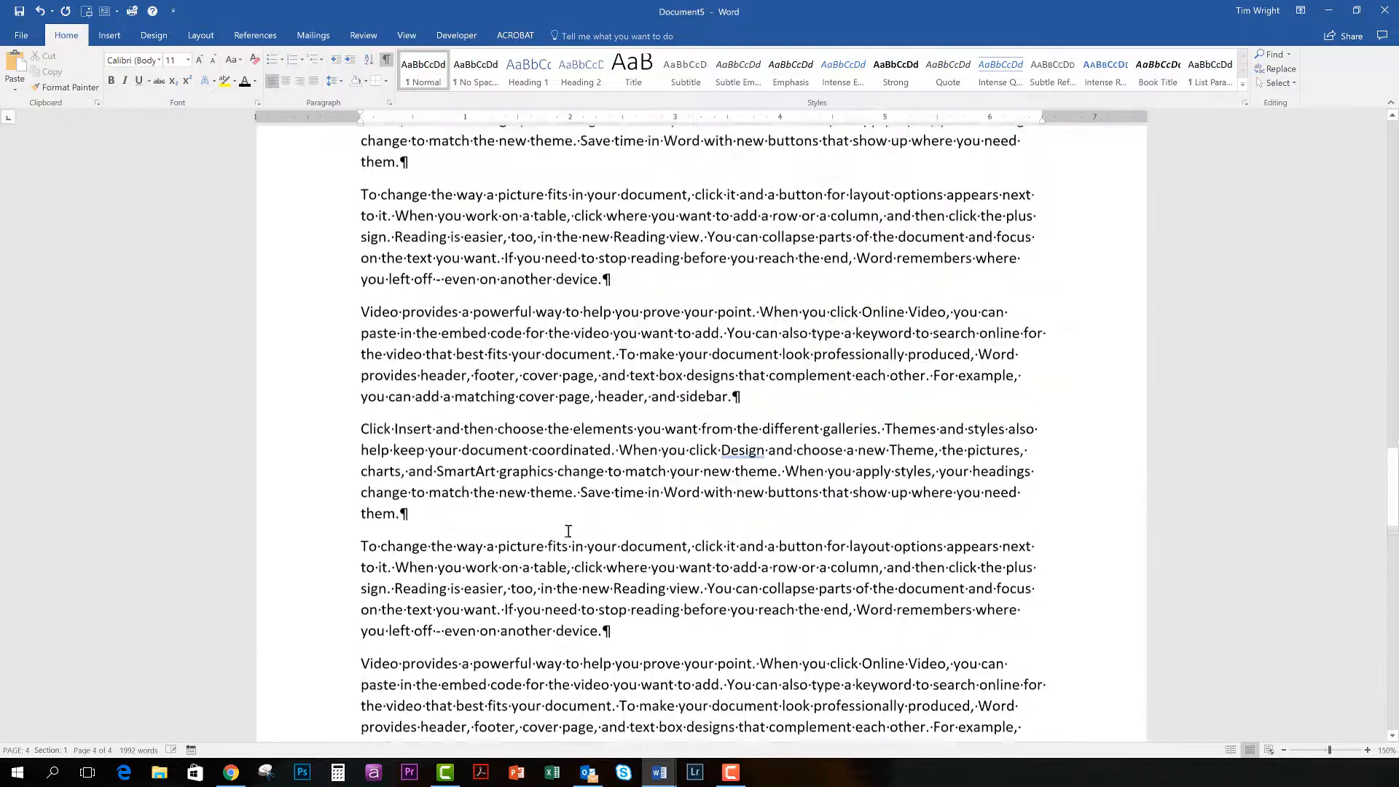
# Try an extra space before "To make your document look" in the first paragraph and remove it.
pyautogui.scroll(20, 463, 575)
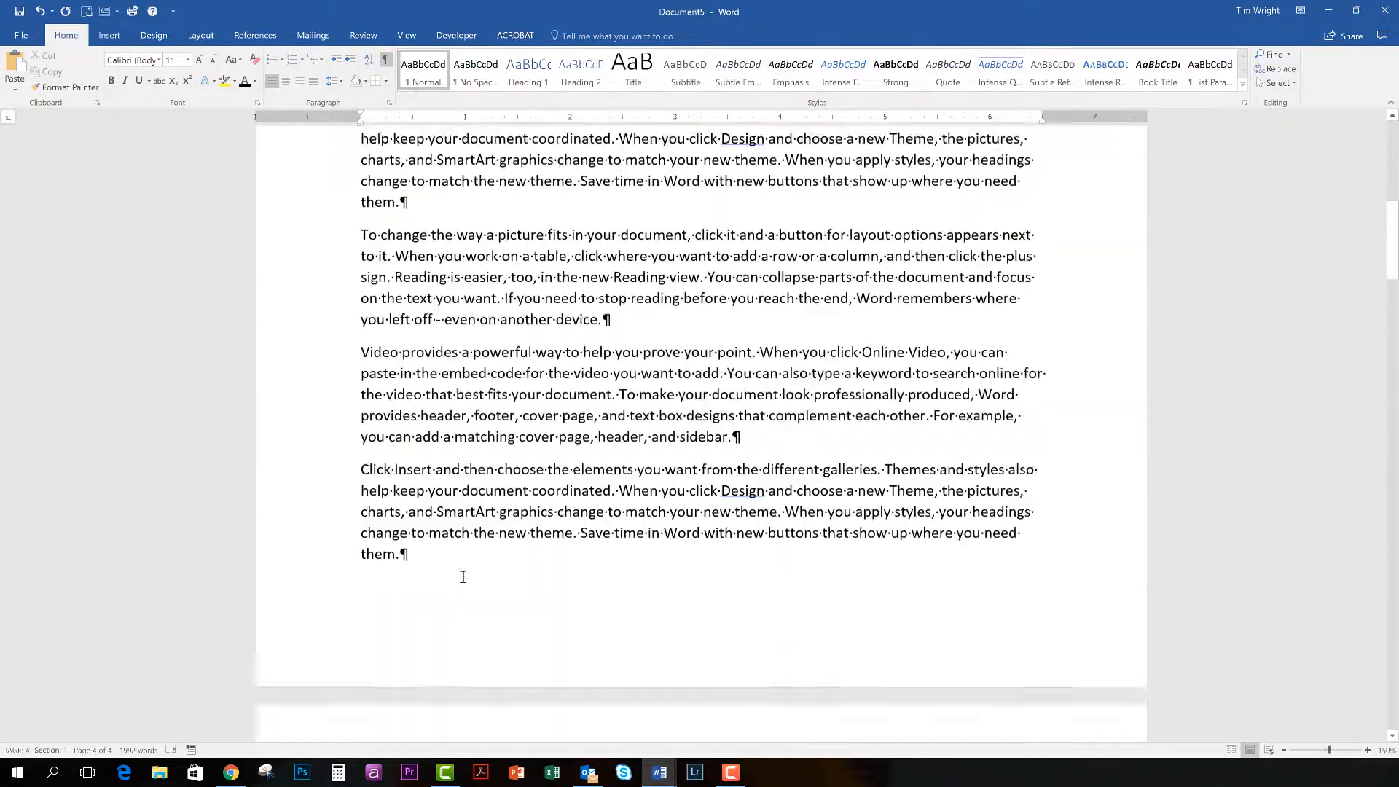
pyautogui.scroll(5, 463, 575)
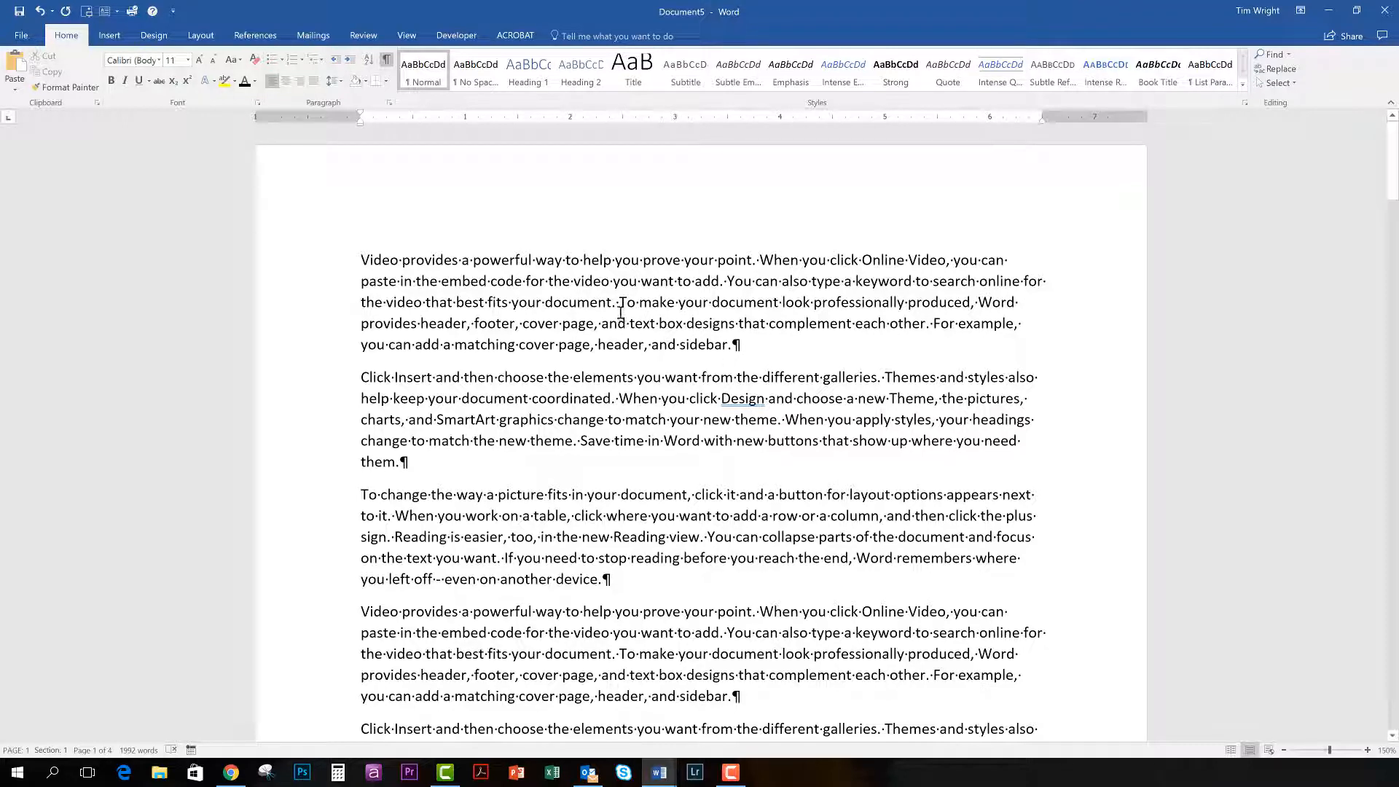
pyautogui.click(620, 305)
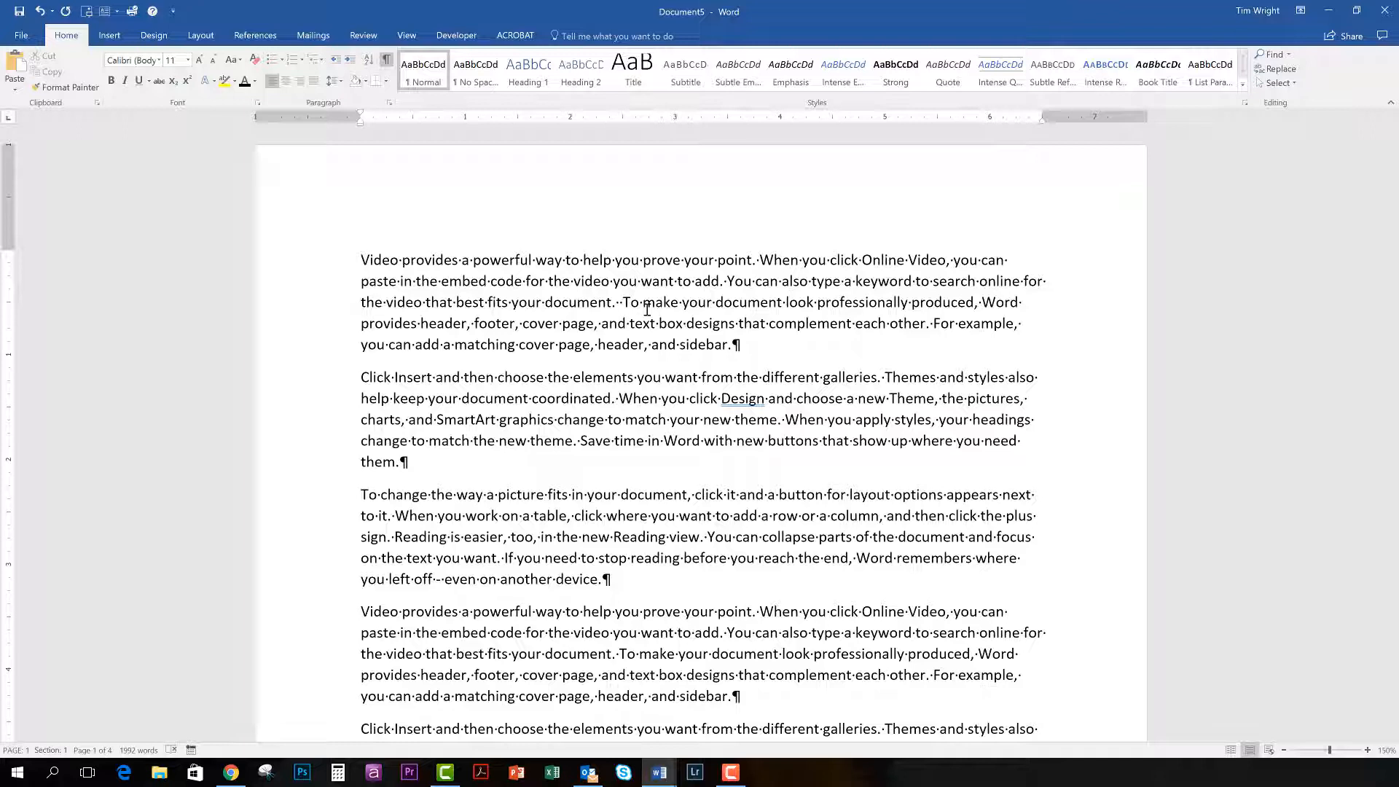
pyautogui.press('BackSpace')
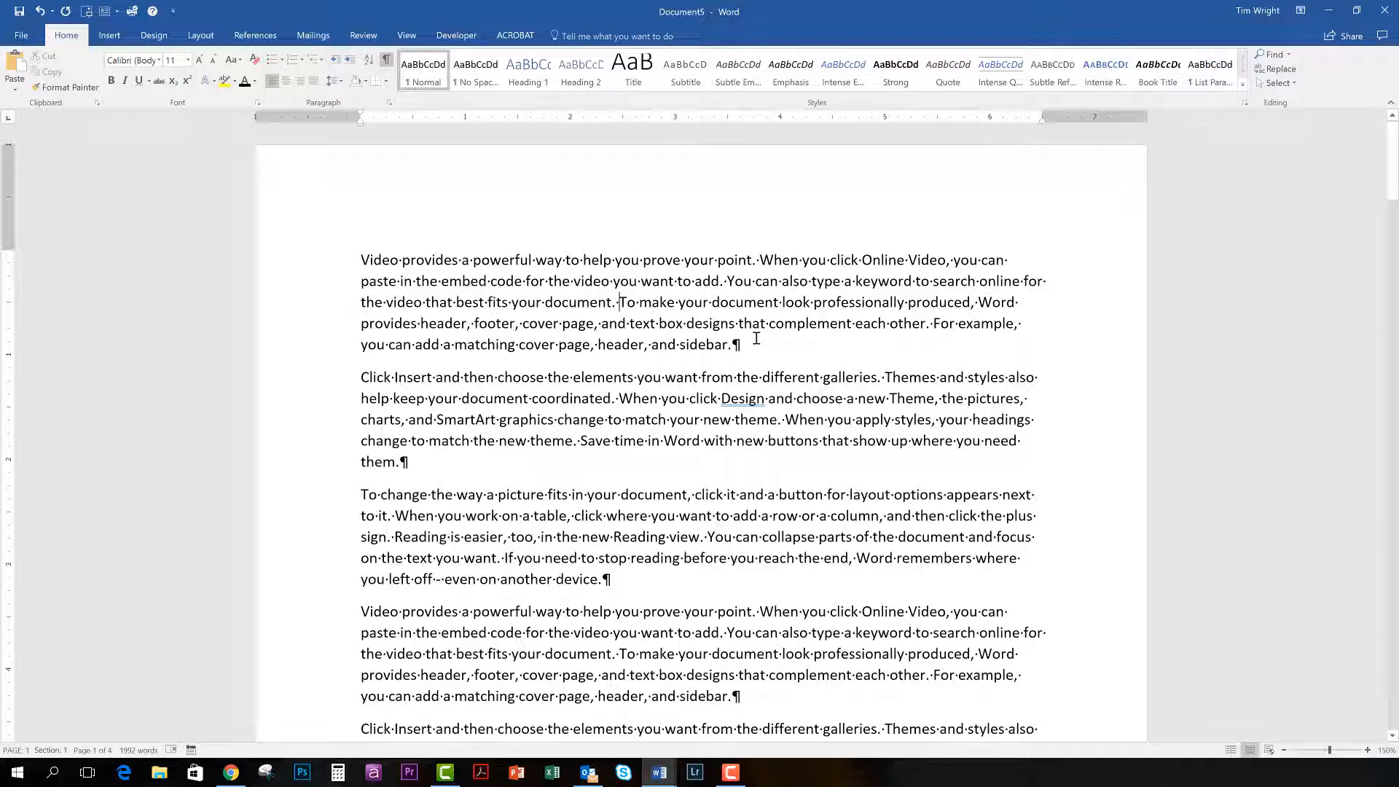
# Review the available page break and section break types.
pyautogui.click(202, 37)
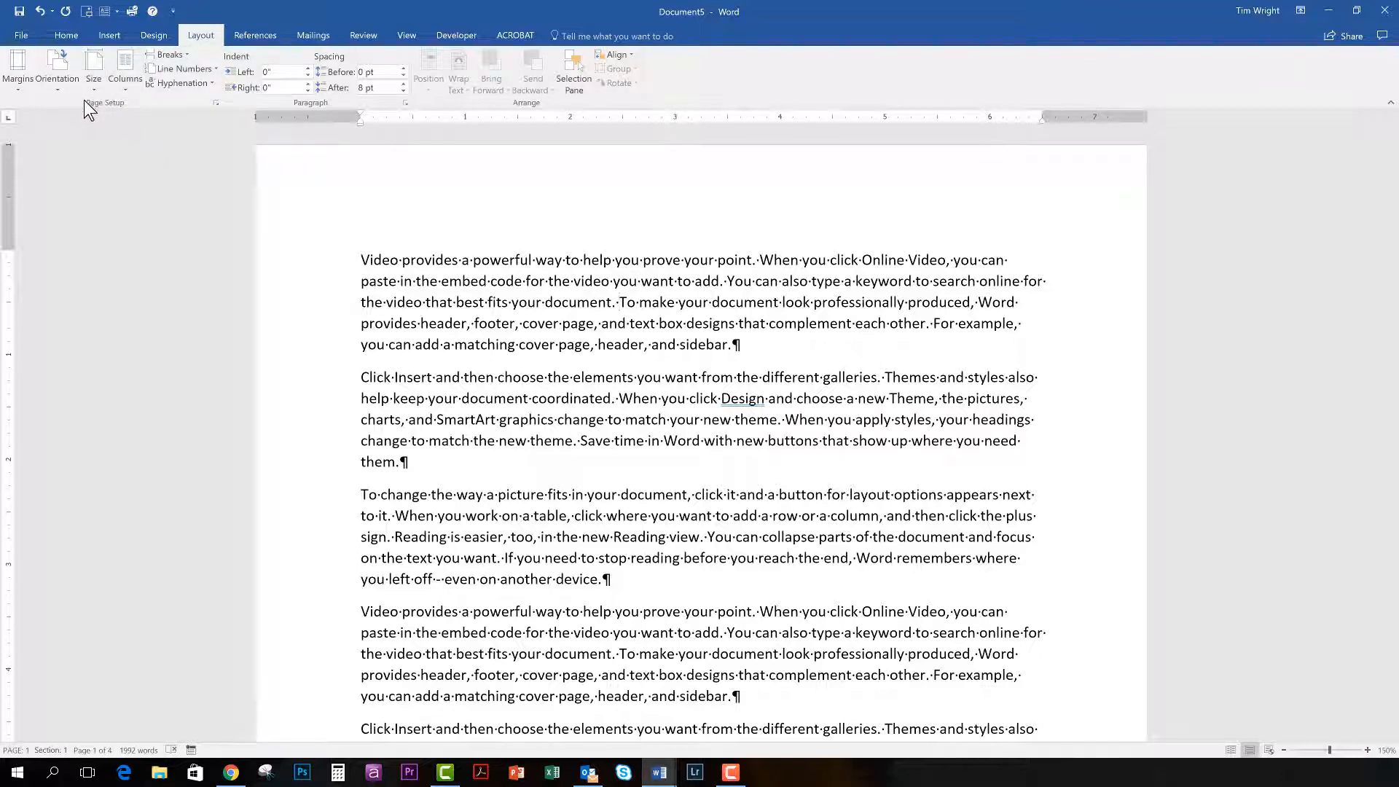
pyautogui.click(188, 59)
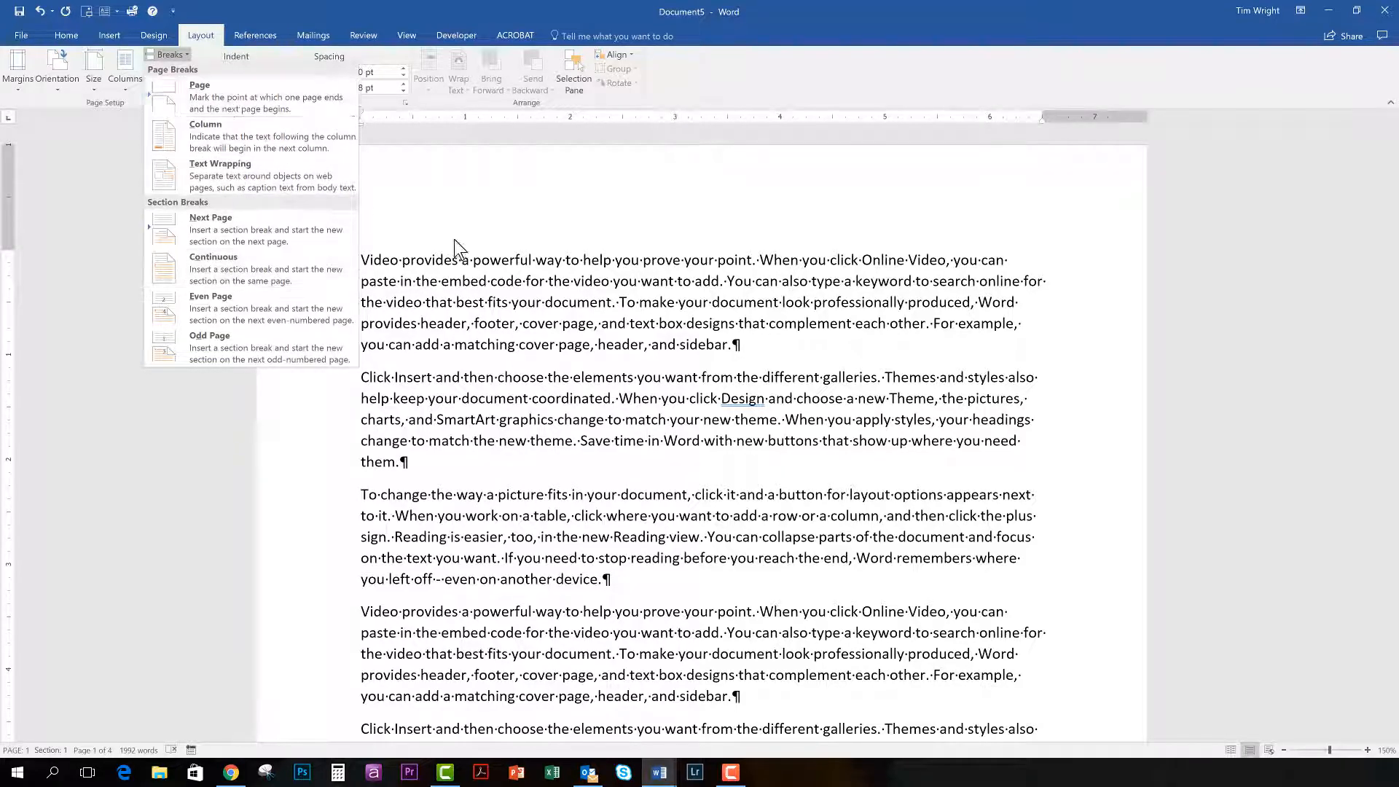
# Add the line "Title of Document" above the first paragraph, followed by two blank paragraphs.
pyautogui.click(364, 255)
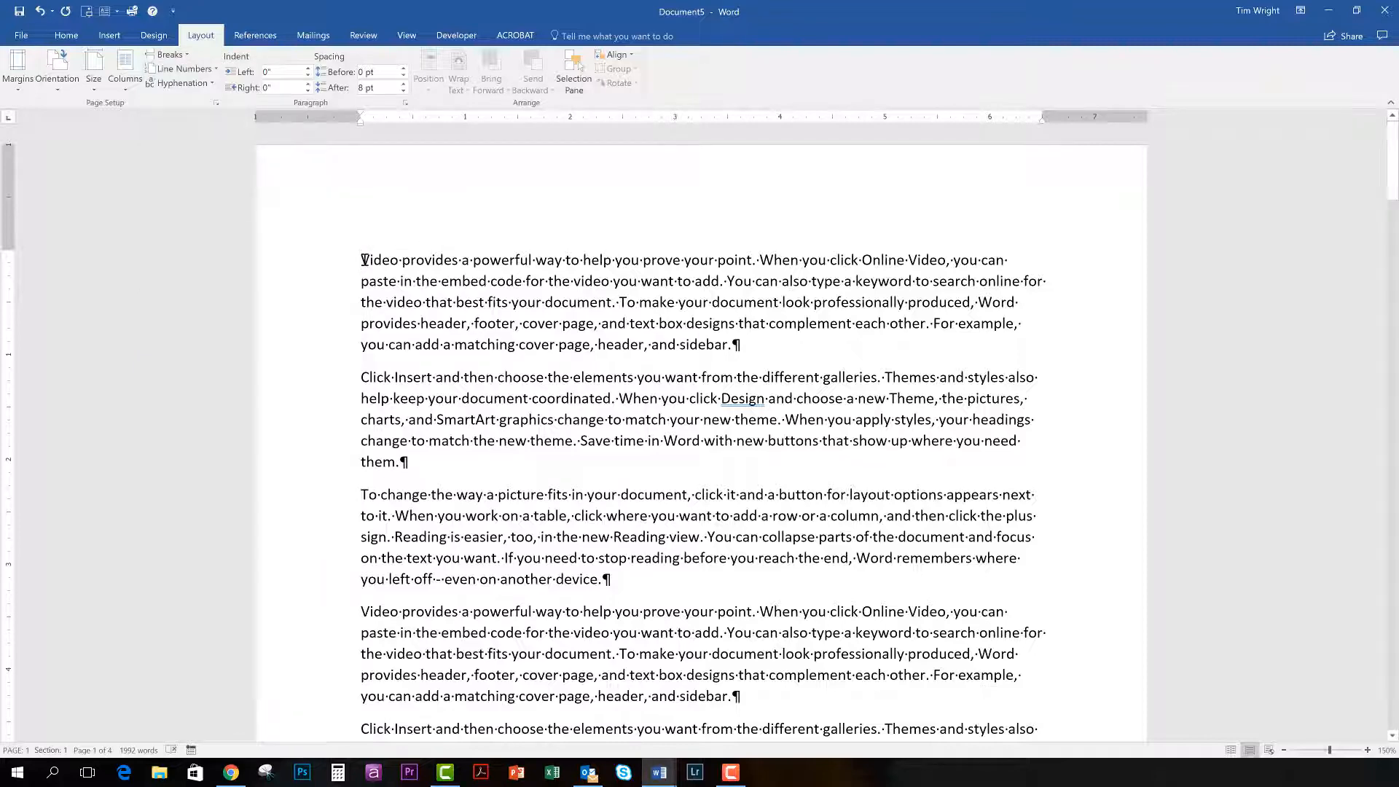
pyautogui.press('Return')
pyautogui.press('Return')
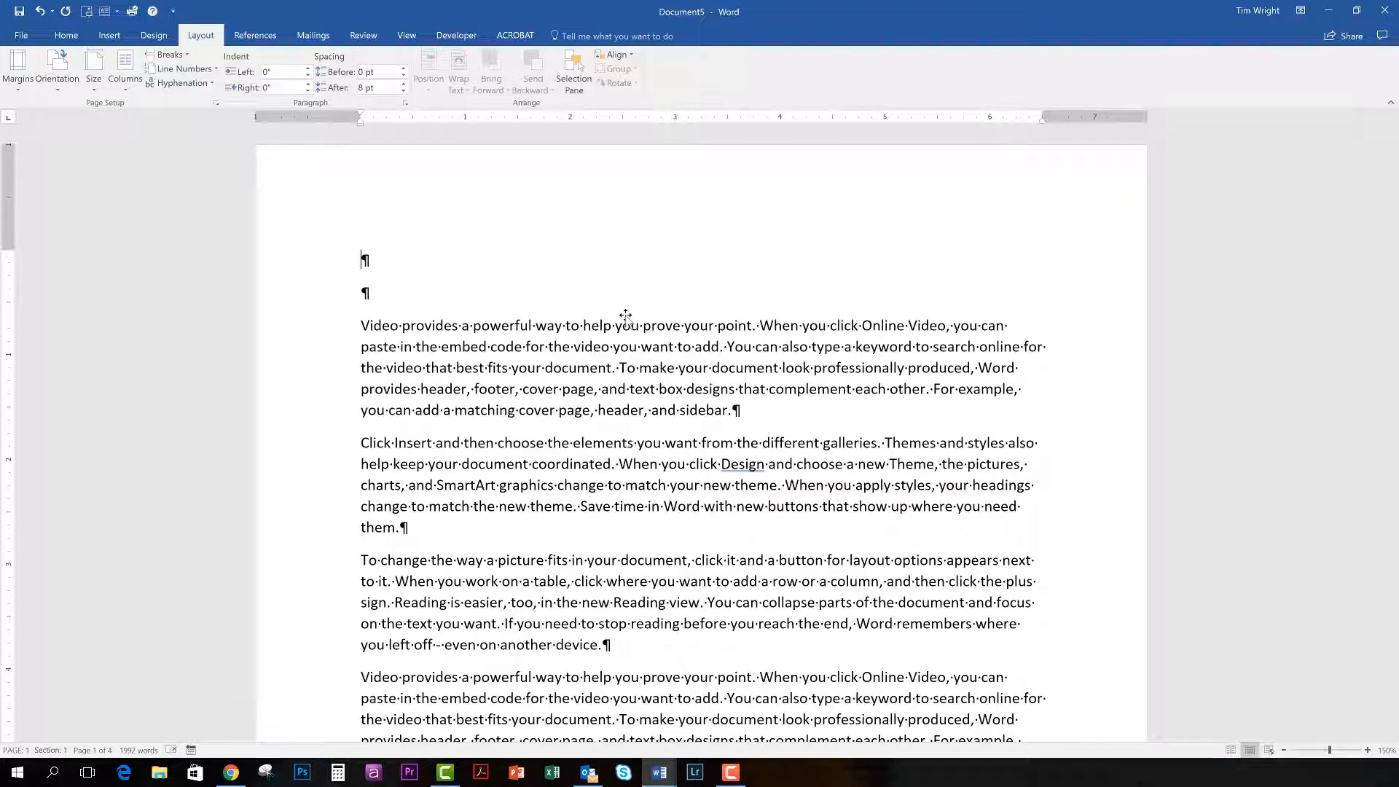
pyautogui.write('Title of Document')
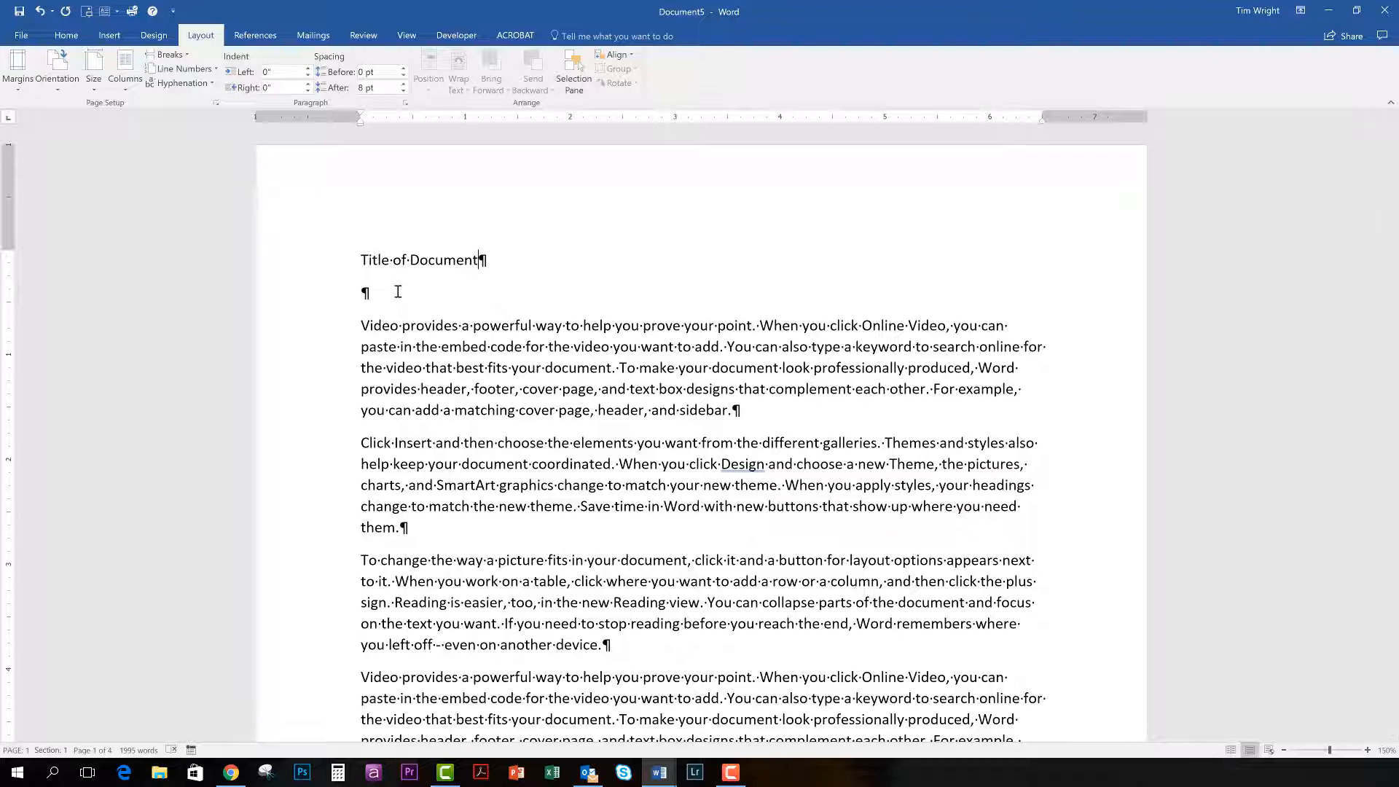
pyautogui.press('Return')
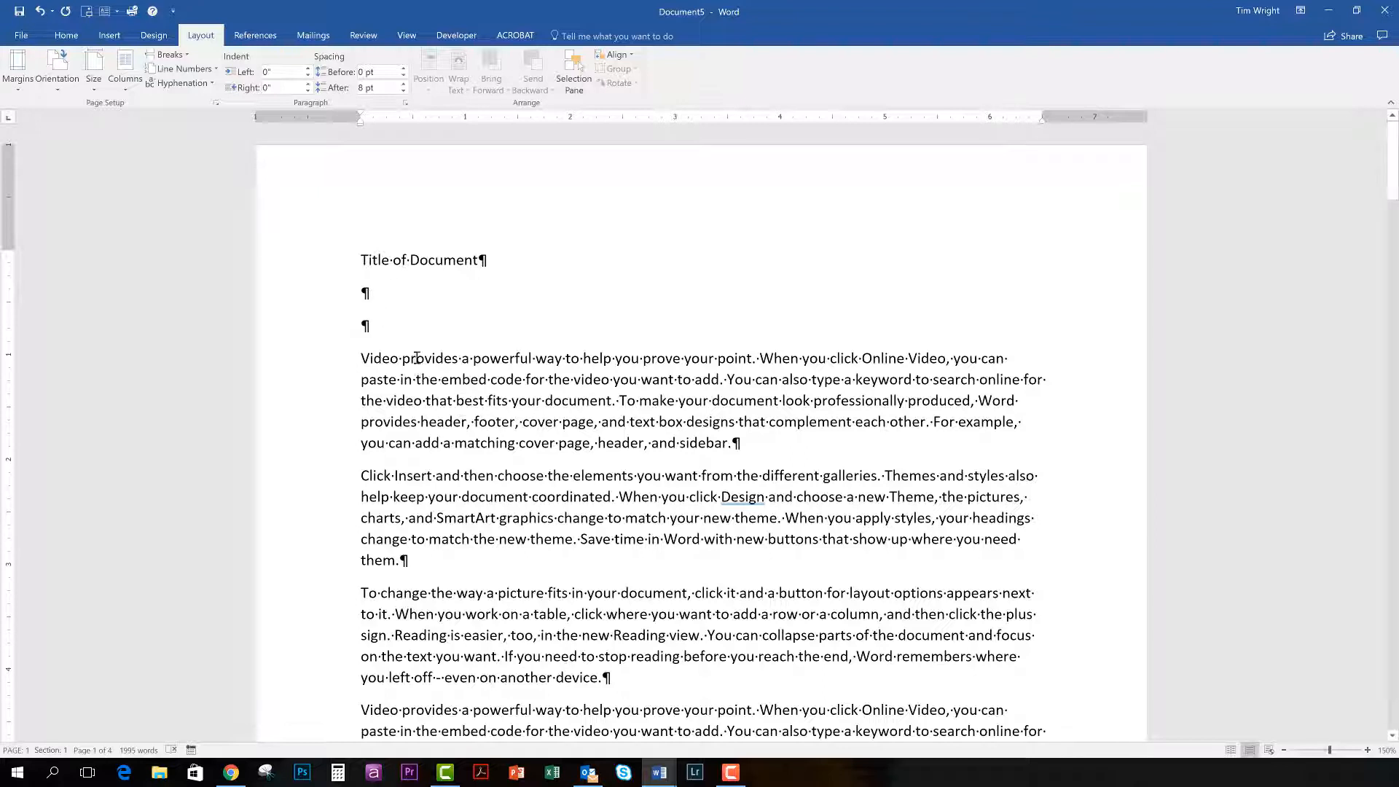
# Examine how the text flows from the first page to the second and review the available paper sizes.
pyautogui.scroll(-1, 381, 291)
pyautogui.scroll(-10, 381, 291)
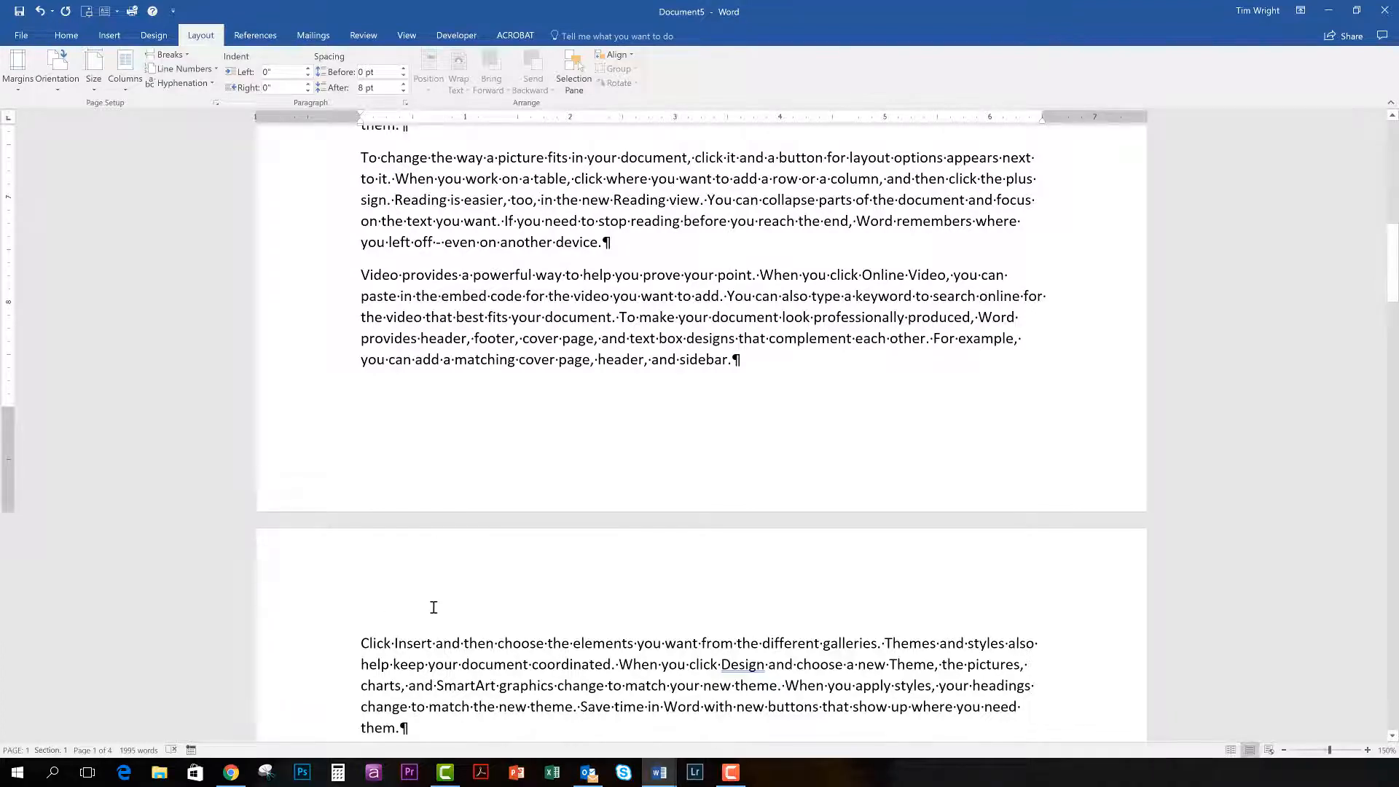
pyautogui.scroll(-10, 431, 606)
pyautogui.scroll(2, 434, 607)
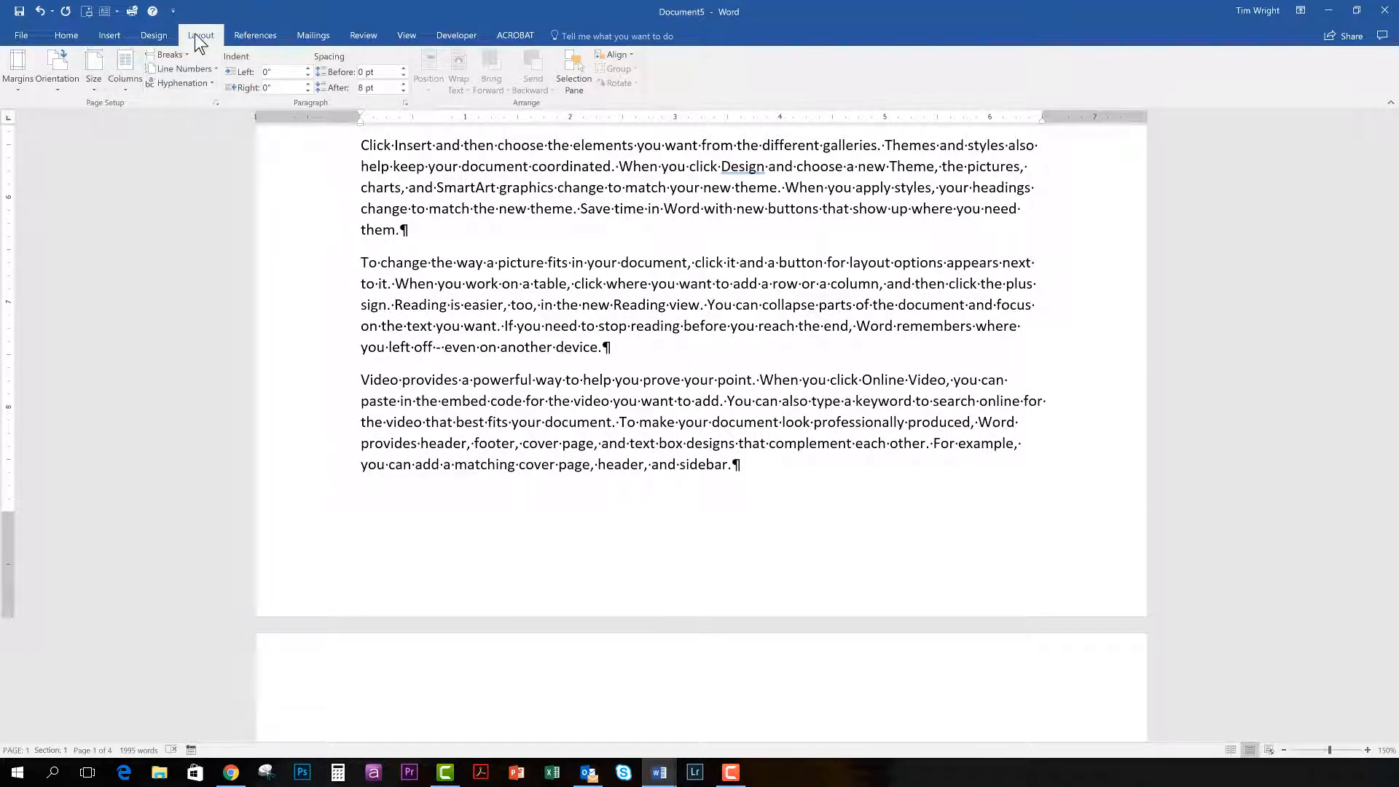
pyautogui.click(95, 89)
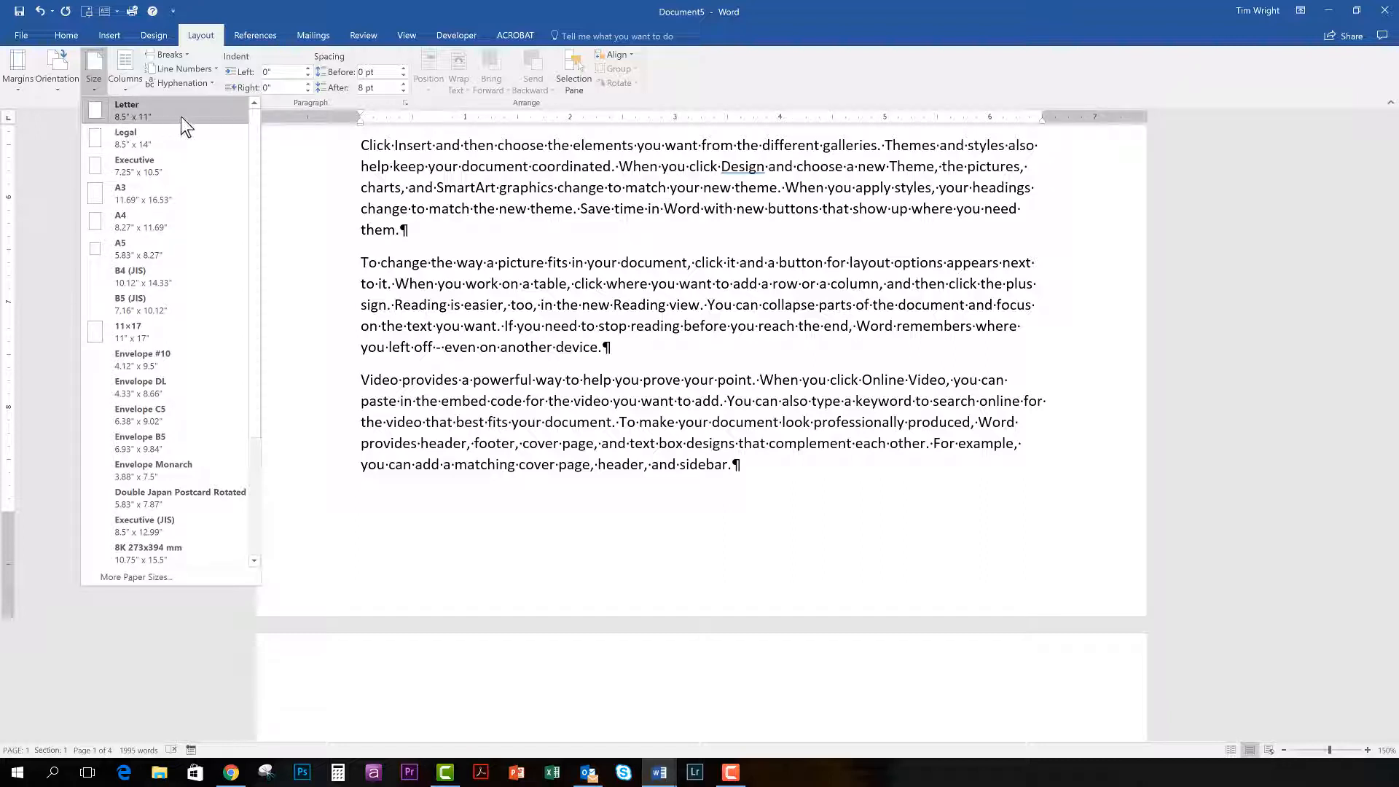
pyautogui.click(409, 494)
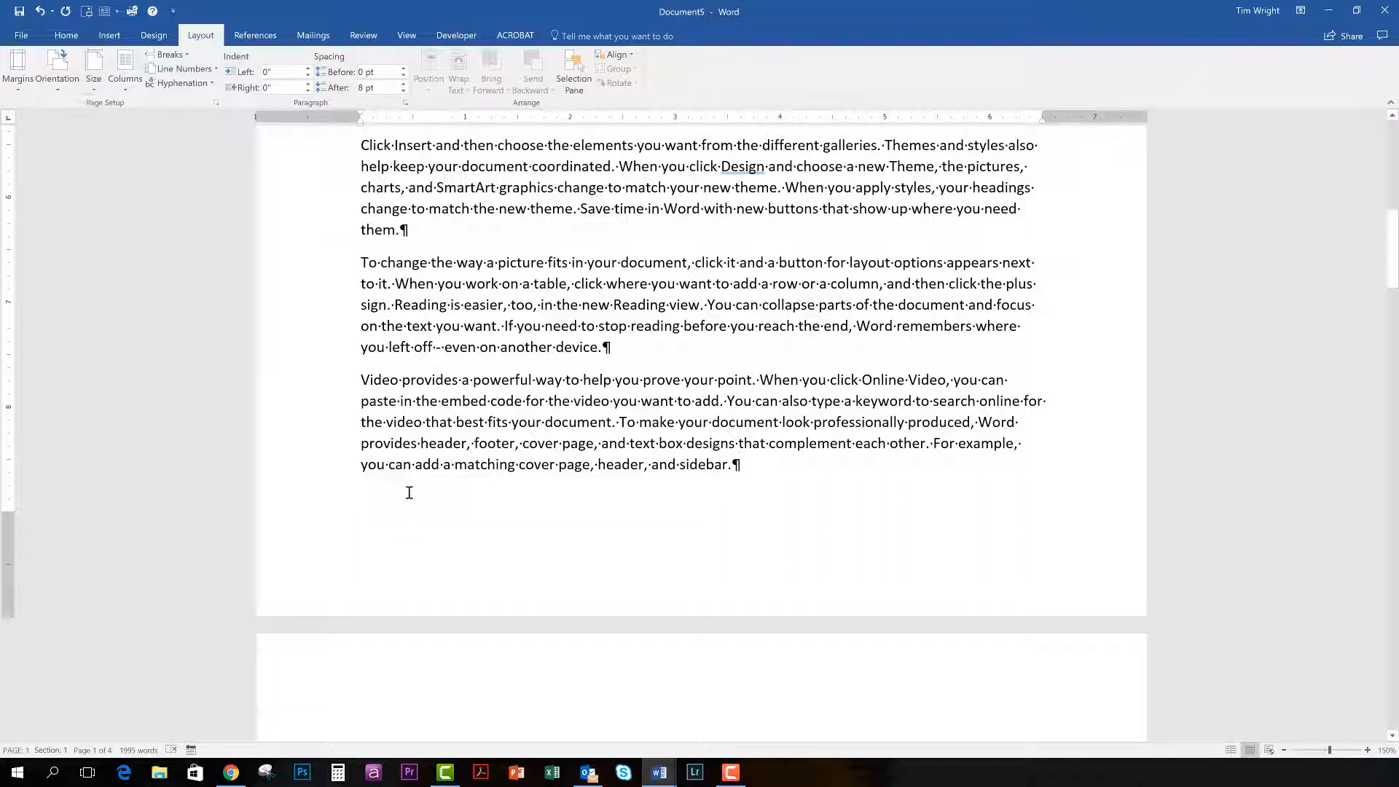
pyautogui.scroll(-2, 414, 486)
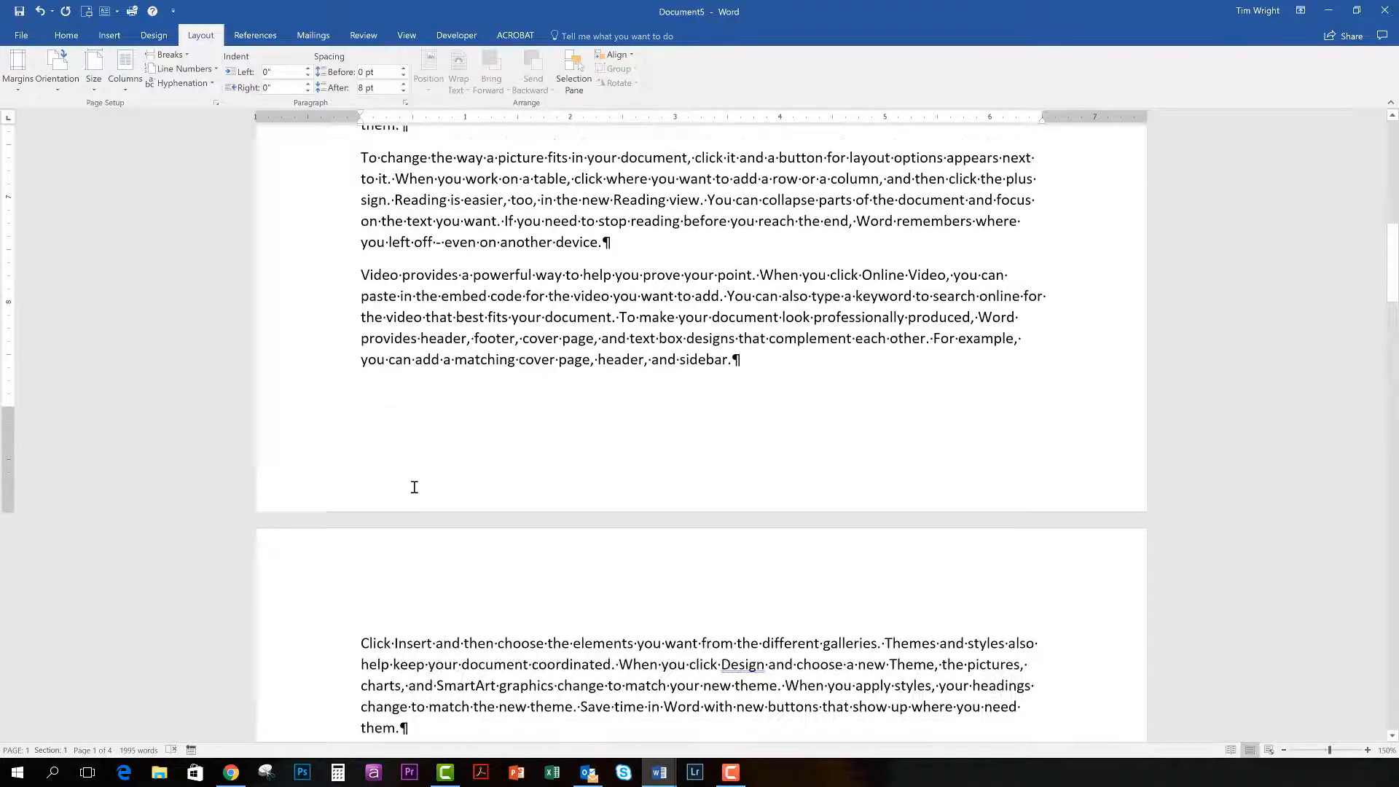
pyautogui.scroll(-2, 402, 510)
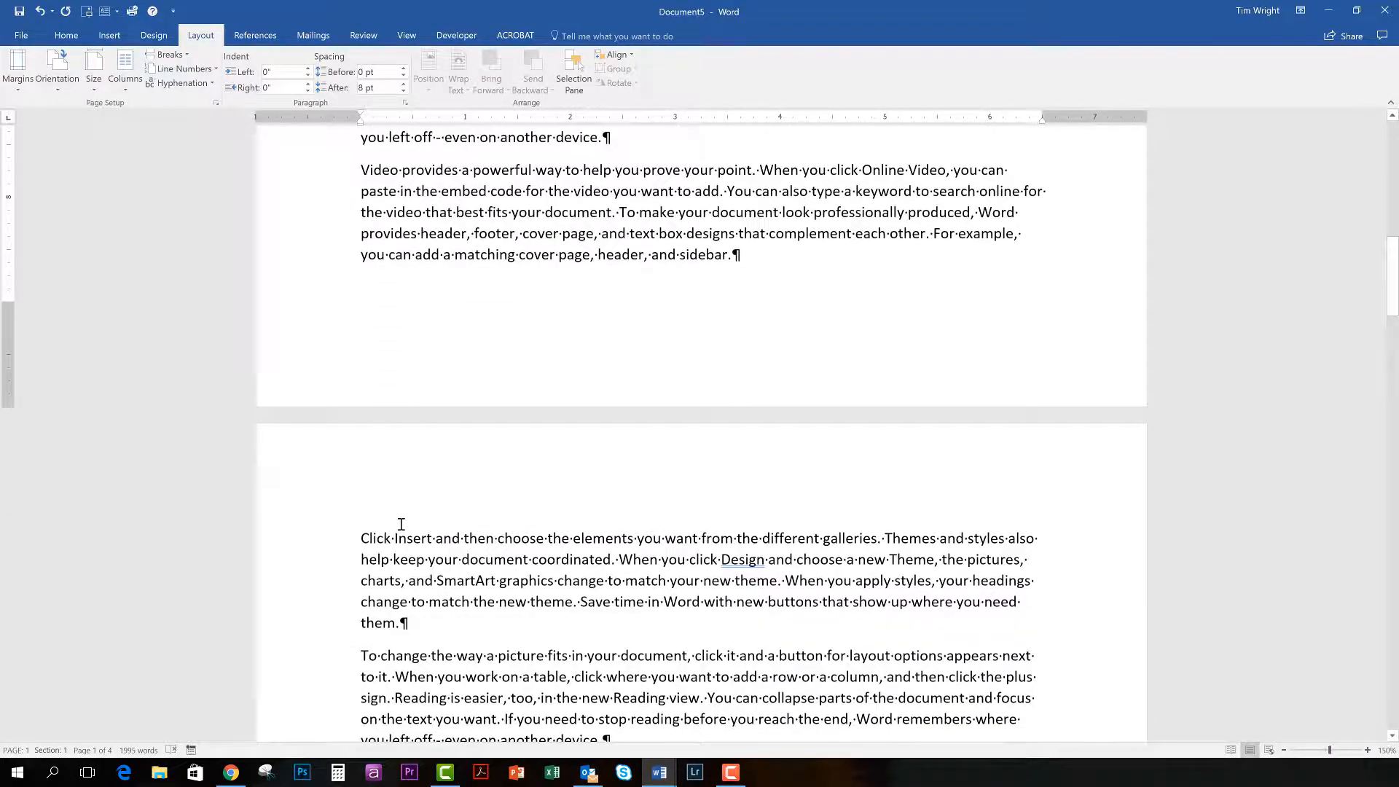
pyautogui.scroll(7, 399, 521)
pyautogui.scroll(10, 399, 519)
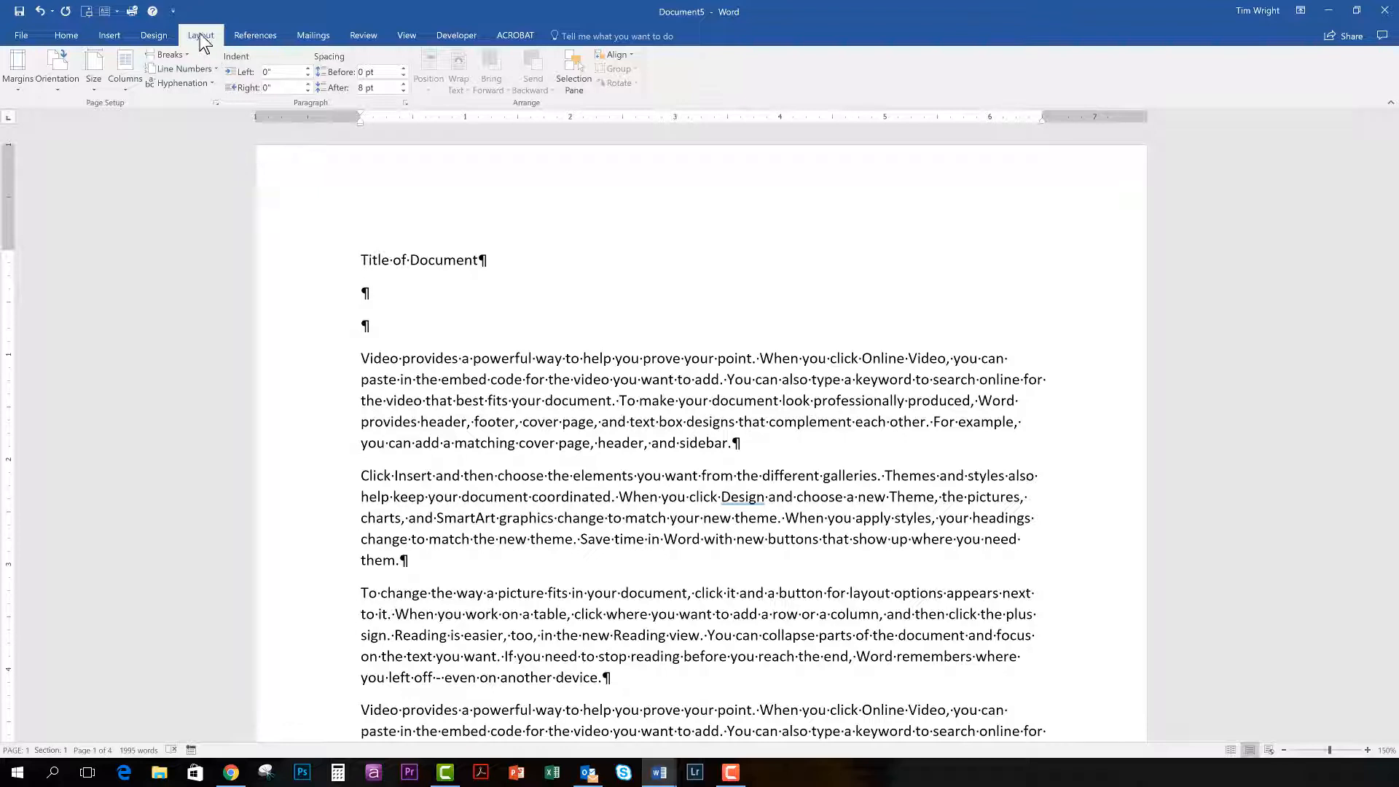
# Insert a page break below the "Title of Document" line and check the title page.
pyautogui.click(177, 55)
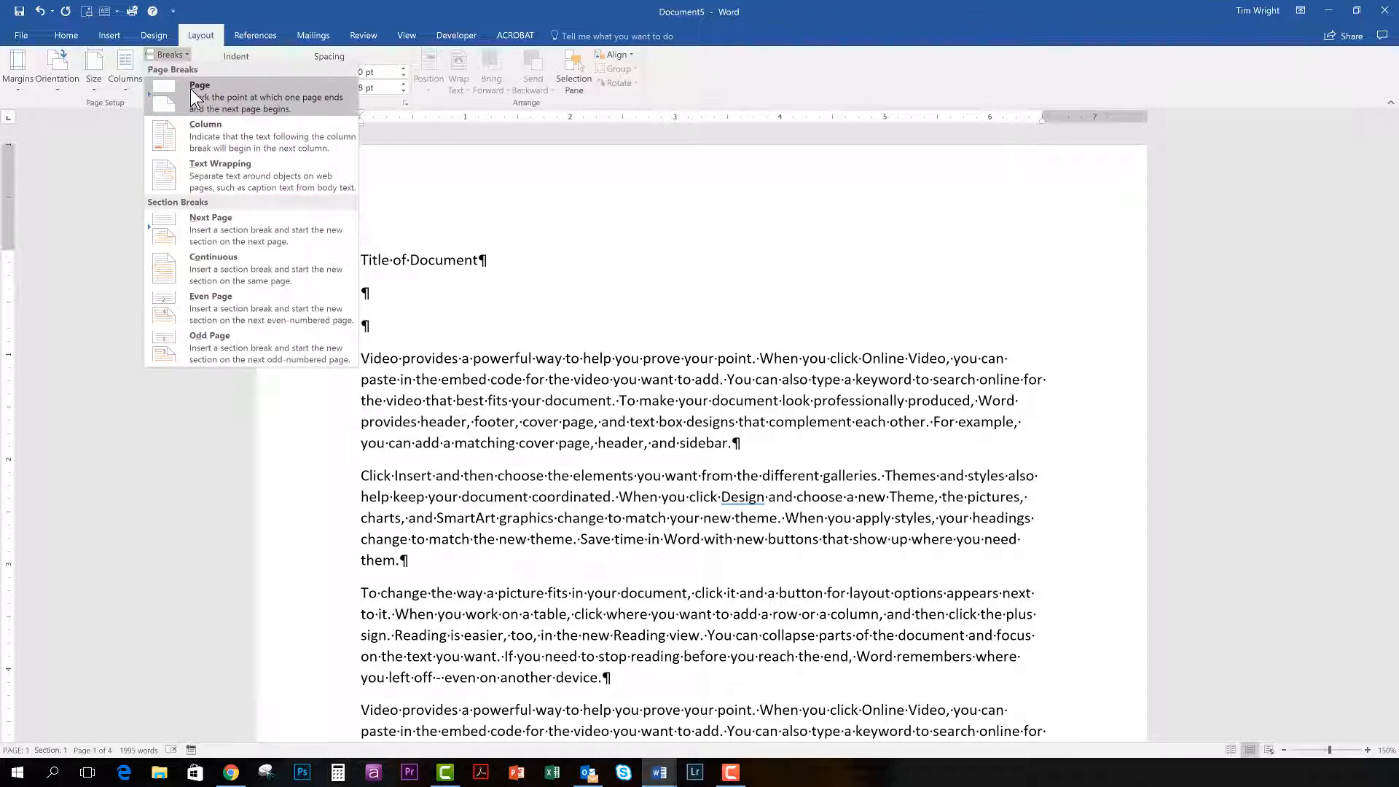
pyautogui.click(191, 89)
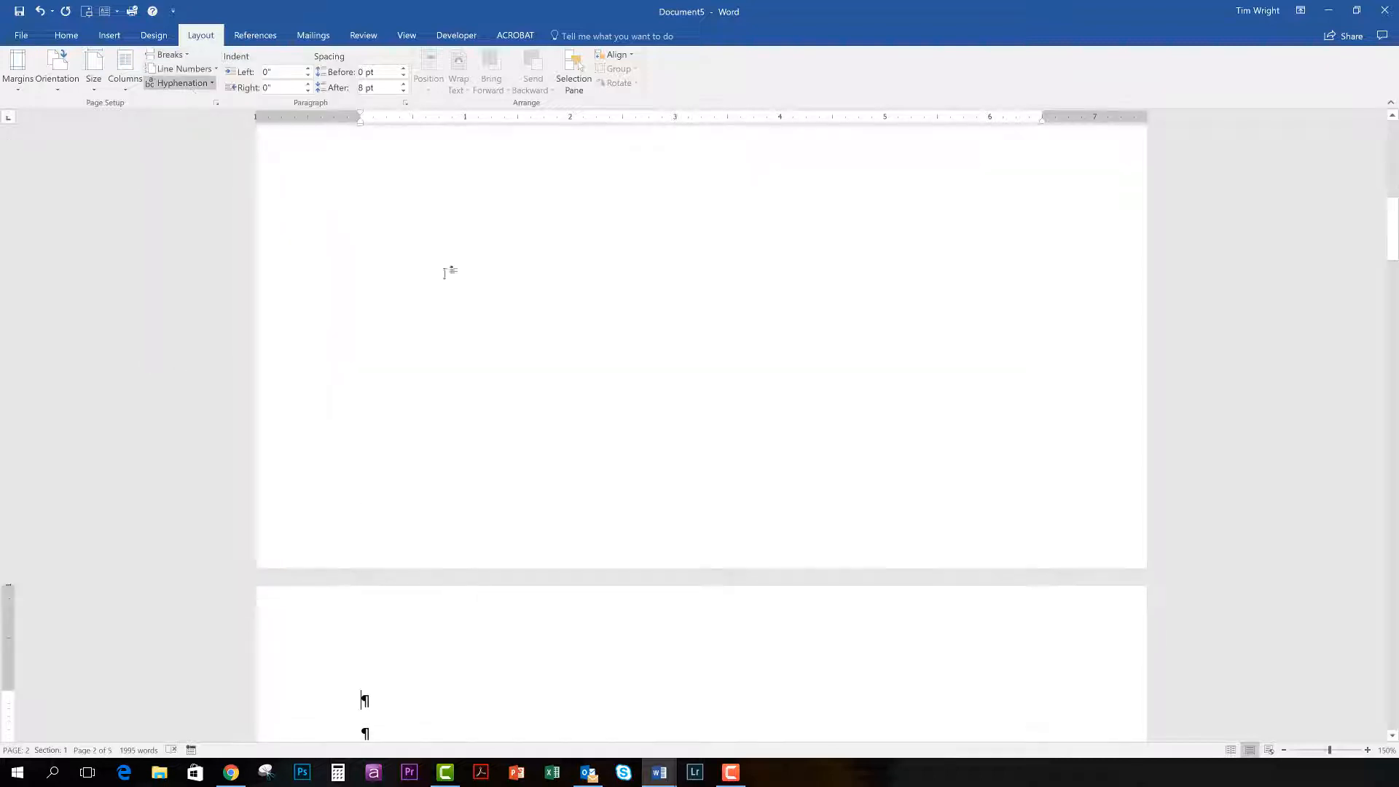
pyautogui.scroll(8, 390, 667)
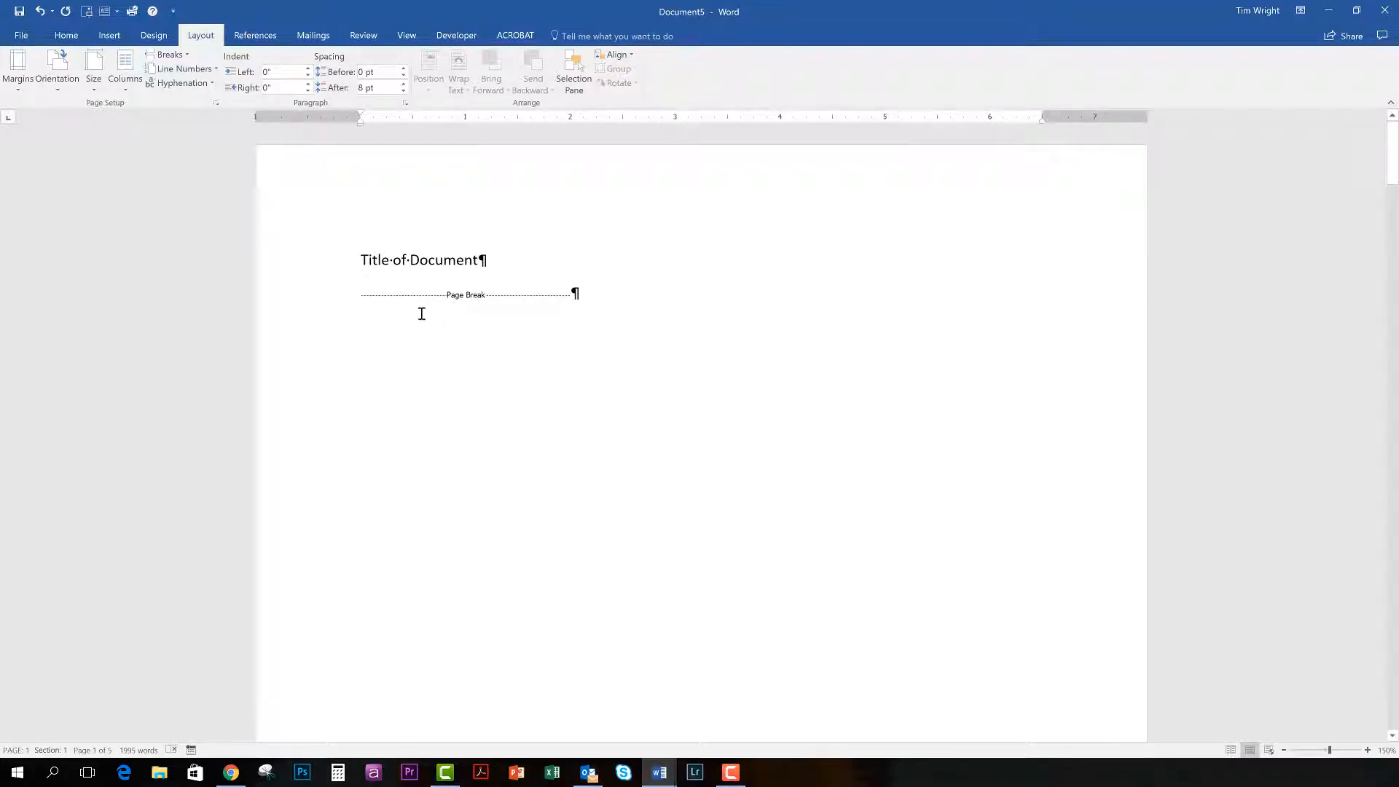
pyautogui.scroll(-8, 403, 603)
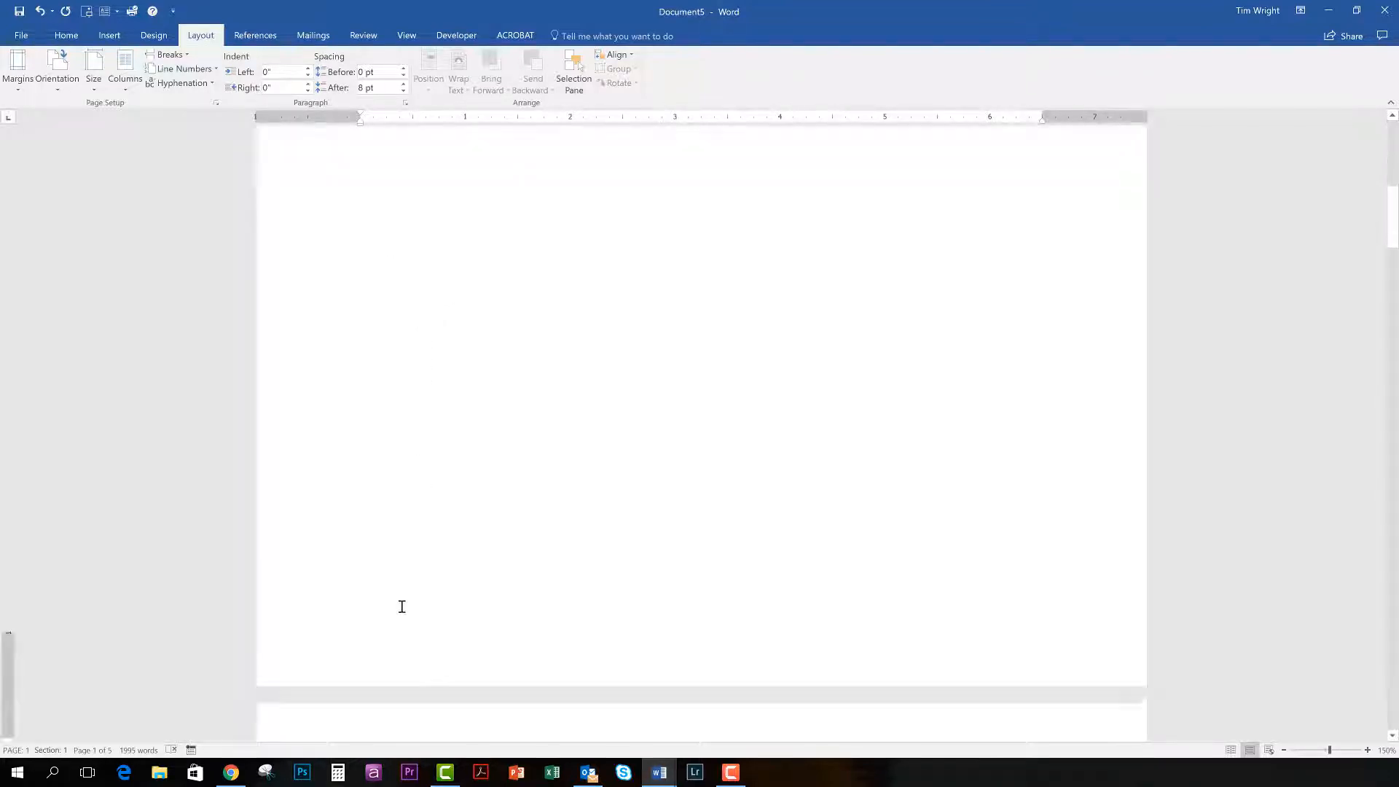
pyautogui.scroll(10, 401, 597)
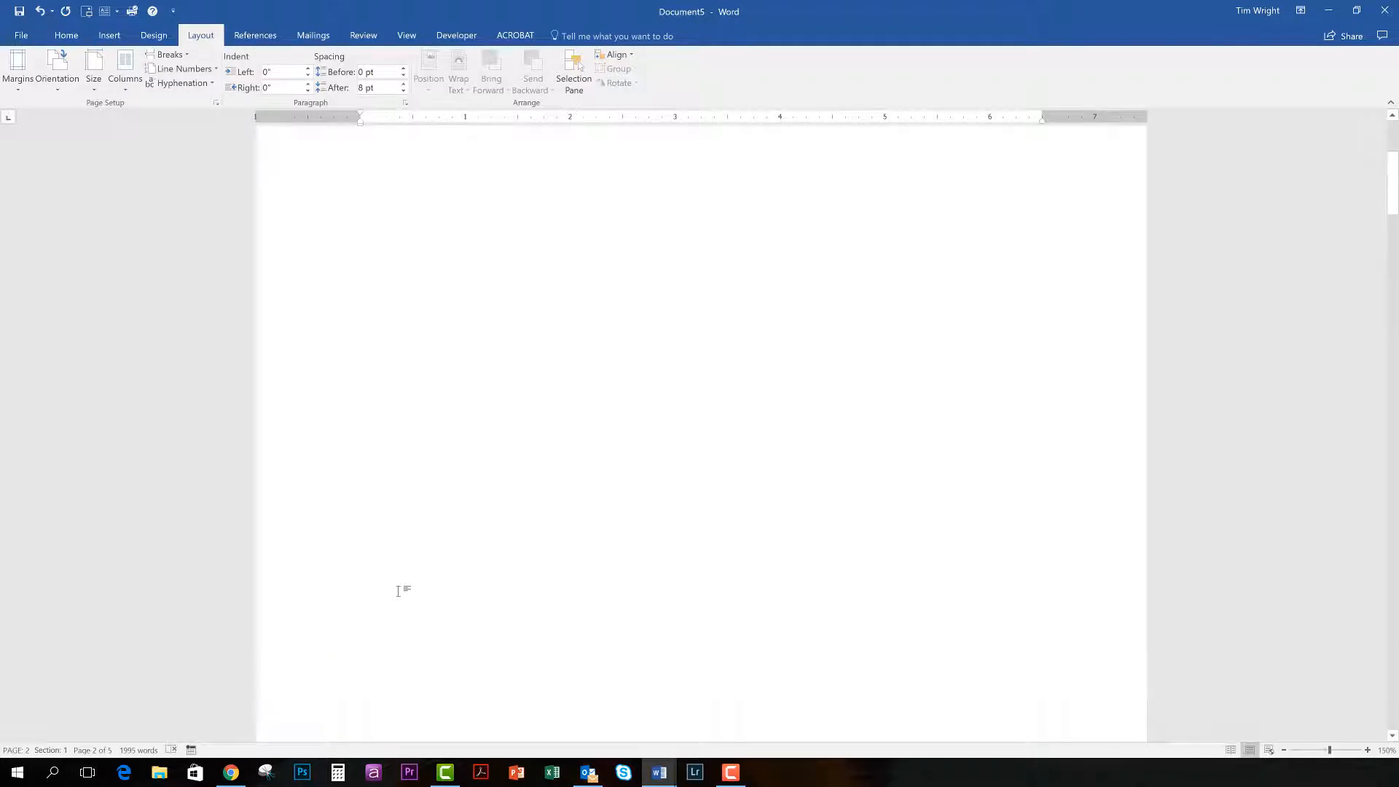
pyautogui.scroll(1, 398, 591)
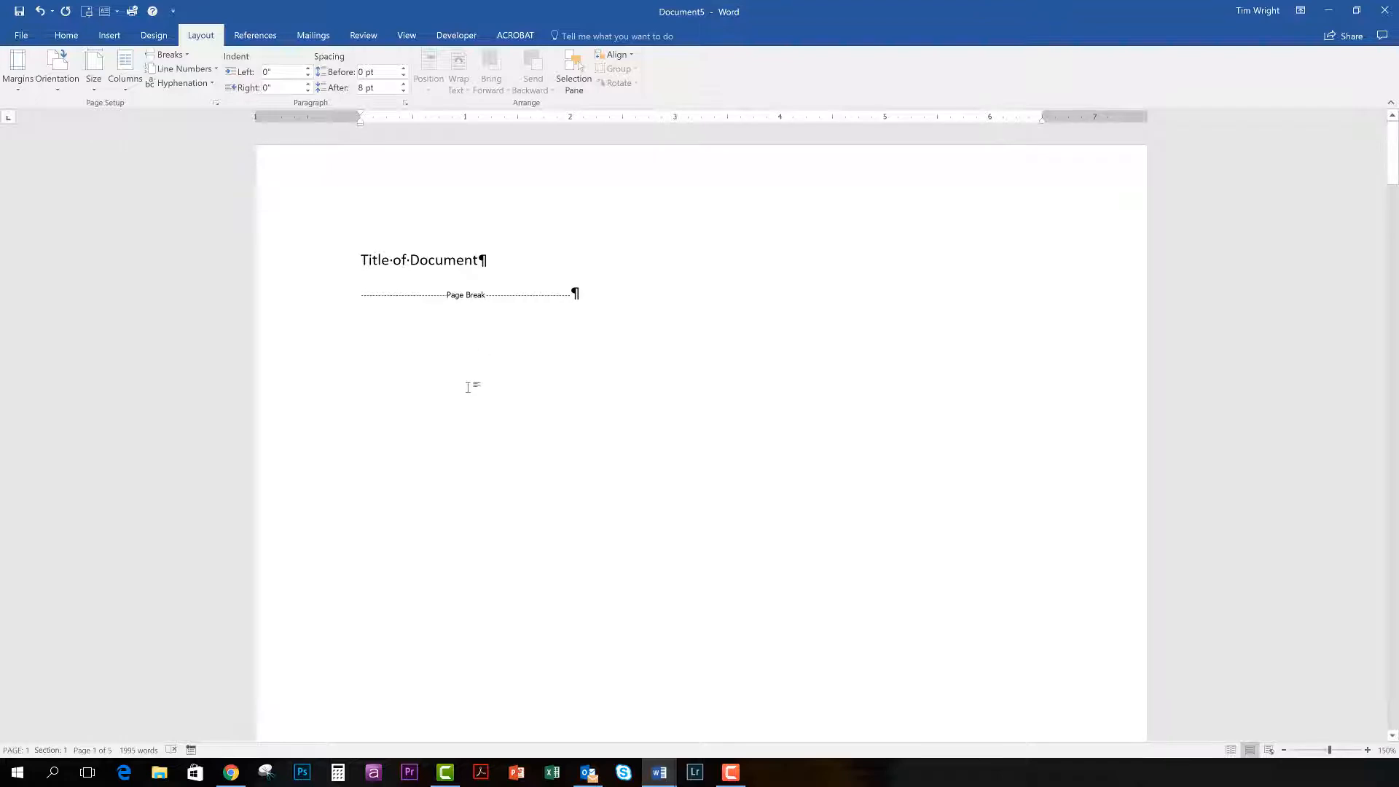
# Bold the "Click Insert and then choose the elements" paragraph that runs across the second and third pages.
pyautogui.scroll(-12, 469, 386)
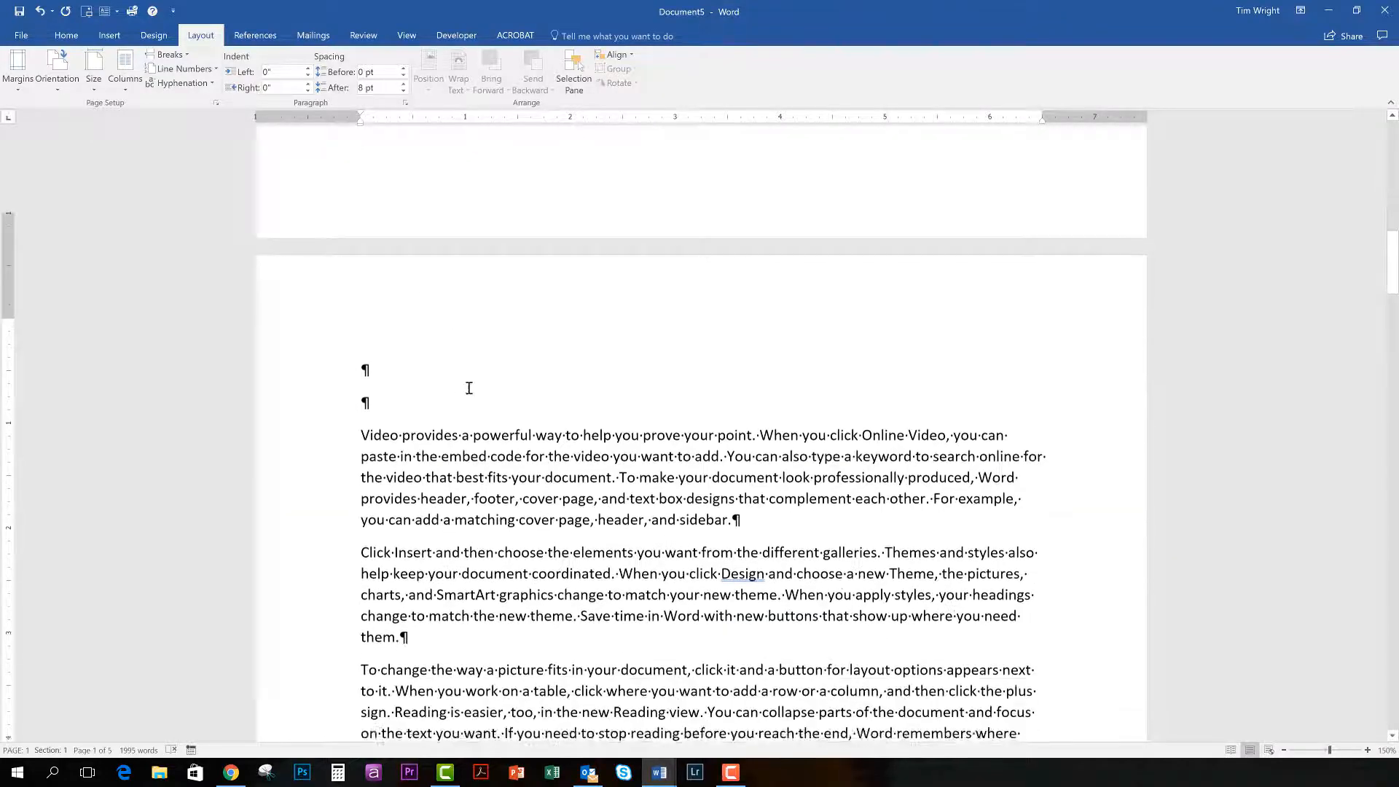
pyautogui.scroll(1, 468, 387)
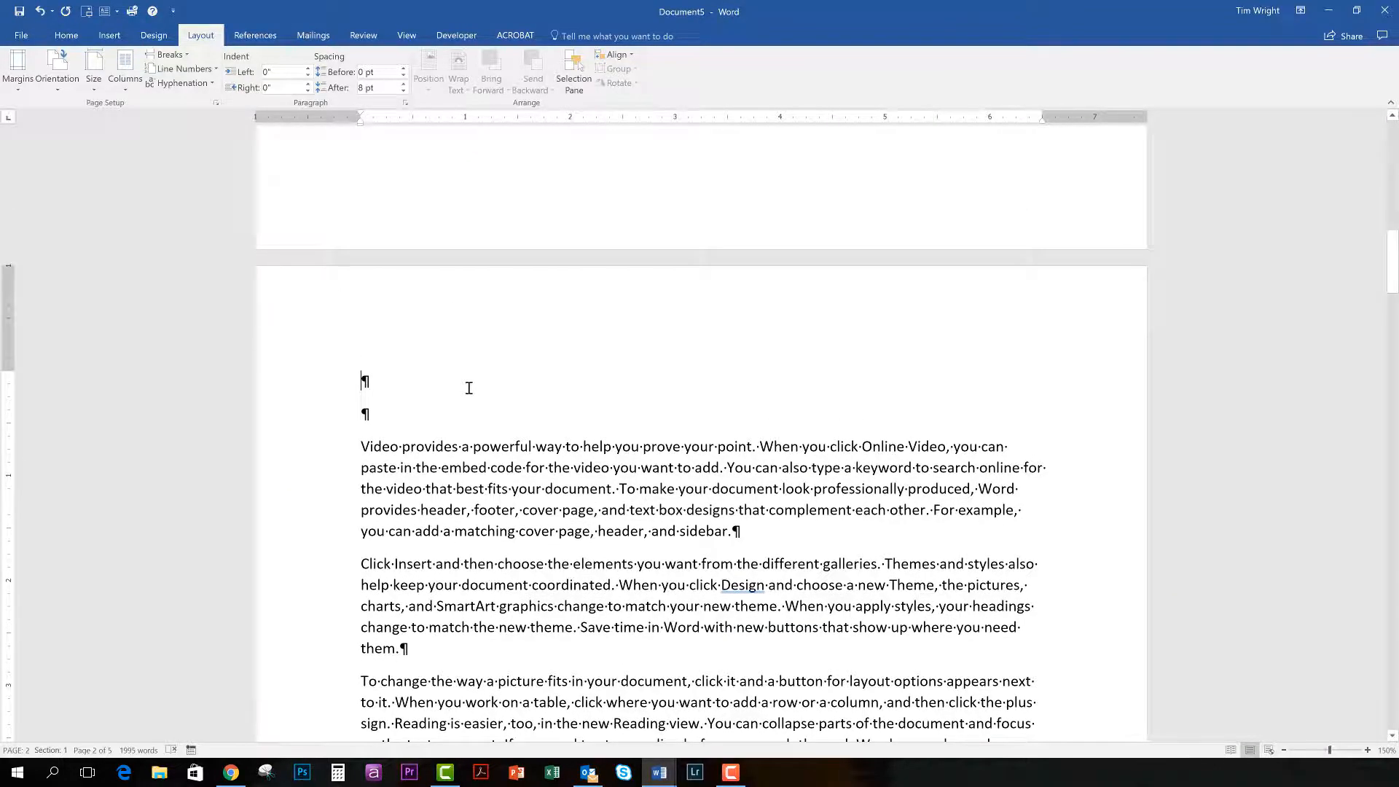
pyautogui.scroll(-15, 469, 387)
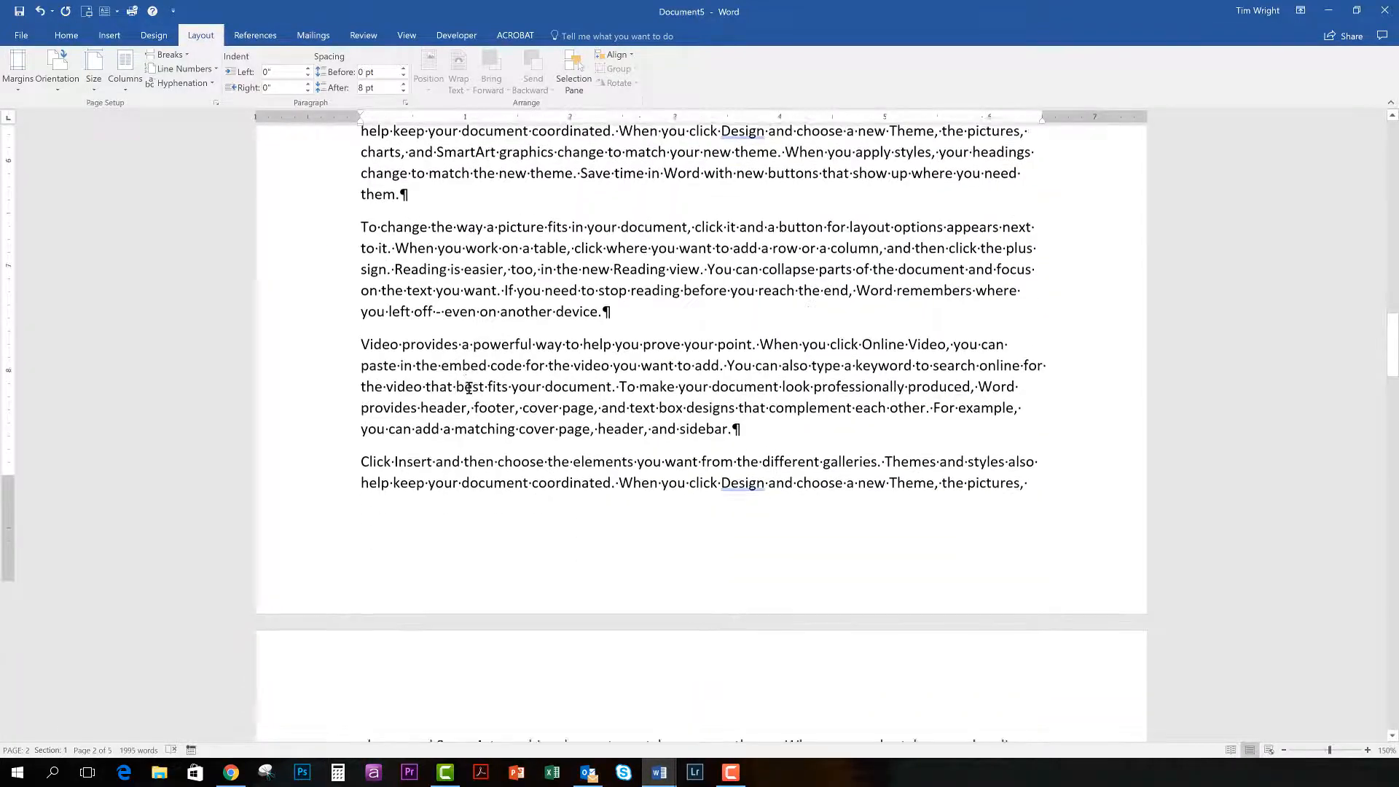
pyautogui.scroll(-4, 469, 387)
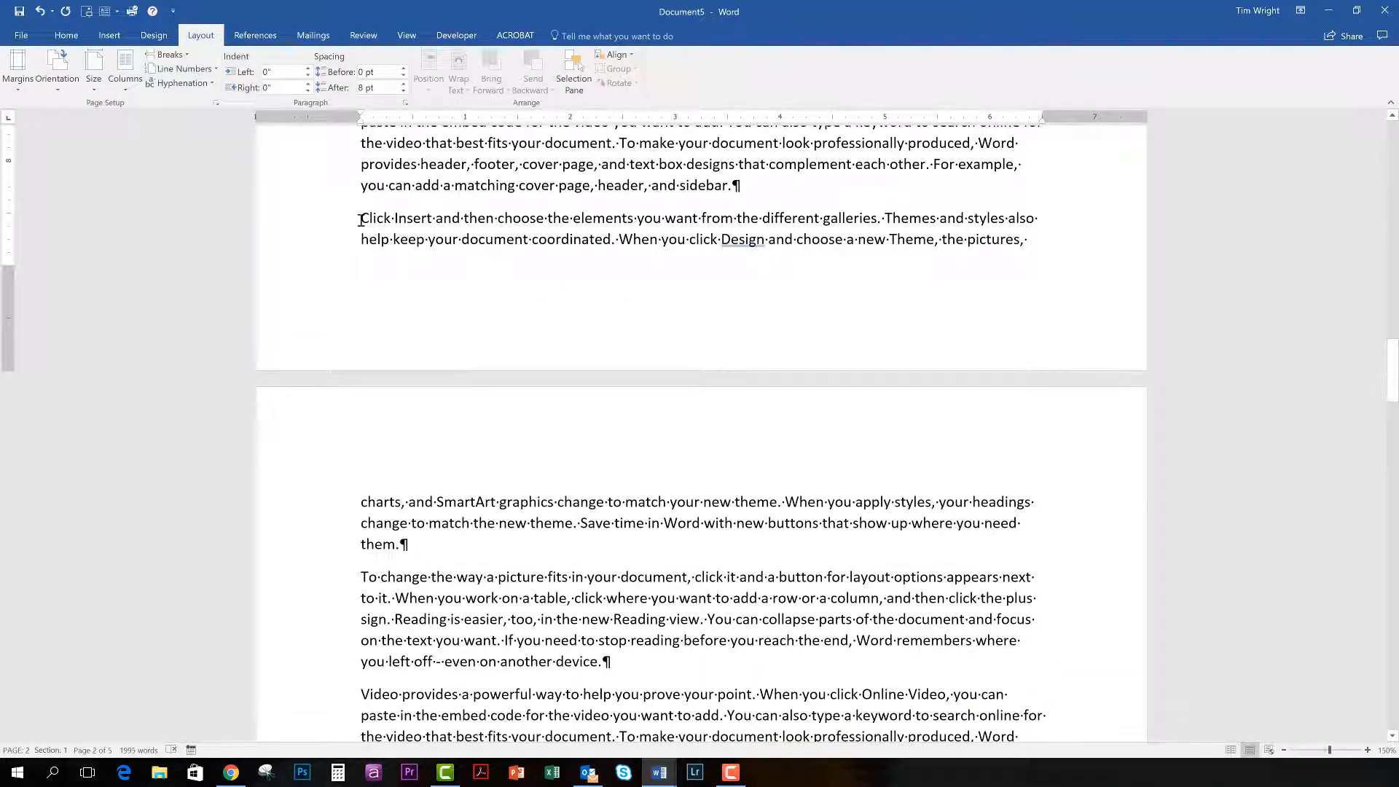
pyautogui.moveTo(361, 220); pyautogui.dragTo(439, 546)
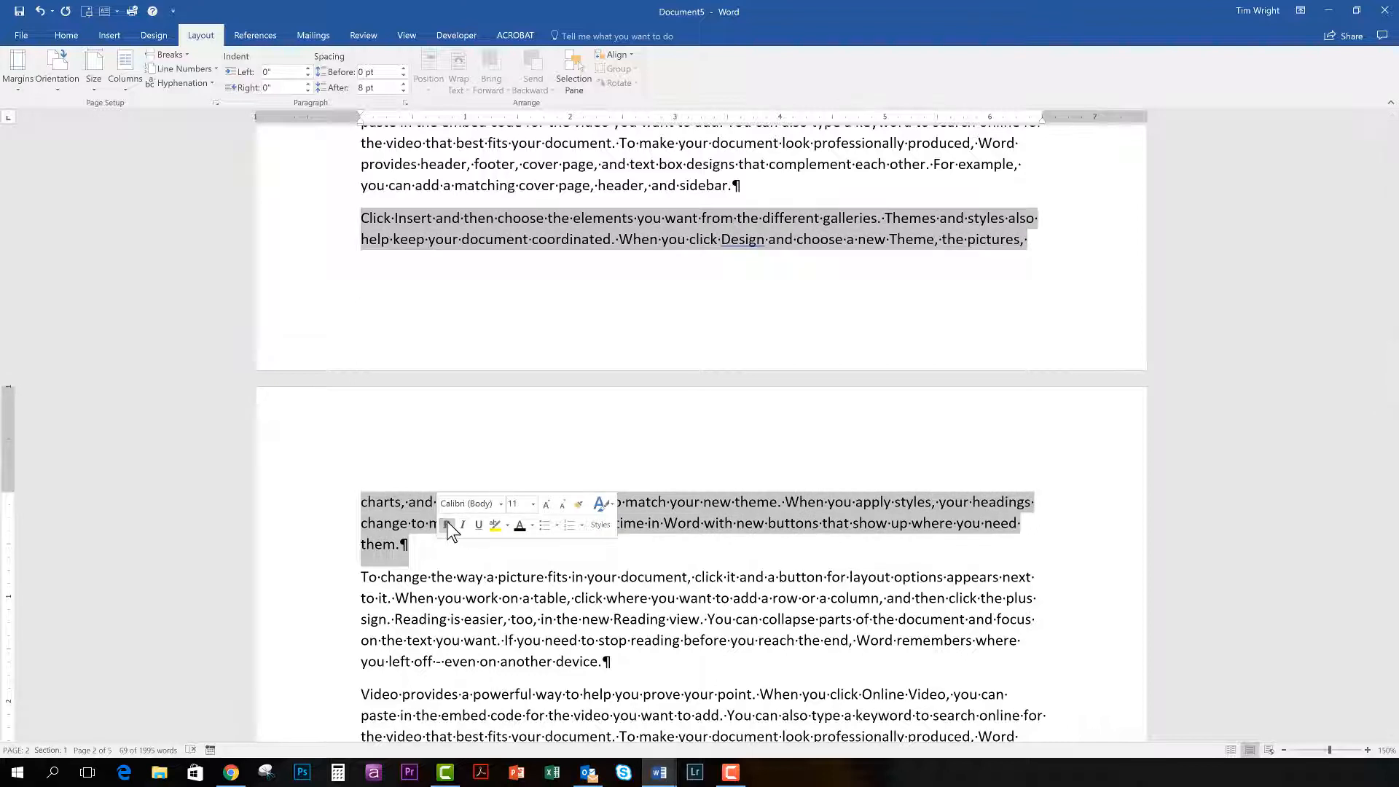
pyautogui.click(448, 525)
pyautogui.click(419, 320)
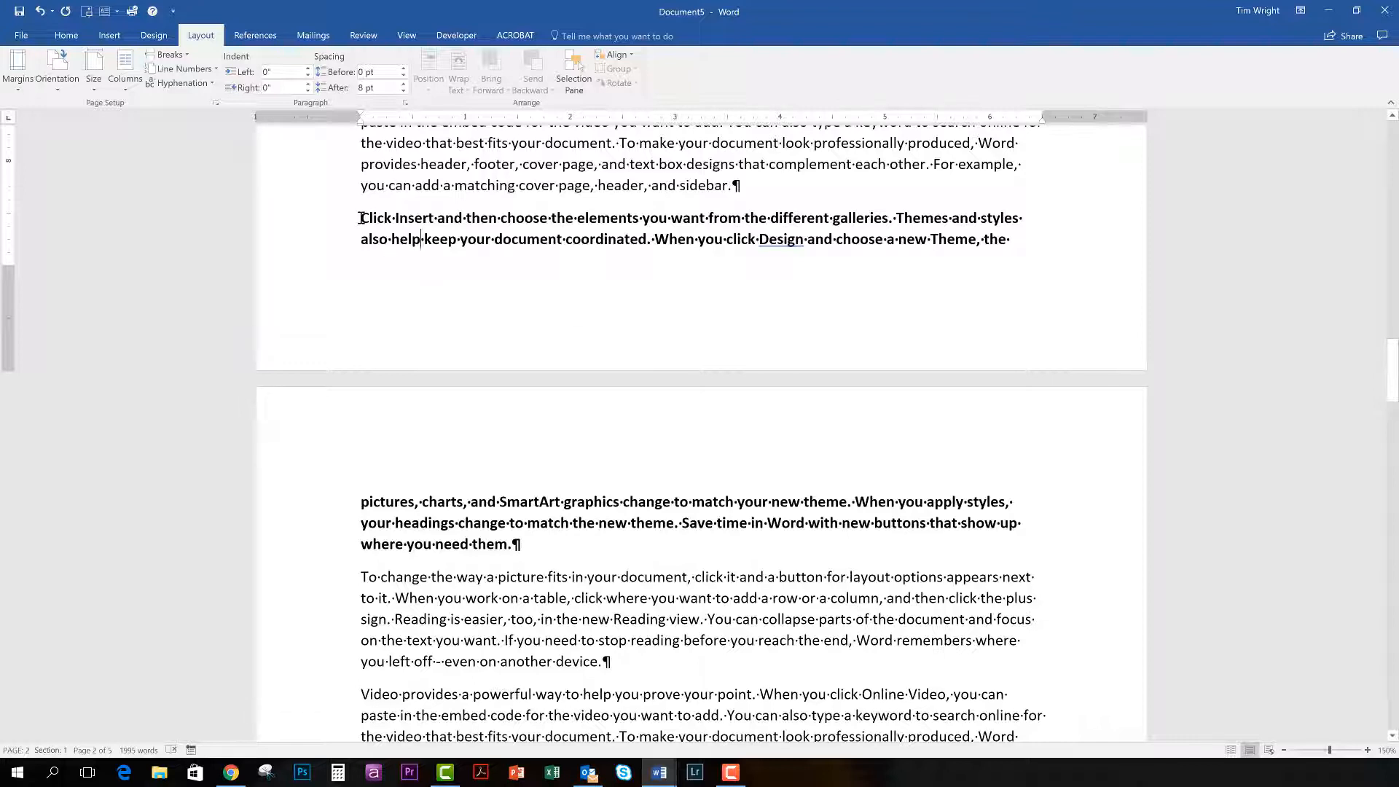
# Split the bold paragraph into five separate paragraphs starting at "Click Insert", "Themes and styles", "When you click Design", "Theme, the pictures" and "When you apply styles".
pyautogui.click(654, 241)
pyautogui.press('Return')
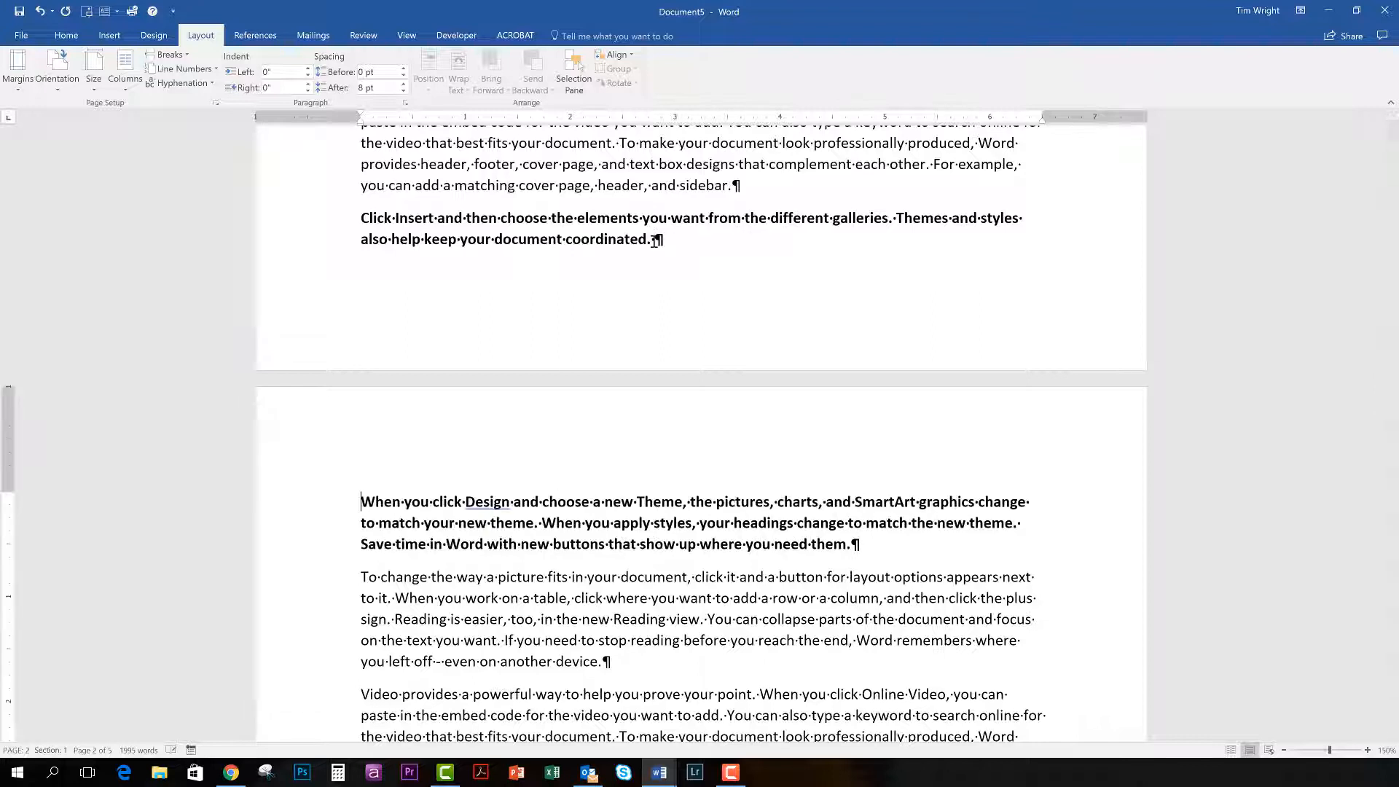
pyautogui.press('Return')
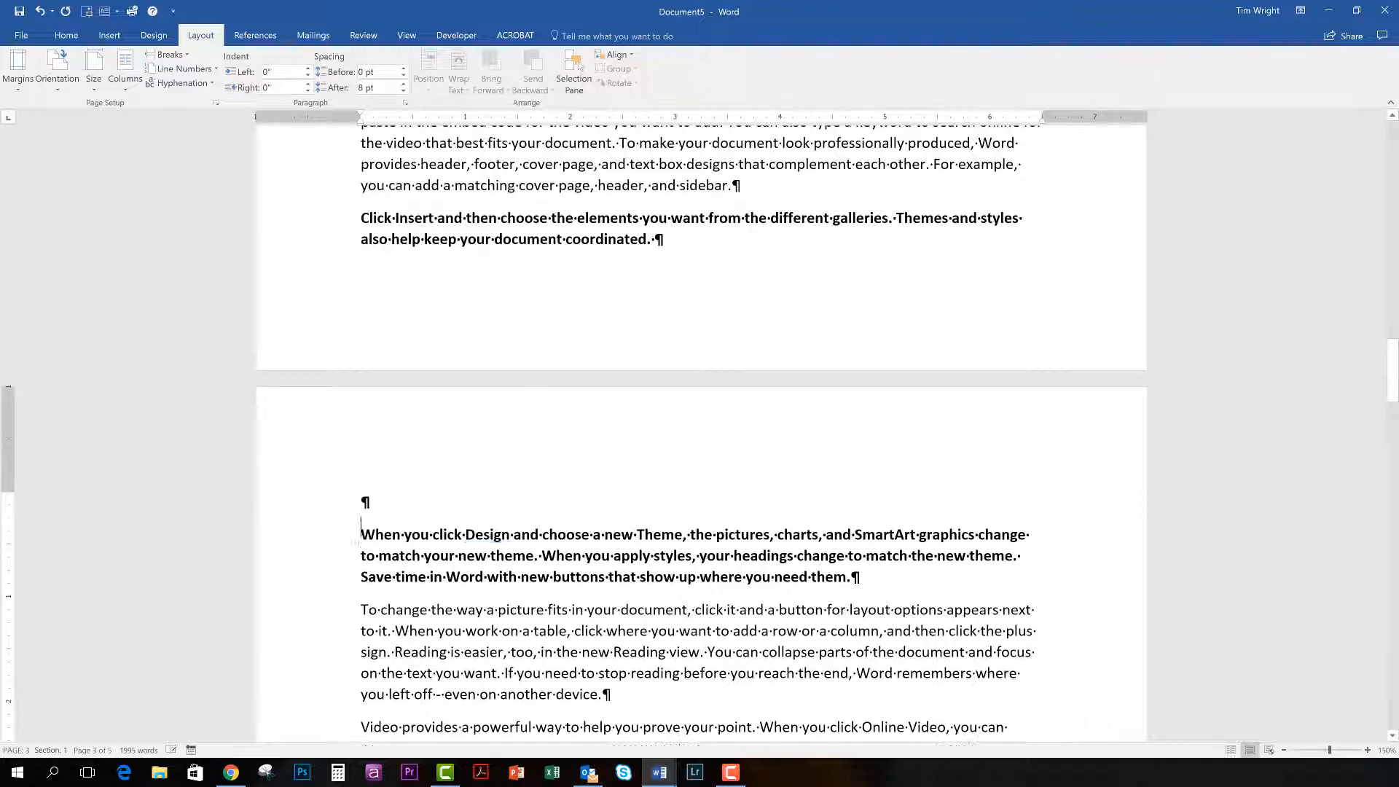
pyautogui.click(636, 535)
pyautogui.press('Return')
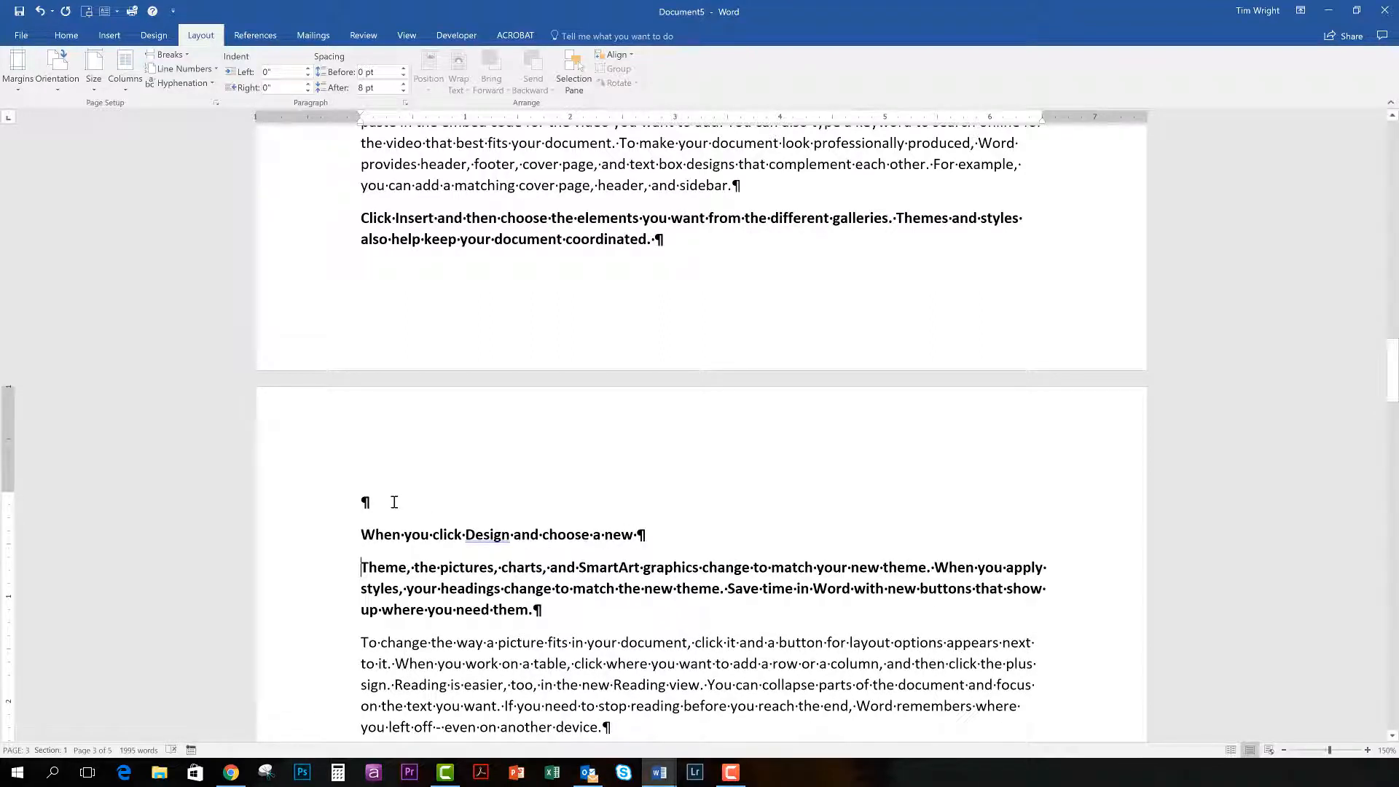
pyautogui.click(391, 502)
pyautogui.press('Delete')
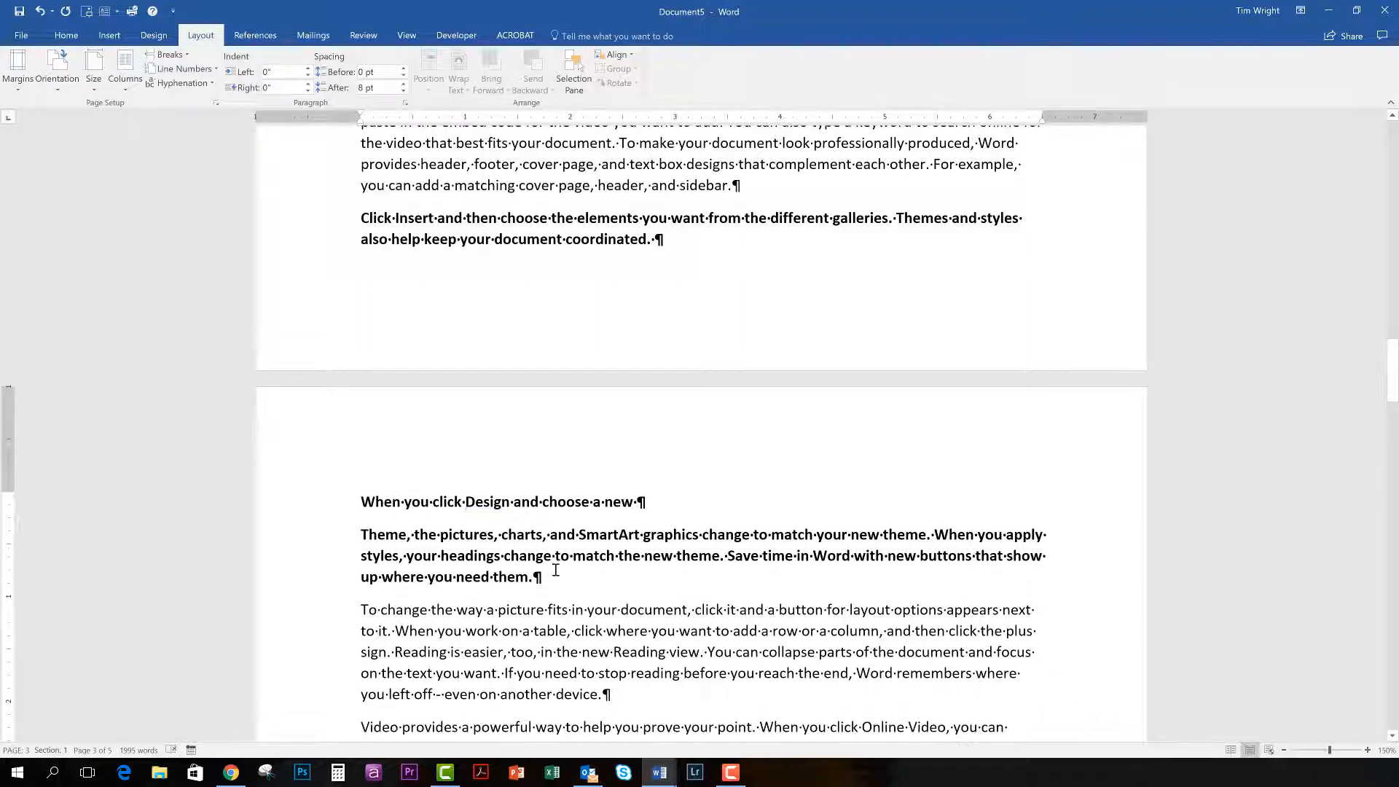
pyautogui.click(933, 536)
pyautogui.press('Return')
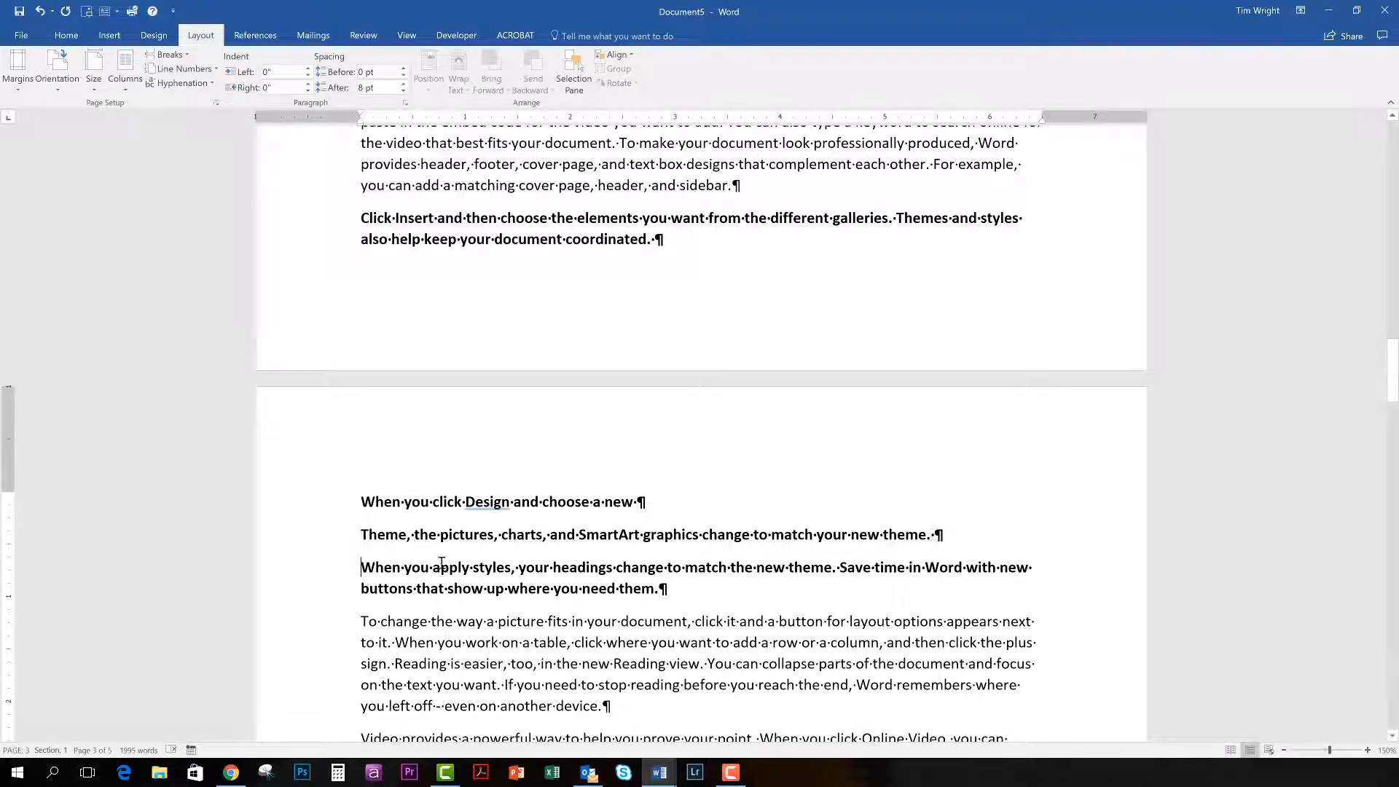
pyautogui.click(907, 220)
pyautogui.press('Return')
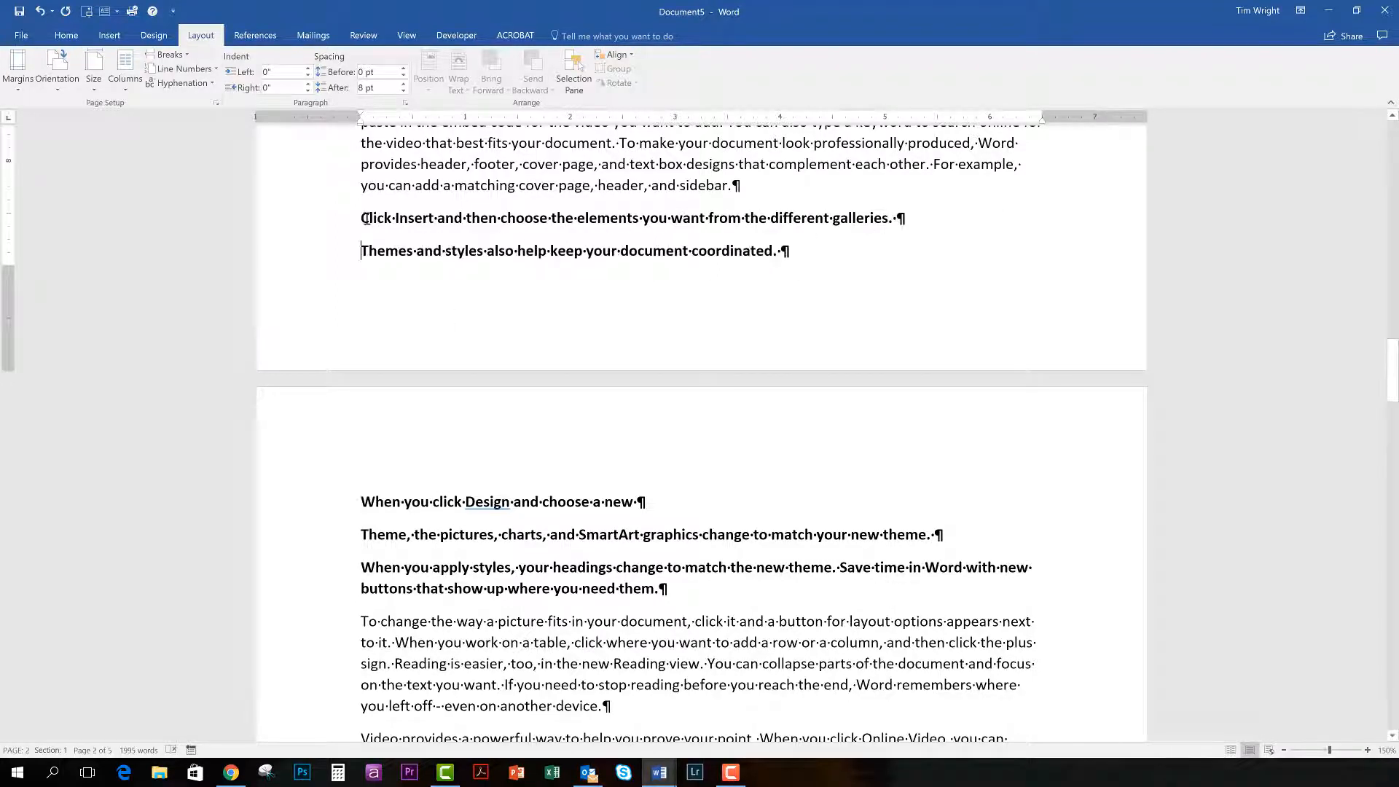
# Convert the five bold paragraphs into a three-column table, separating the text at paragraphs.
pyautogui.moveTo(364, 217); pyautogui.dragTo(668, 590)
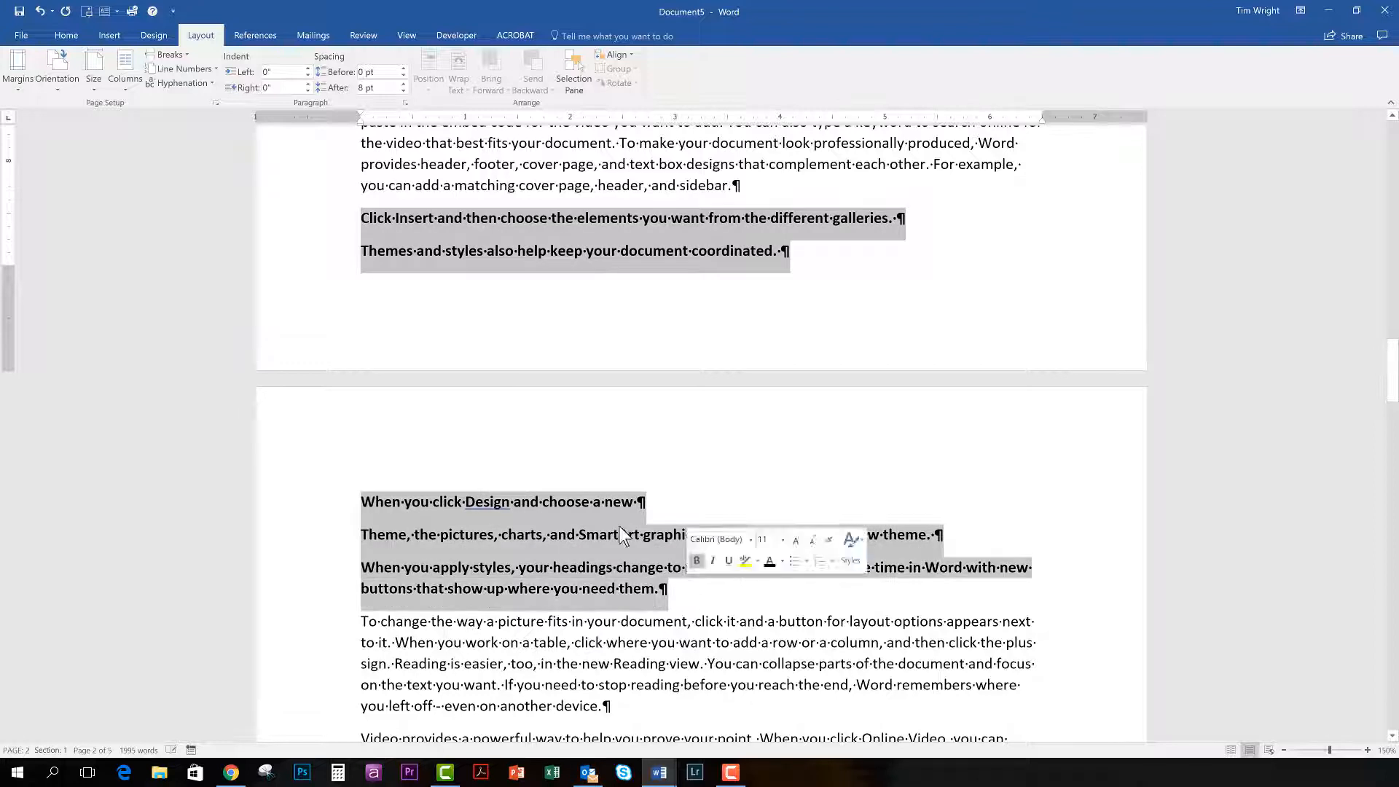
pyautogui.click(109, 35)
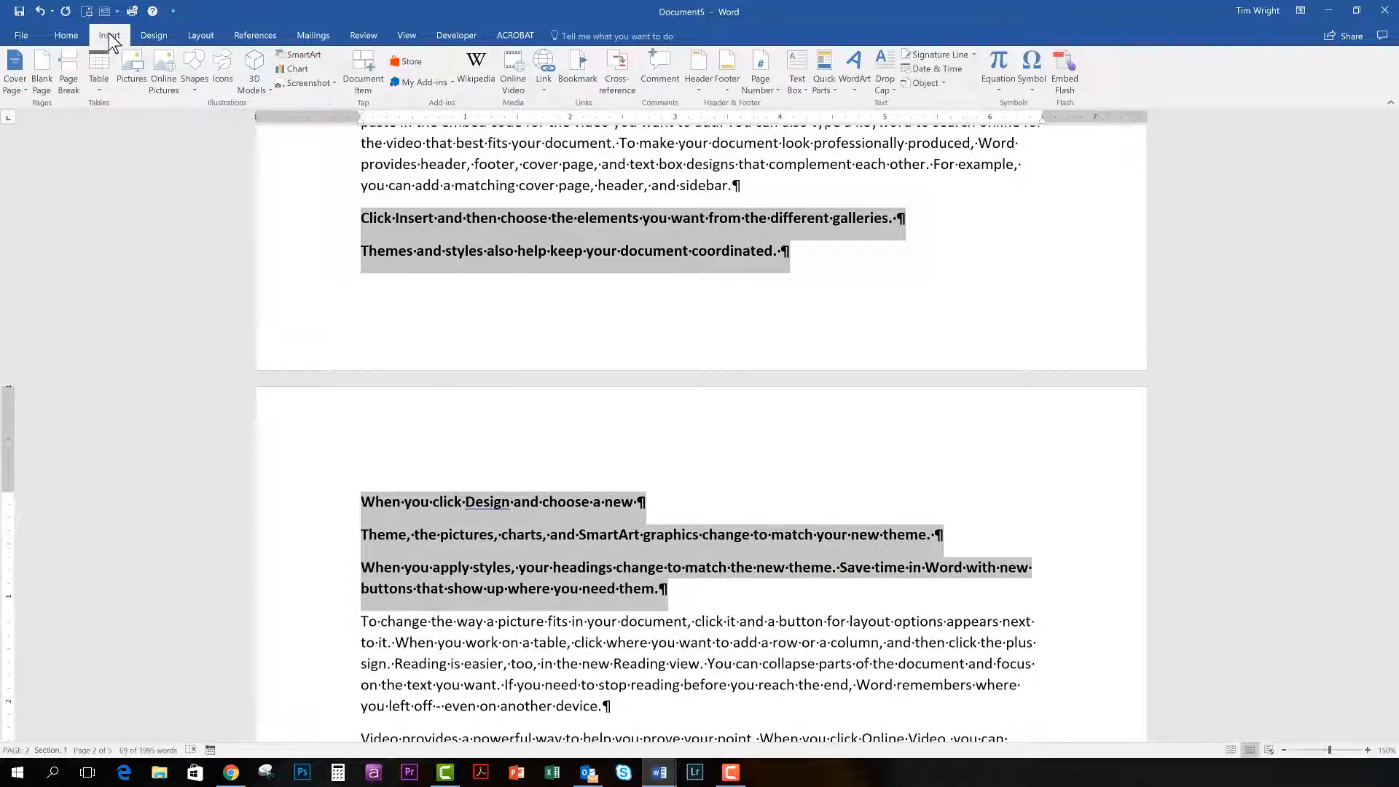
pyautogui.click(99, 86)
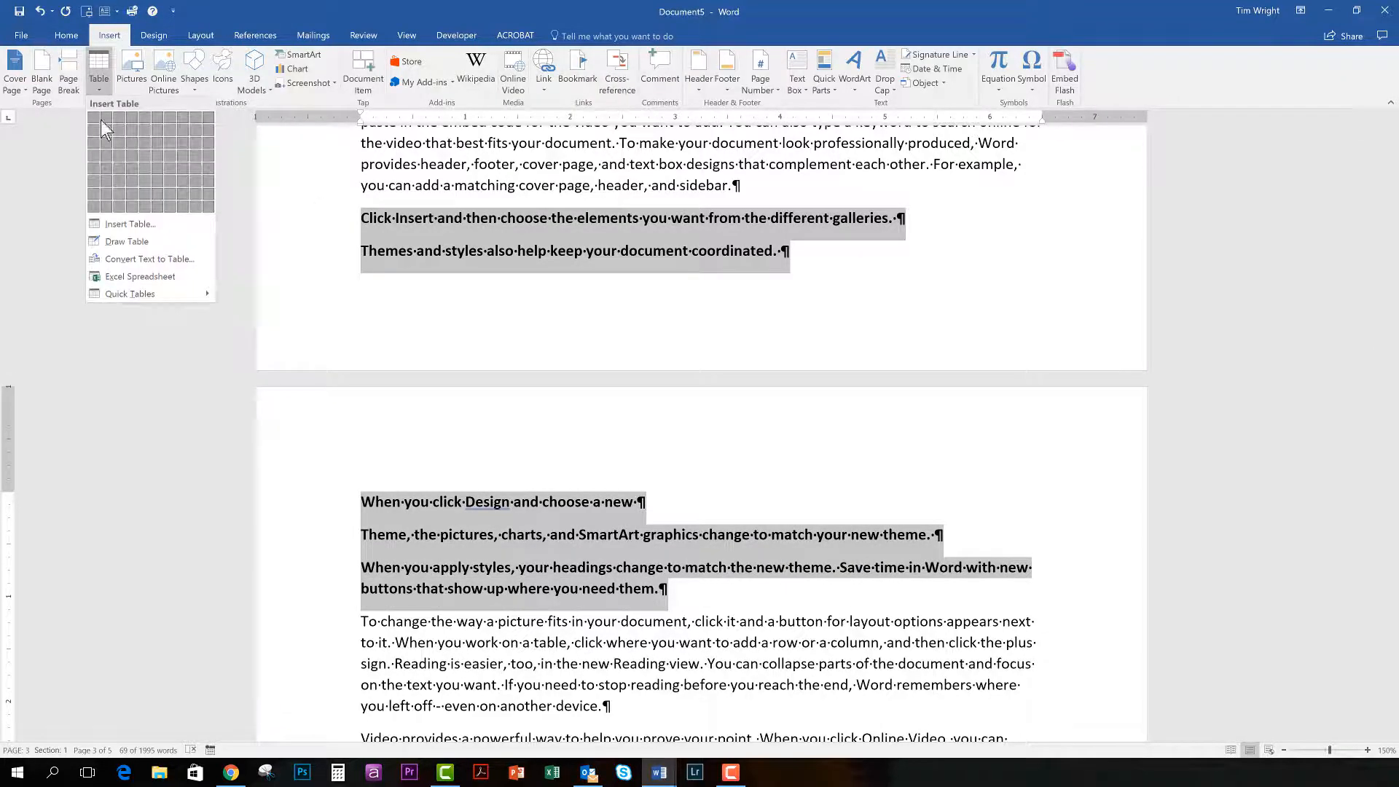
pyautogui.click(145, 259)
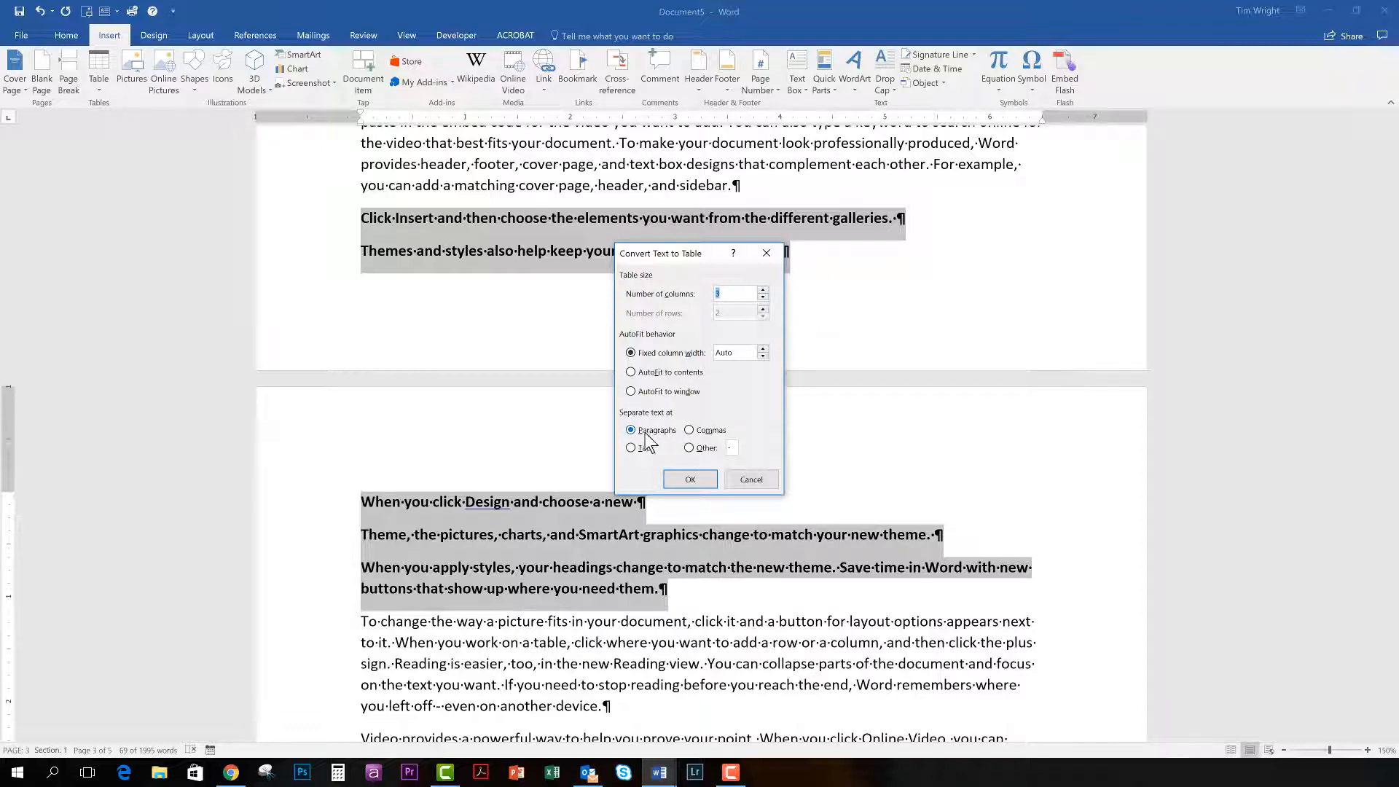
pyautogui.click(685, 482)
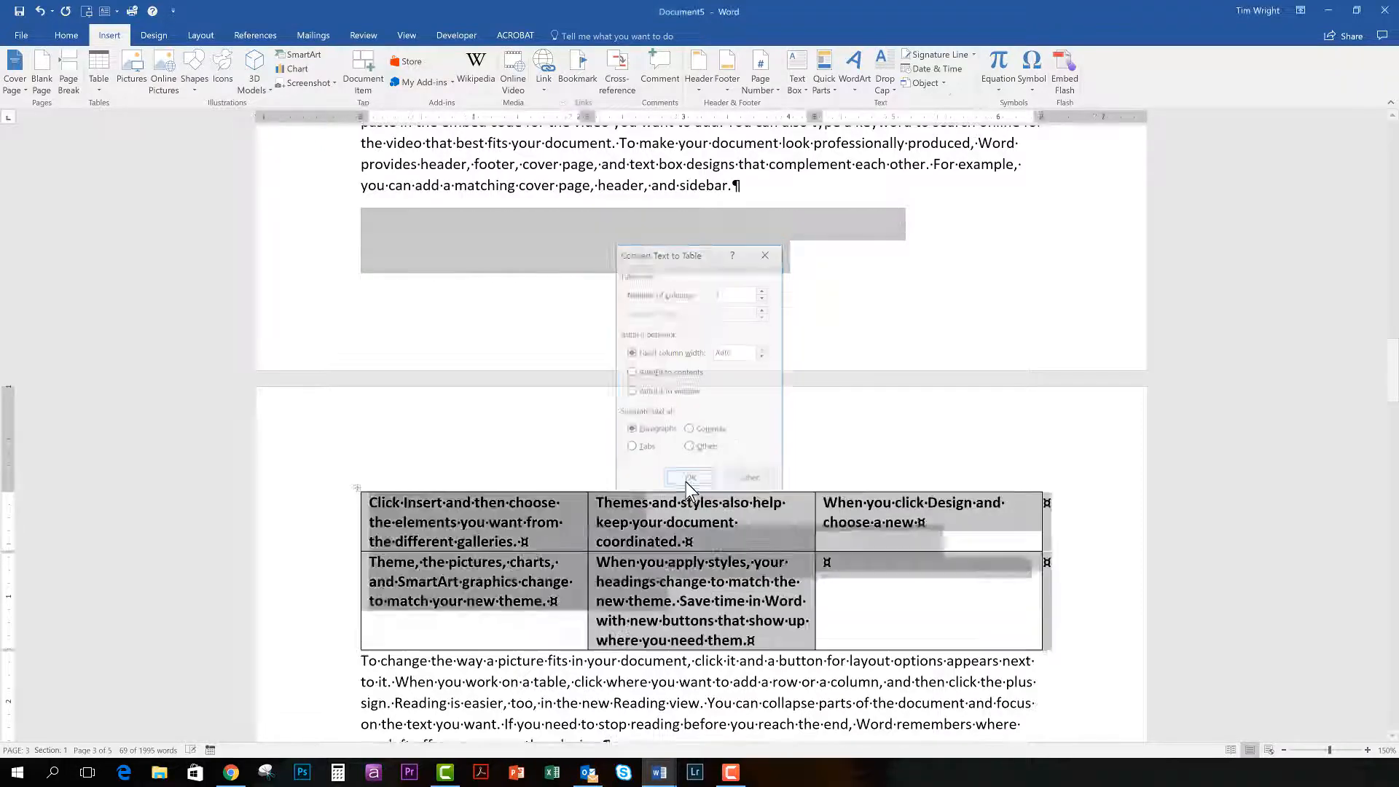
# Delete the text of the "Video provides a powerful way" paragraph directly above the table, leaving a blank paragraph, and check where the table splits.
pyautogui.scroll(-2, 684, 499)
pyautogui.scroll(5, 670, 481)
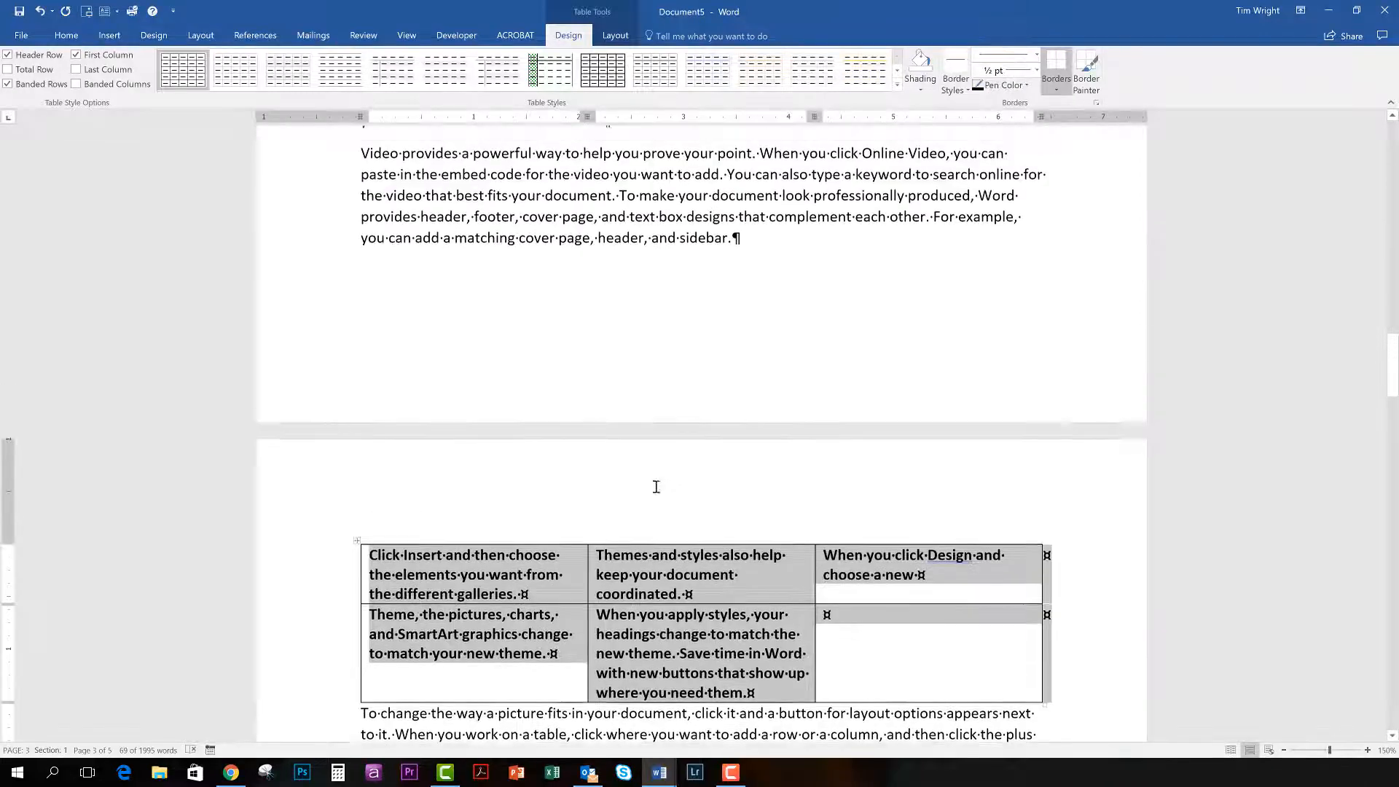
pyautogui.moveTo(738, 398); pyautogui.dragTo(365, 321)
pyautogui.press('Delete')
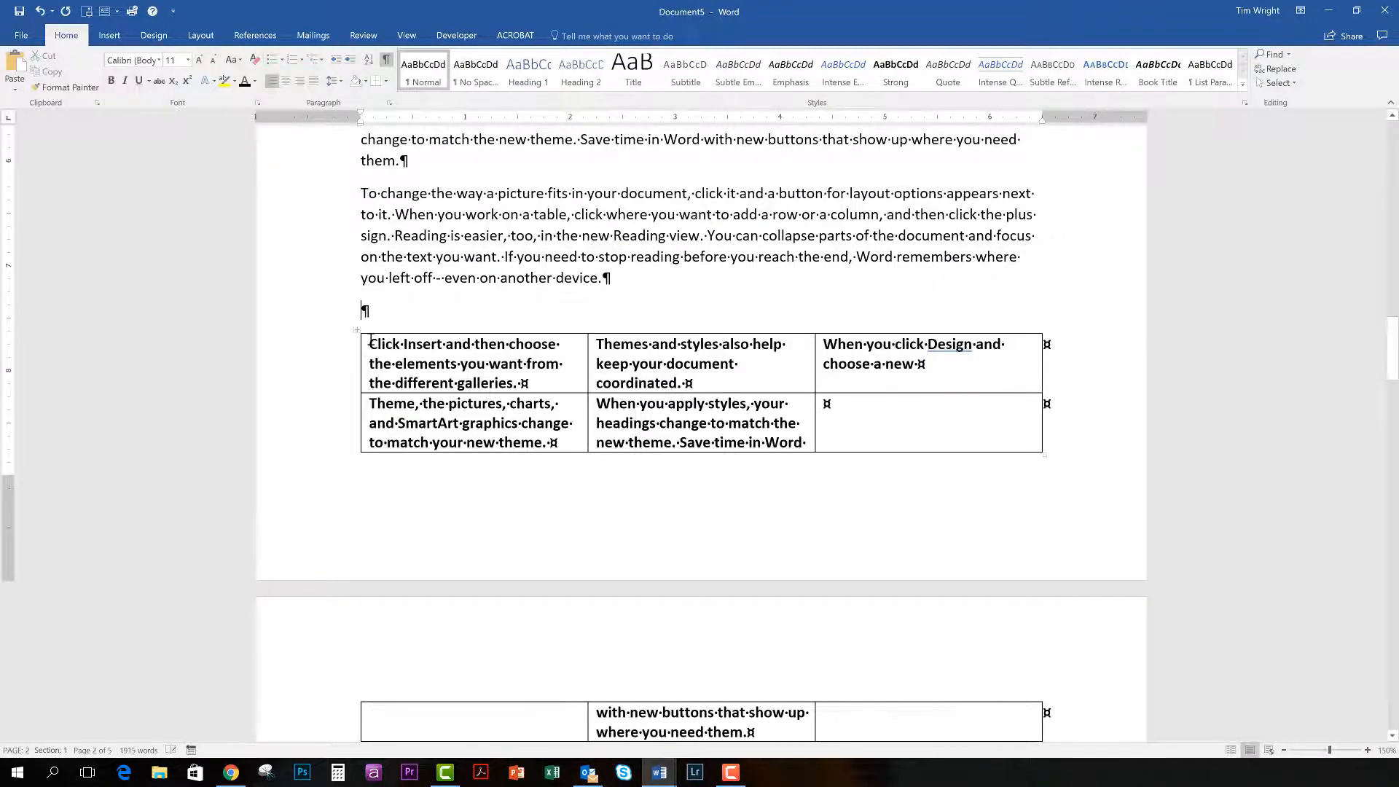
pyautogui.scroll(-3, 503, 478)
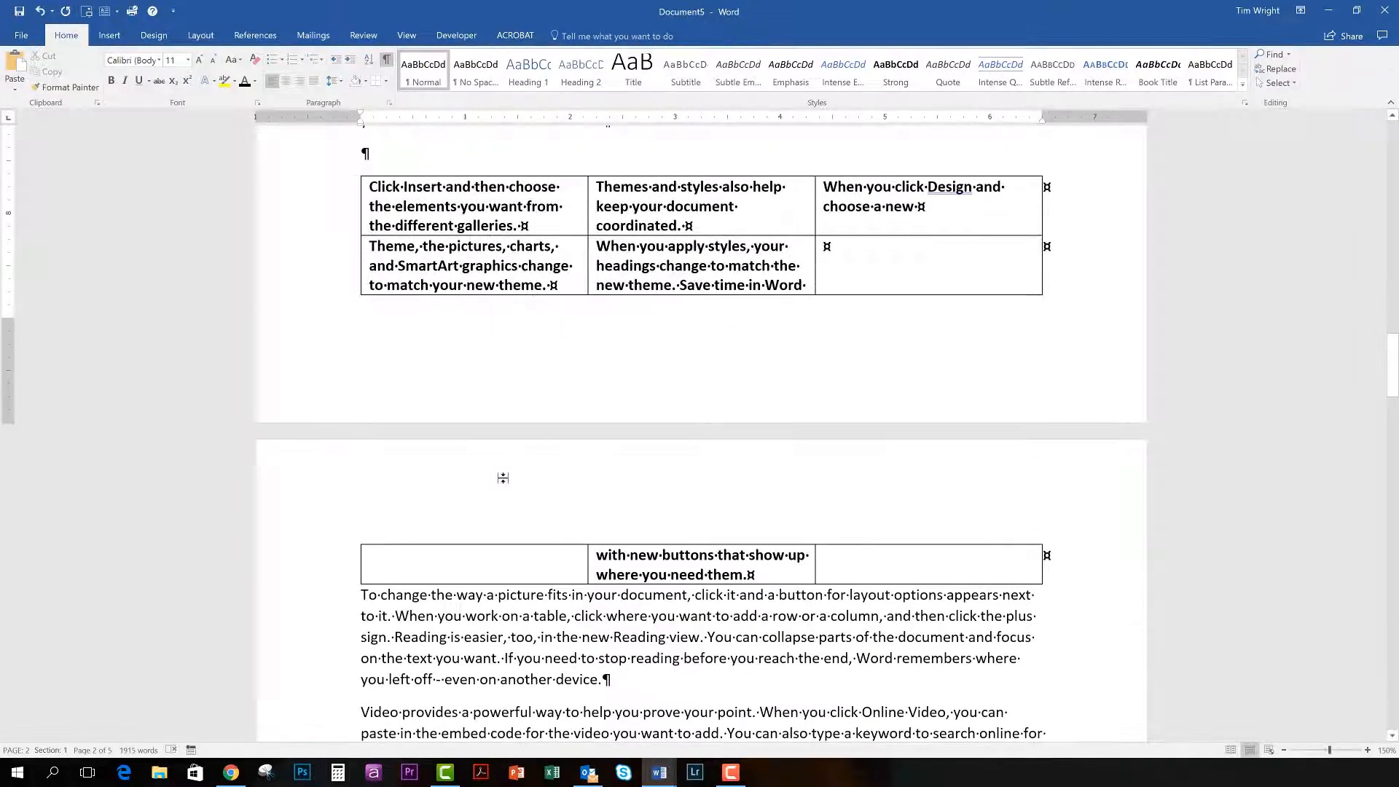
pyautogui.scroll(2, 503, 478)
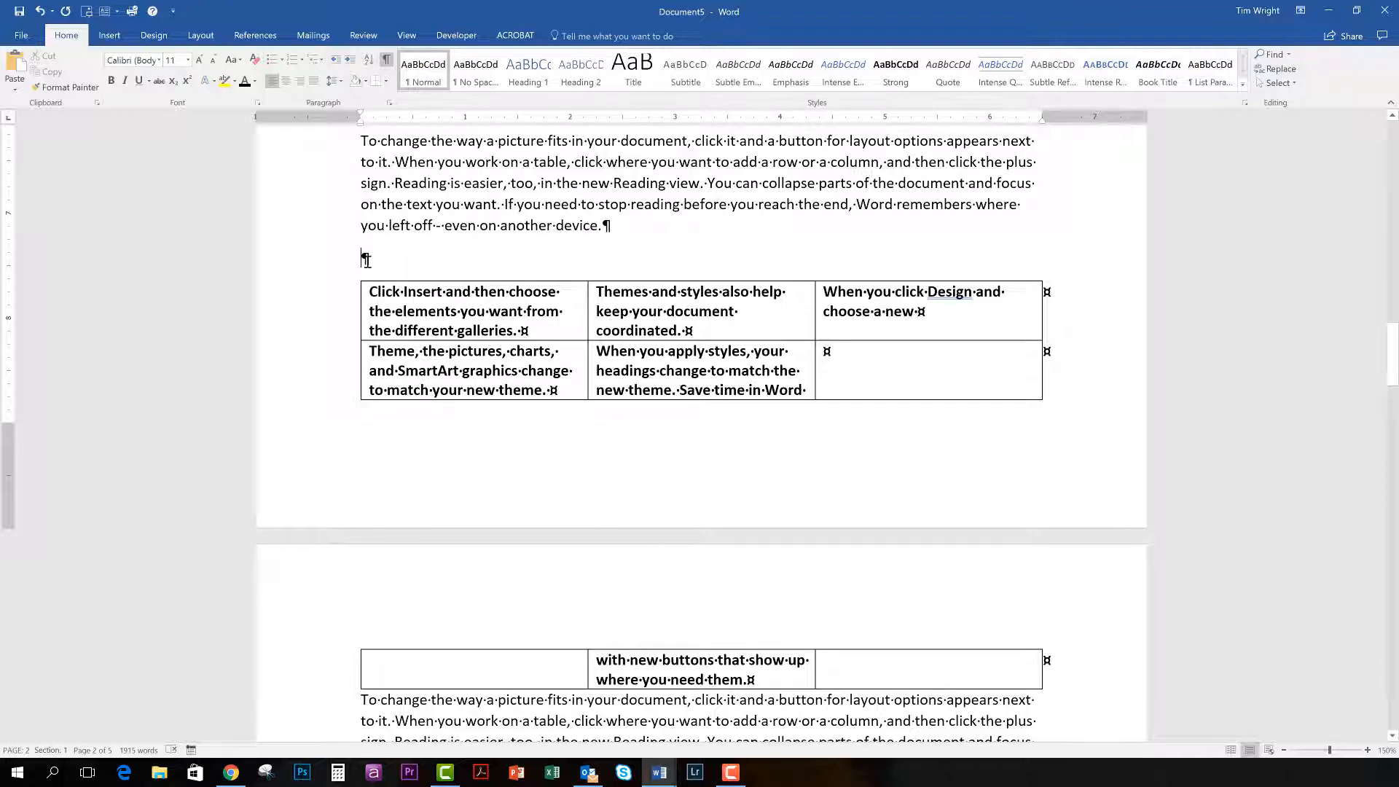
# Add three blank paragraphs above the table to push it onto the next page.
pyautogui.press('Return')
pyautogui.press('Return')
pyautogui.press('Return')
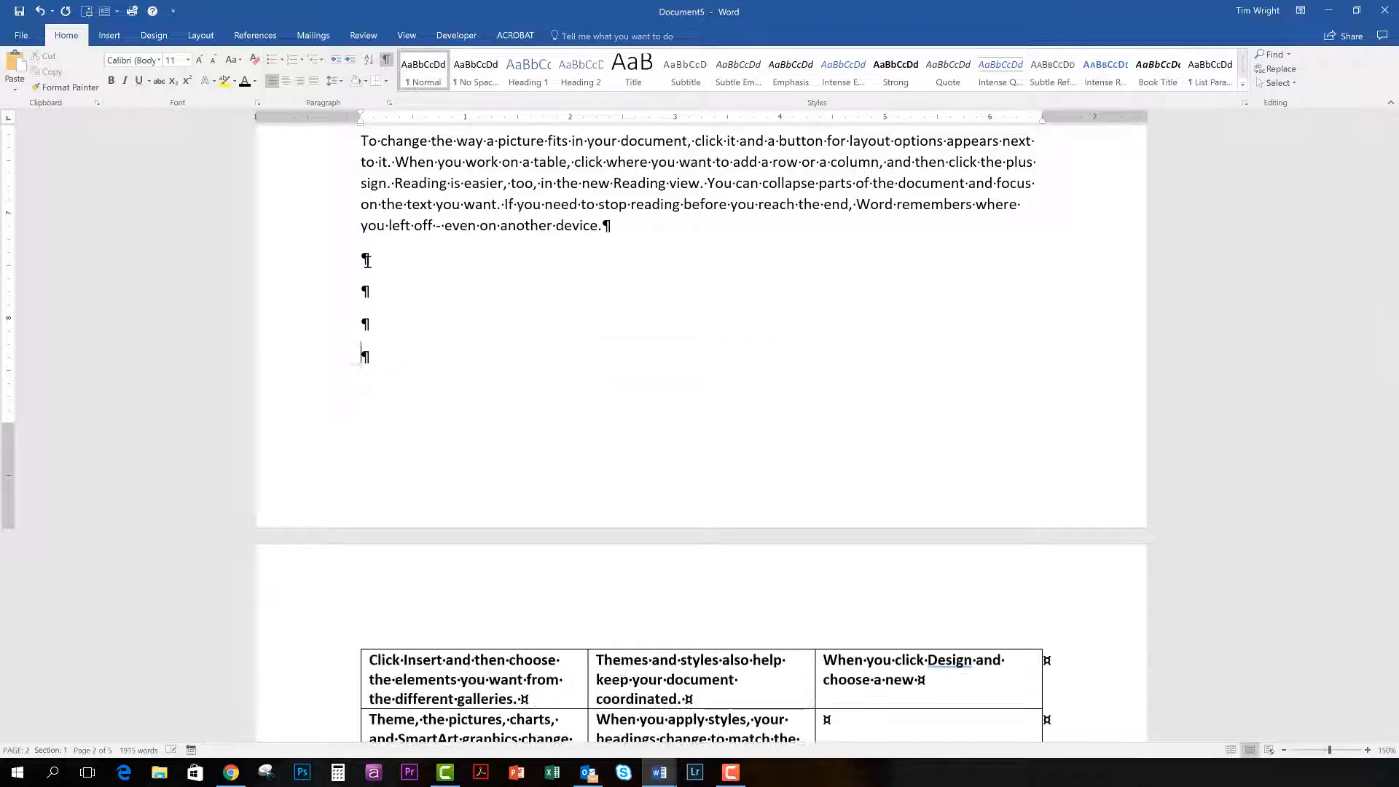
pyautogui.scroll(-3, 437, 670)
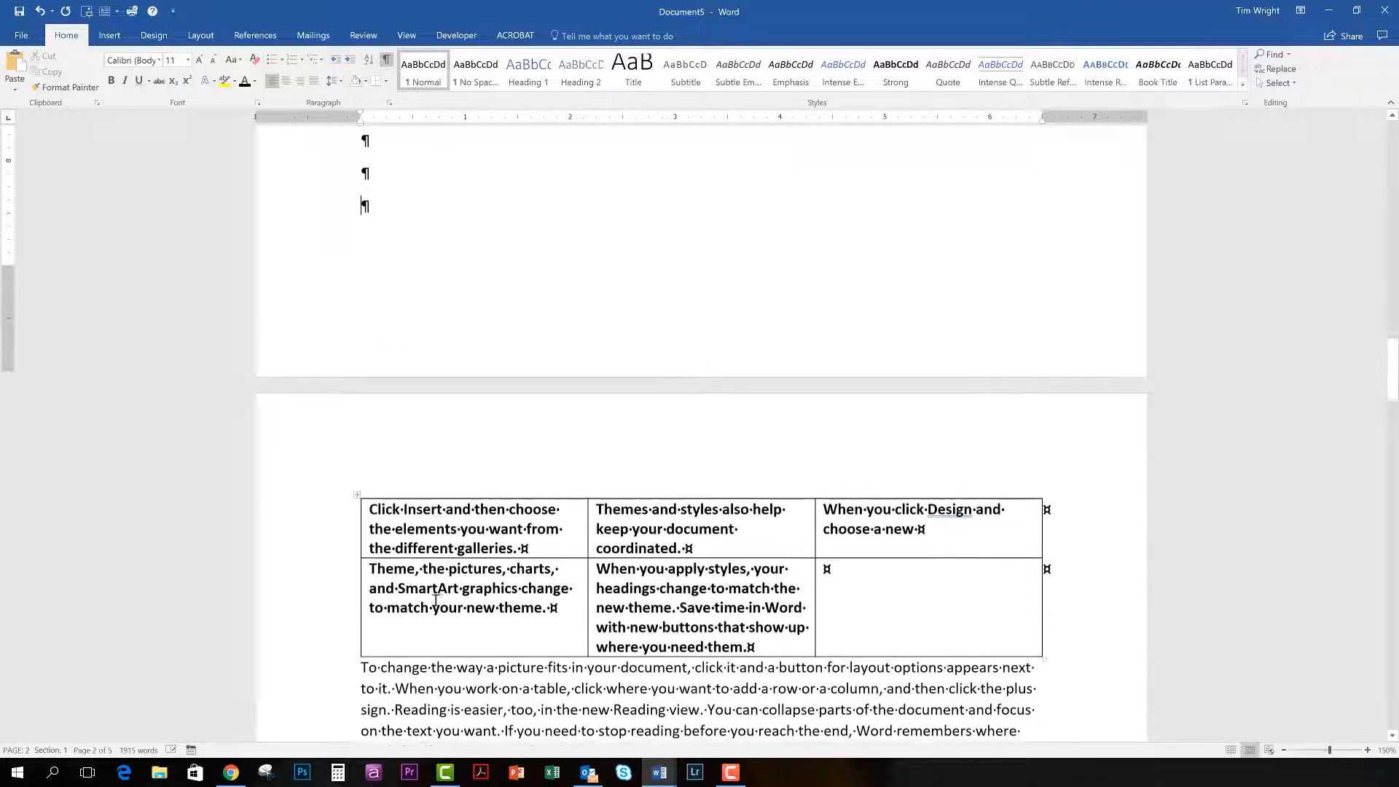
# Add a blank paragraph between the table and the "To change the way a picture fits" text below it.
pyautogui.click(363, 661)
pyautogui.press('Return')
pyautogui.hotkey('ctrl', 'z')
pyautogui.hotkey('ctrl', 'z')
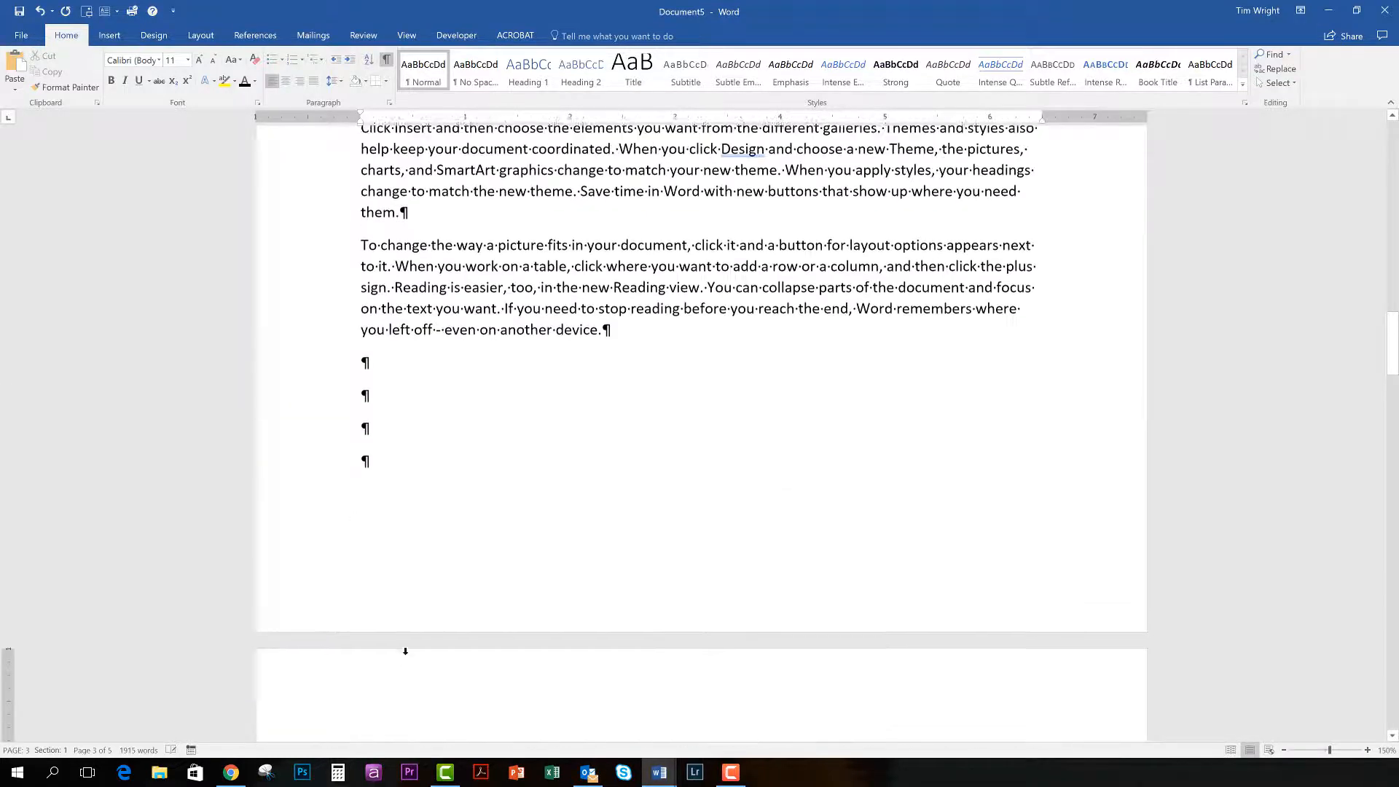
# Cut the text from "Reading is easier" to "another device." above the table, and add one more blank paragraph before the table.
pyautogui.scroll(2, 406, 654)
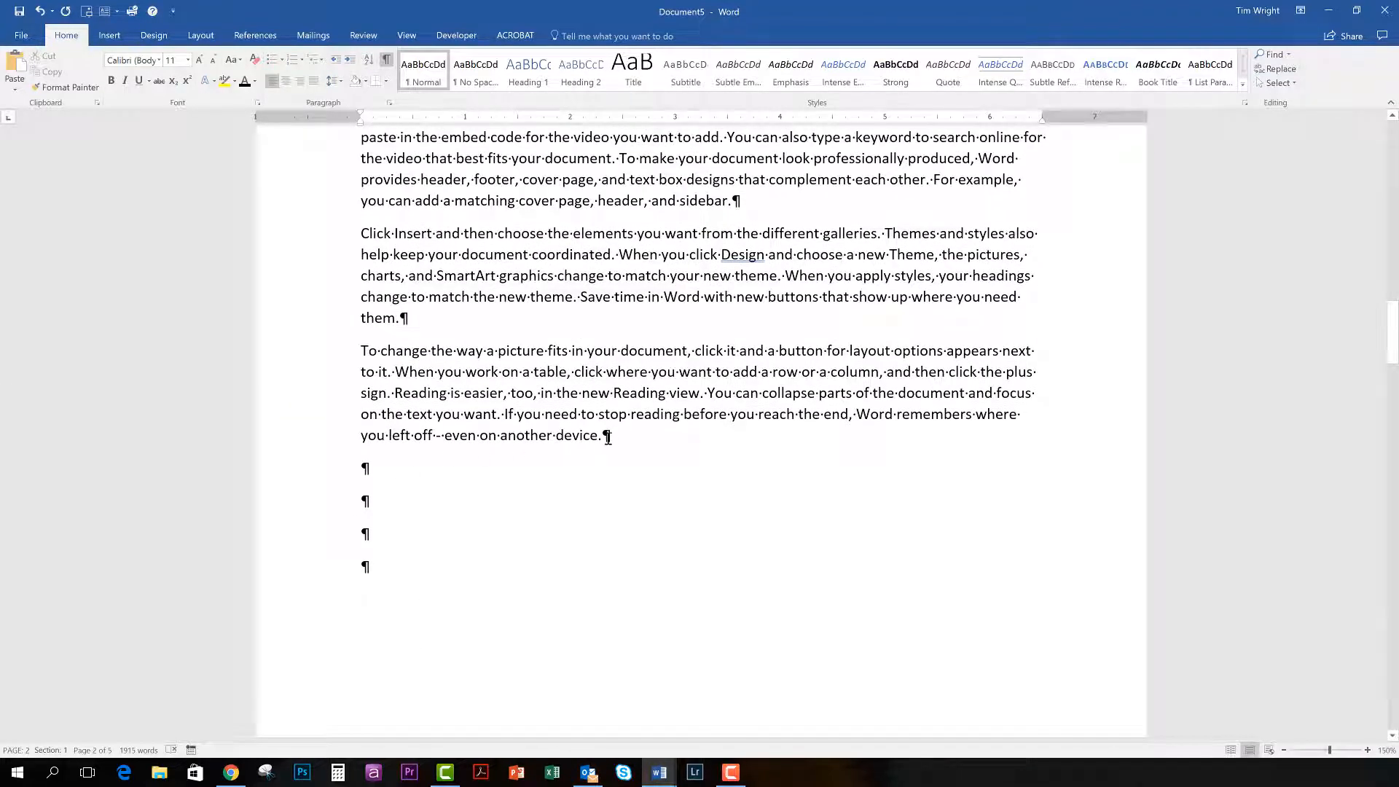
pyautogui.moveTo(596, 435); pyautogui.dragTo(396, 397)
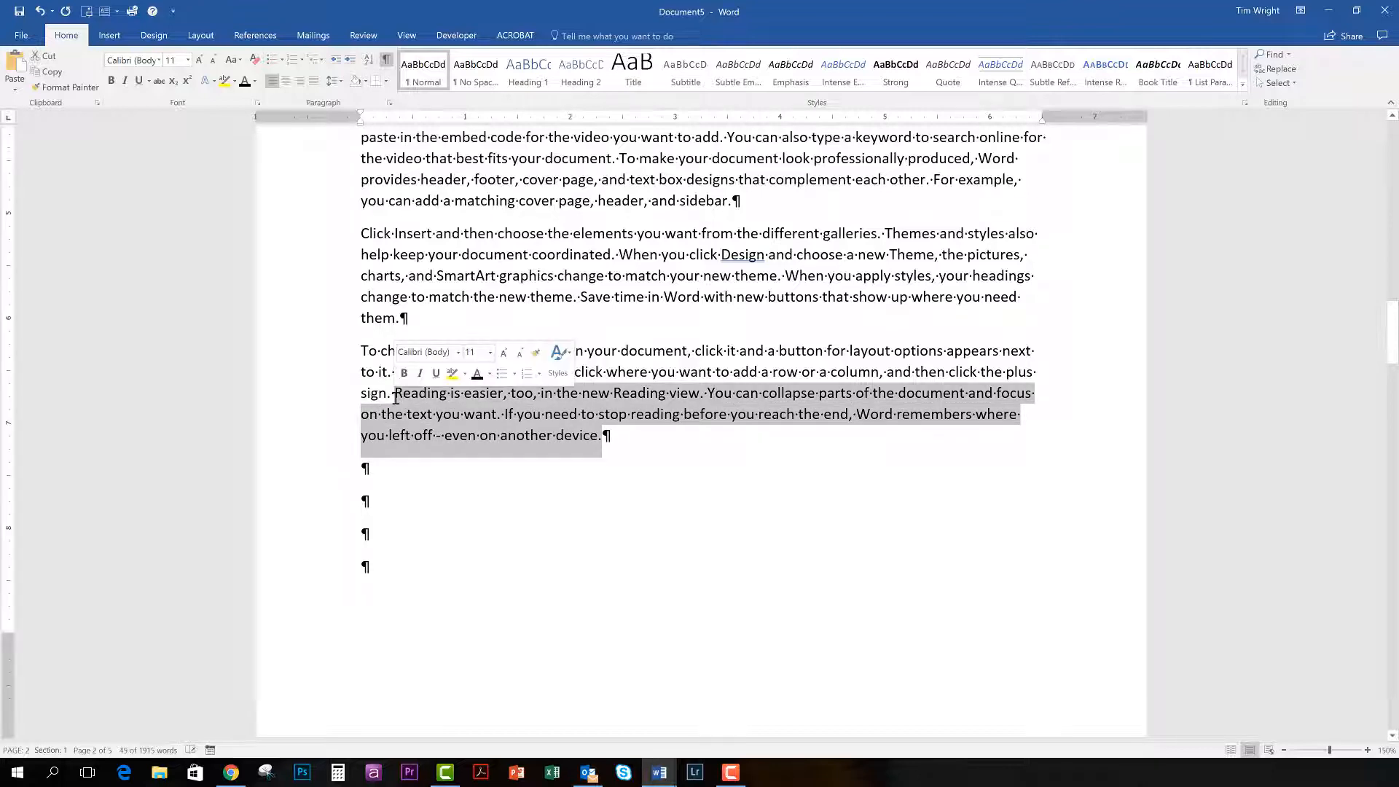
pyautogui.hotkey('ctrl', 'x')
pyautogui.scroll(-5, 416, 459)
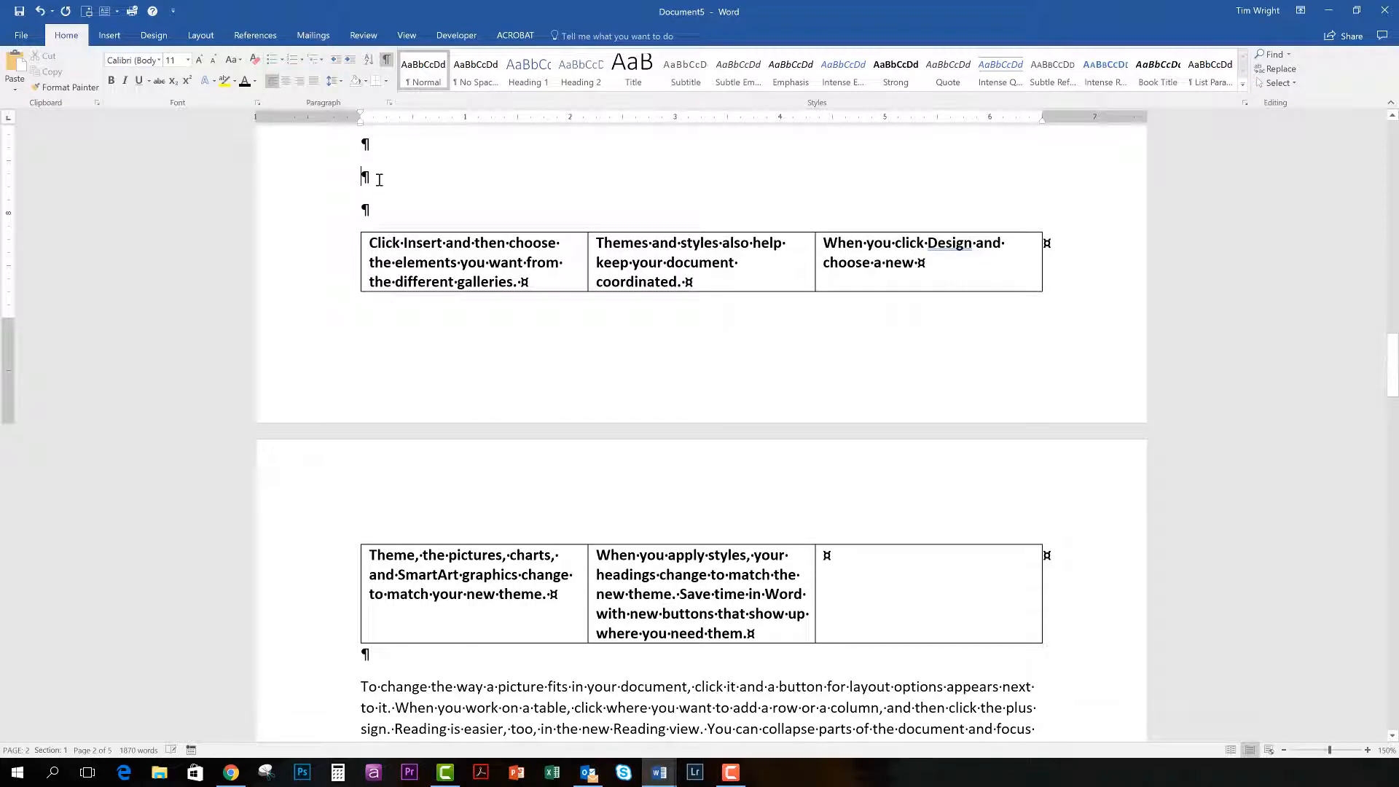
pyautogui.press('Return')
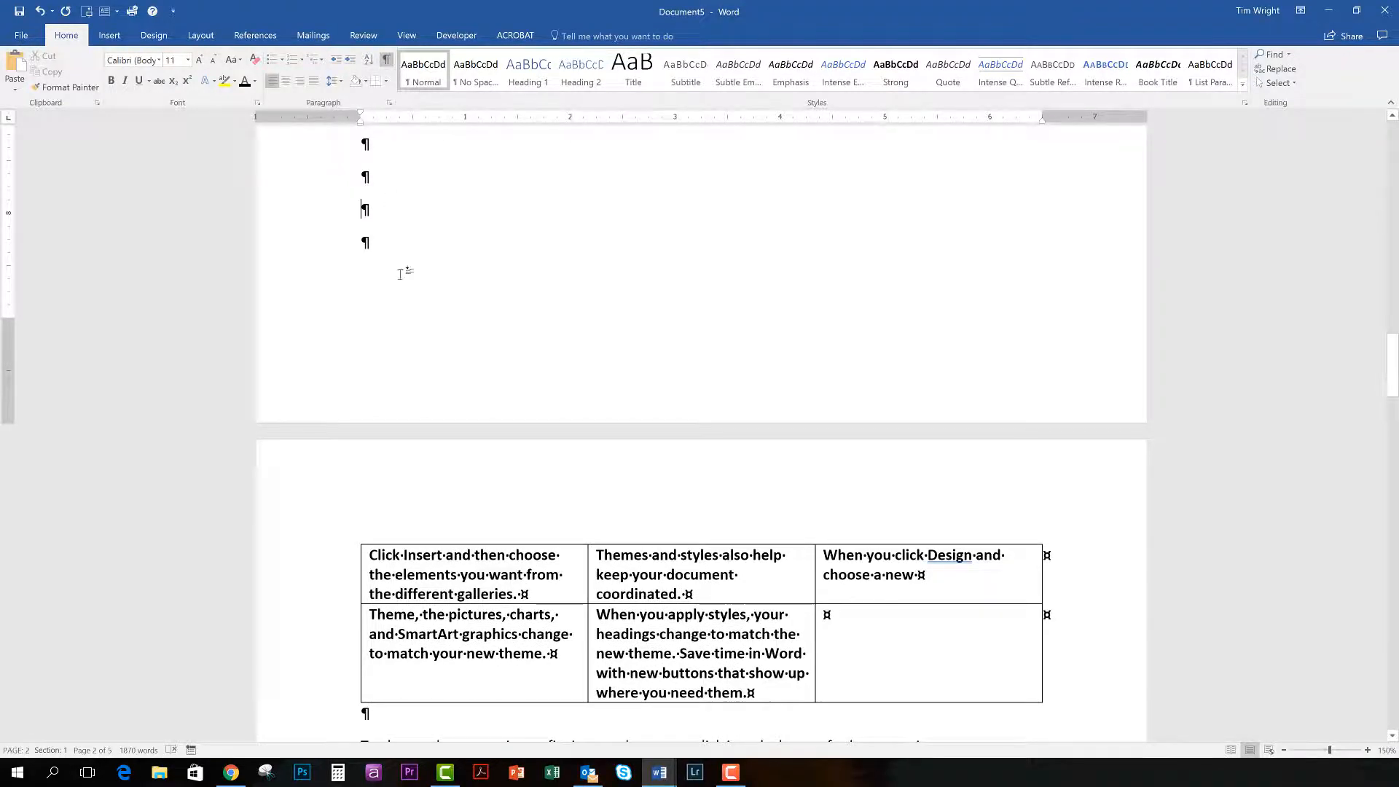
# Try removing the blank paragraphs above the table, and undo this along with the preceding text cut and blank-paragraph additions.
pyautogui.scroll(2, 394, 271)
pyautogui.moveTo(362, 266); pyautogui.dragTo(403, 396)
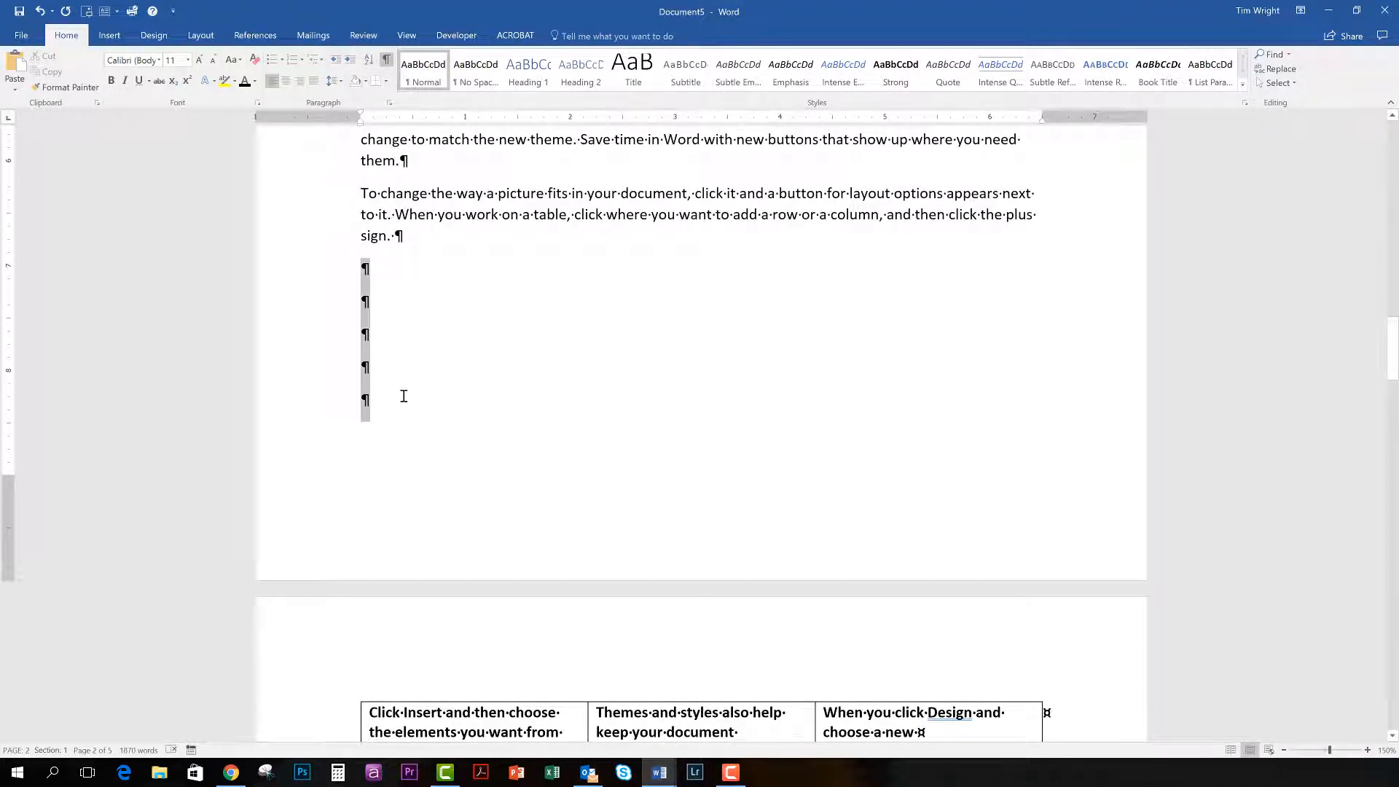
pyautogui.press('BackSpace')
pyautogui.hotkey('ctrl', 'z')
pyautogui.hotkey('ctrl', 'z')
pyautogui.hotkey('ctrl', 'z')
pyautogui.hotkey('ctrl', 'z')
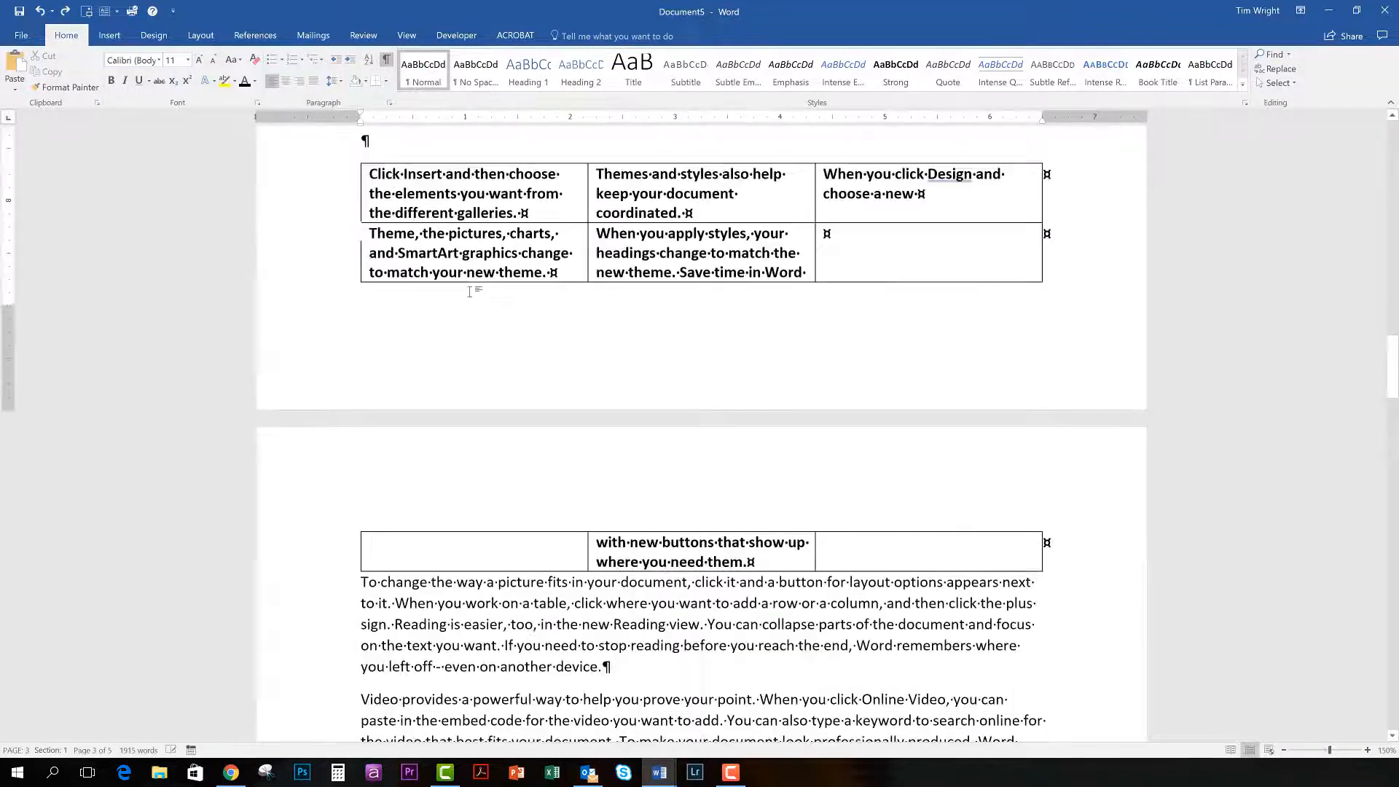
# Insert a page break in the blank paragraph above the table and check the table on the following page.
pyautogui.scroll(2, 510, 324)
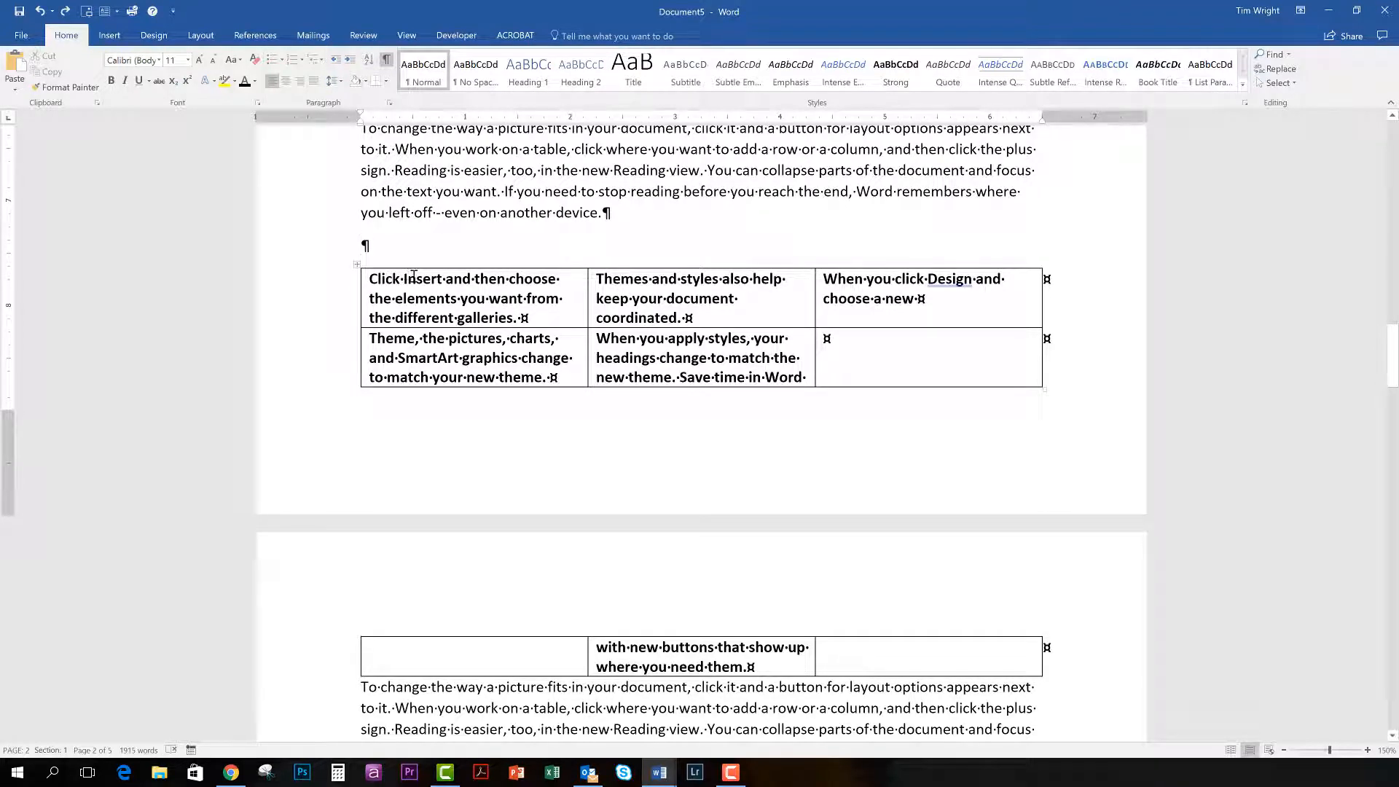
pyautogui.click(201, 38)
pyautogui.click(183, 55)
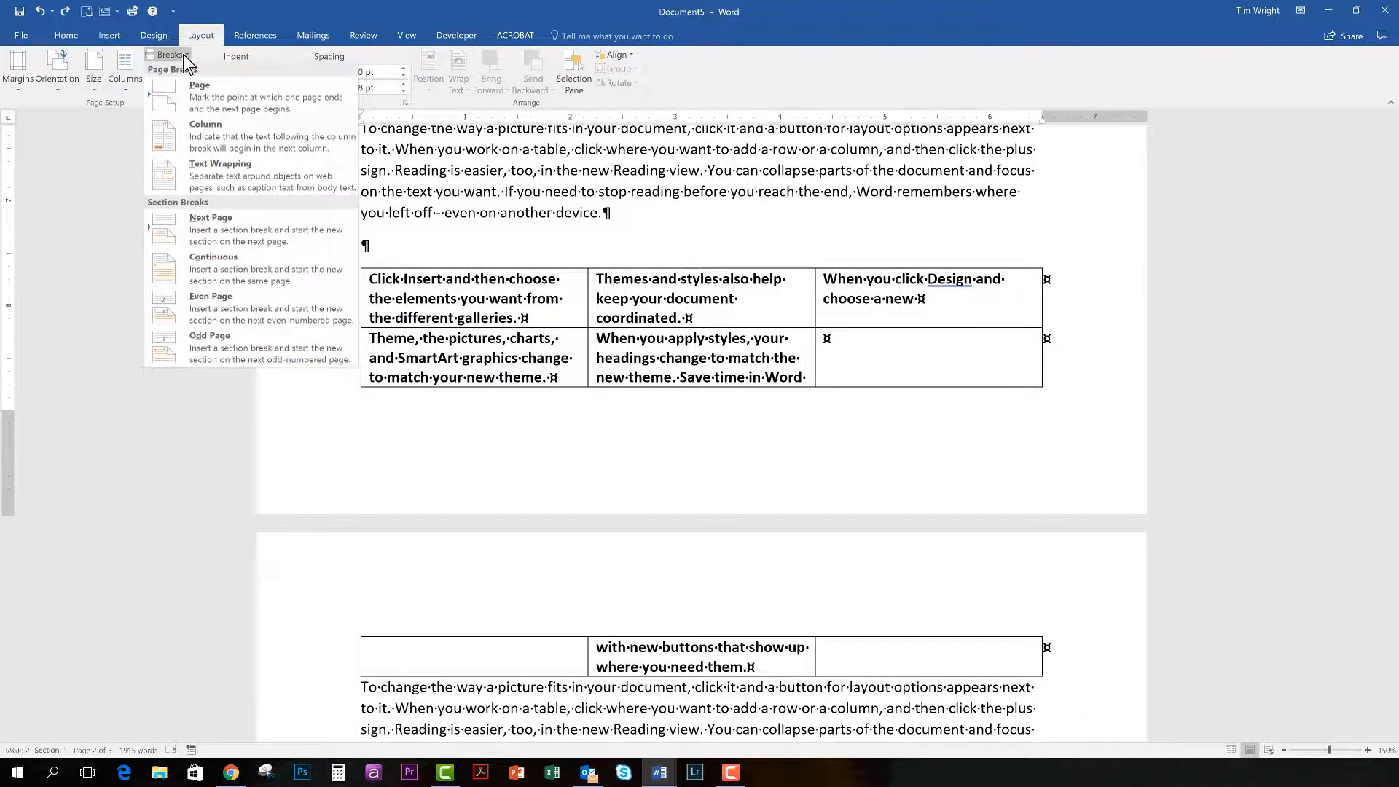
pyautogui.click(204, 96)
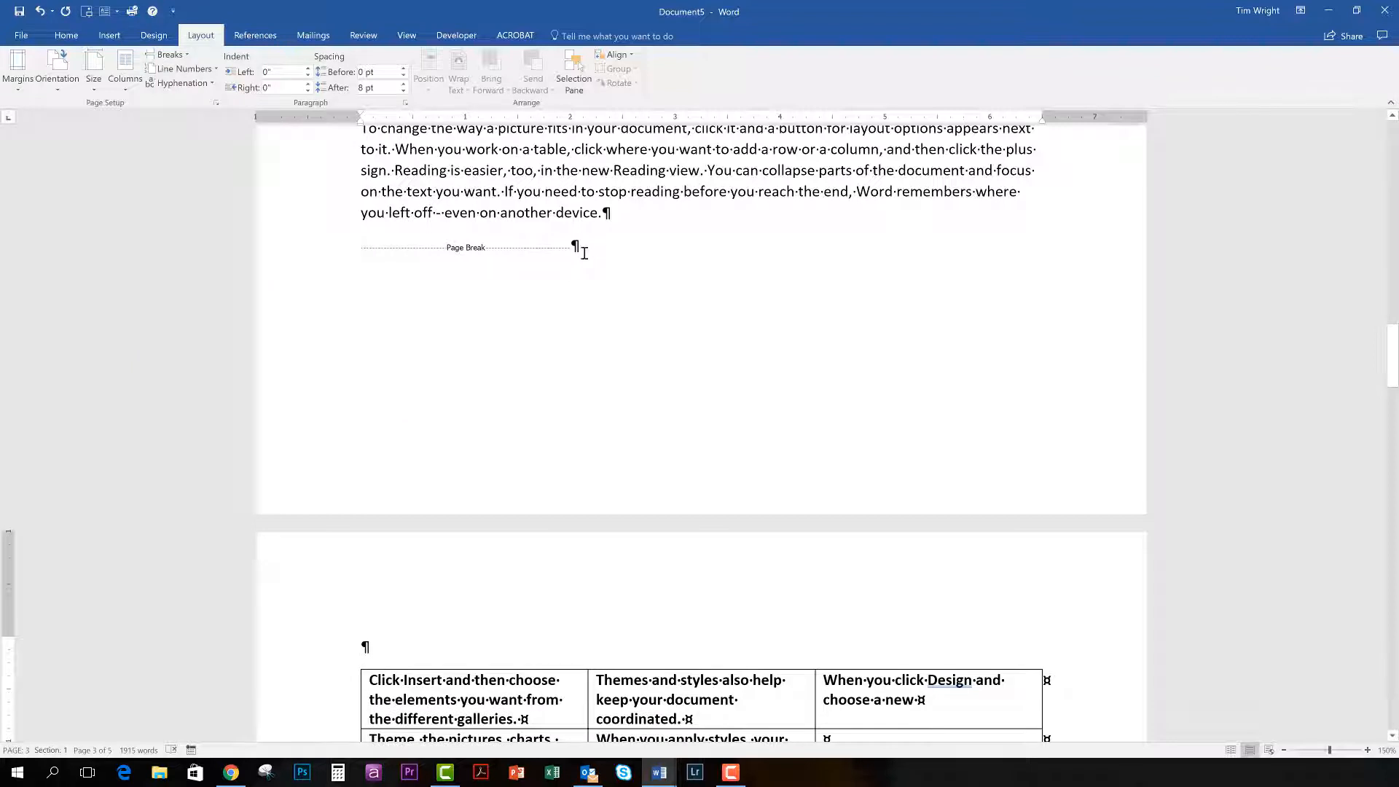
pyautogui.click(66, 36)
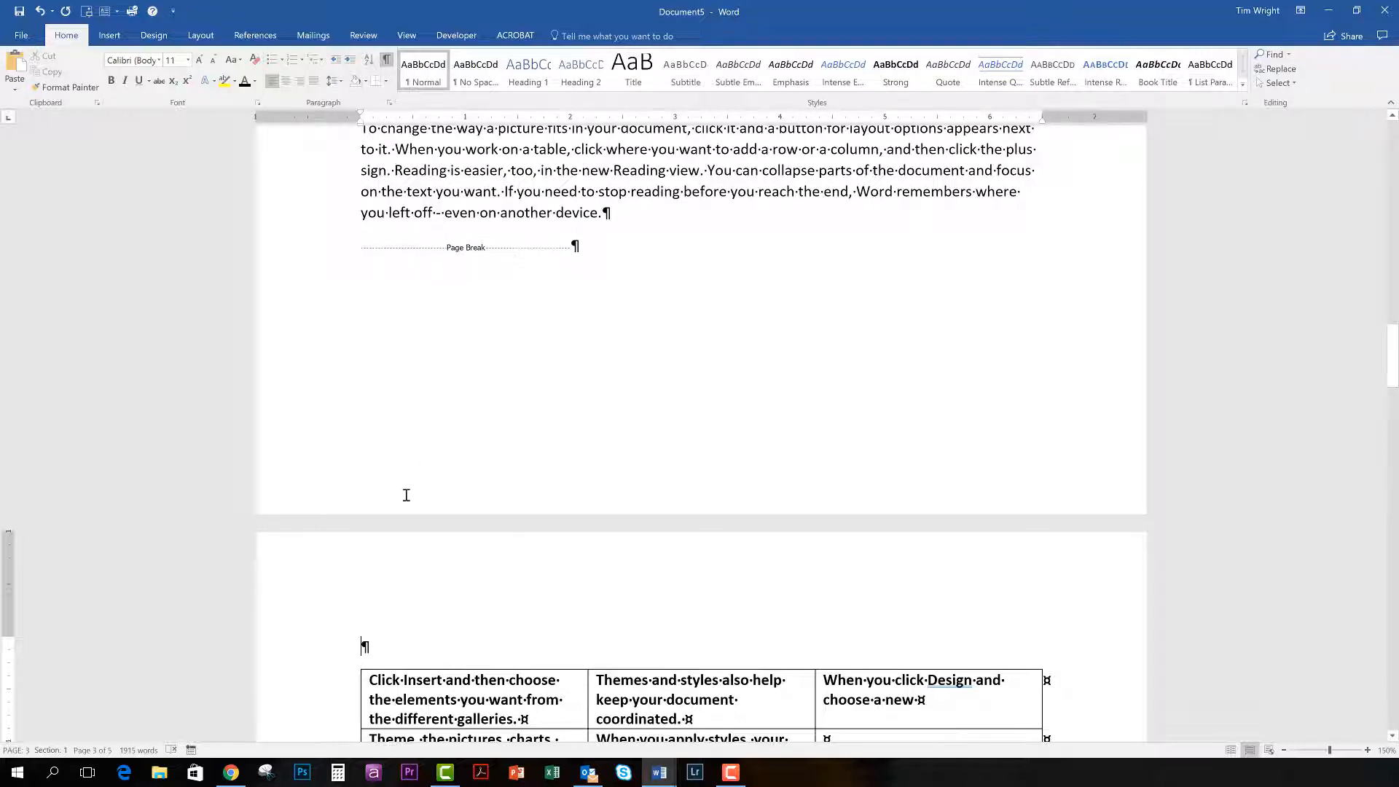
pyautogui.scroll(-4, 496, 408)
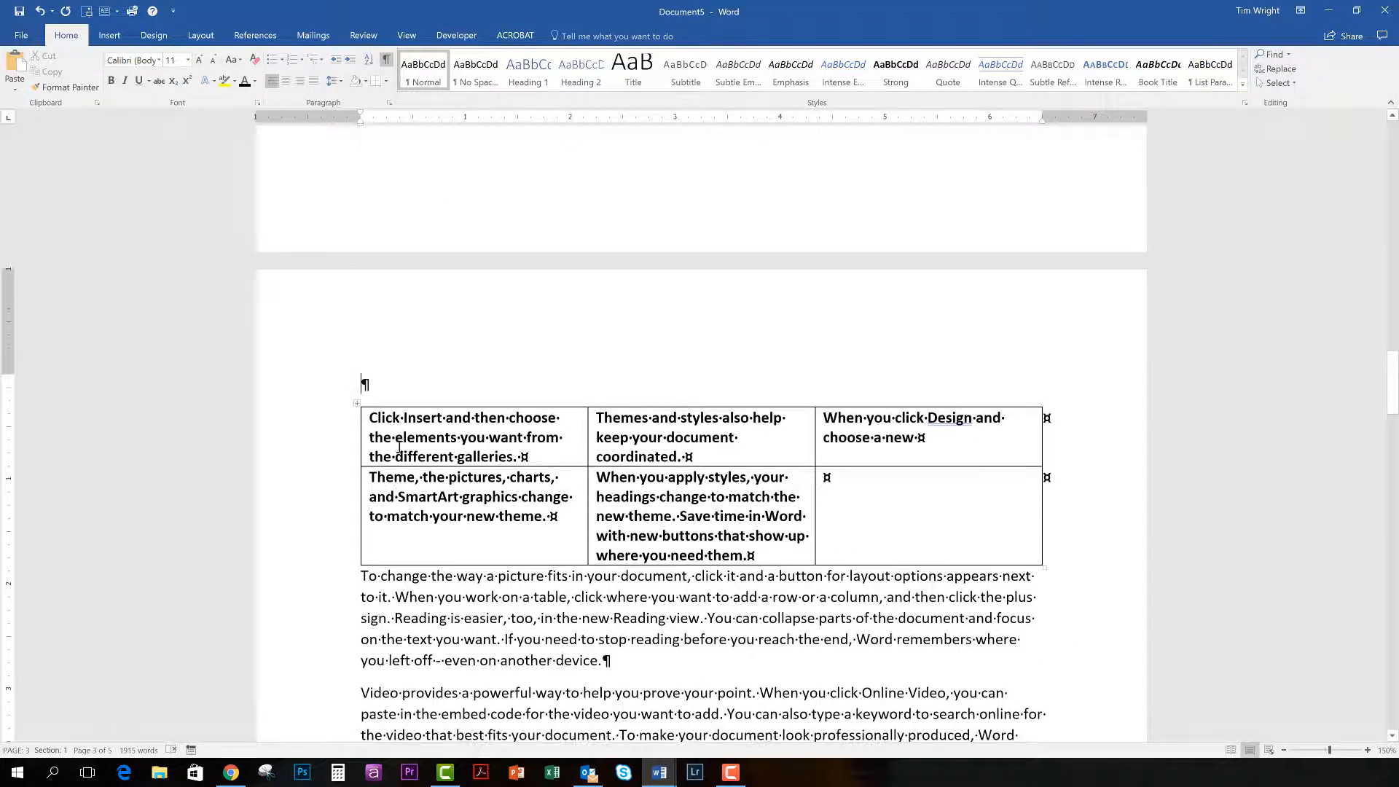
# Try deleting the "To change the way a picture fits" paragraph above the page break, check the table's position, and undo the deletion.
pyautogui.hotkey('ctrl', 'z')
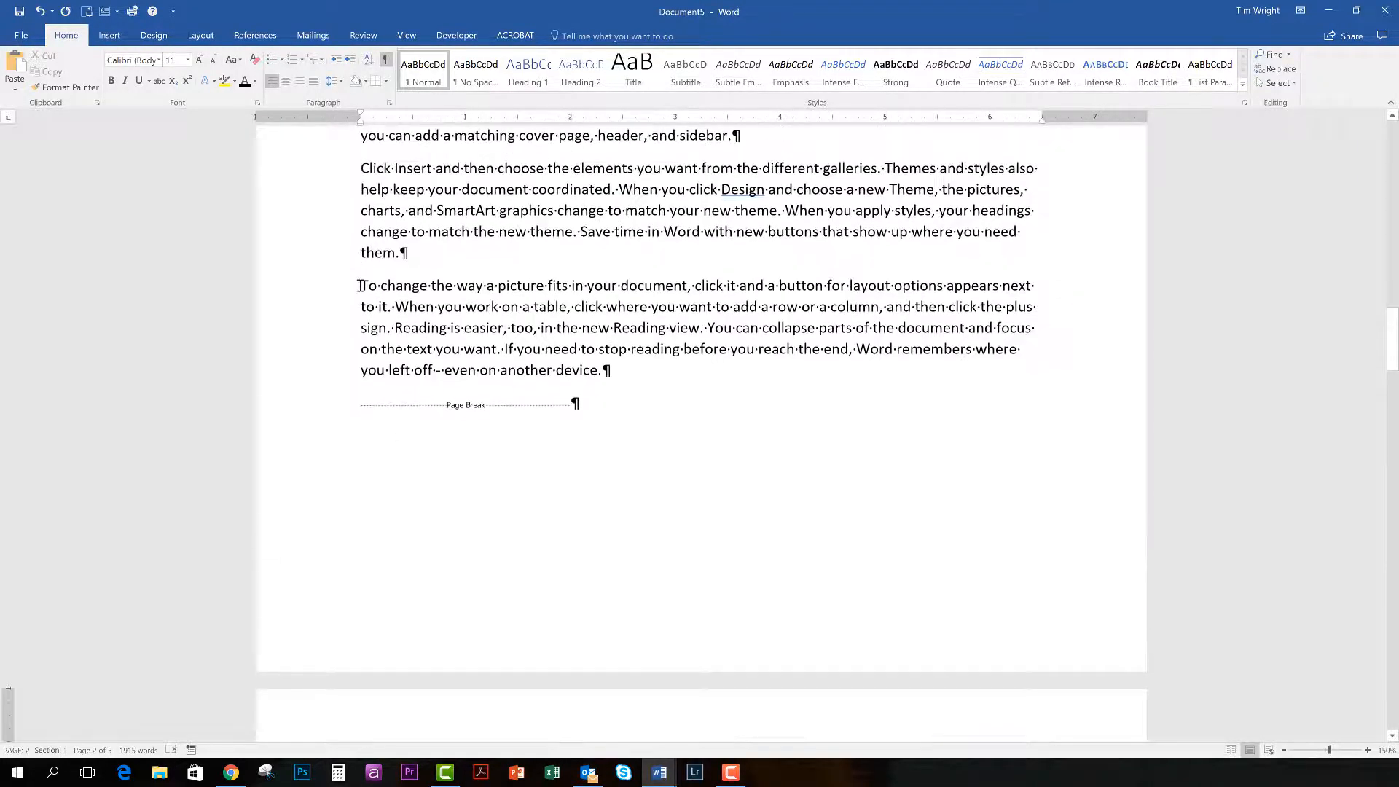
pyautogui.moveTo(362, 286); pyautogui.dragTo(603, 369)
pyautogui.press('Delete')
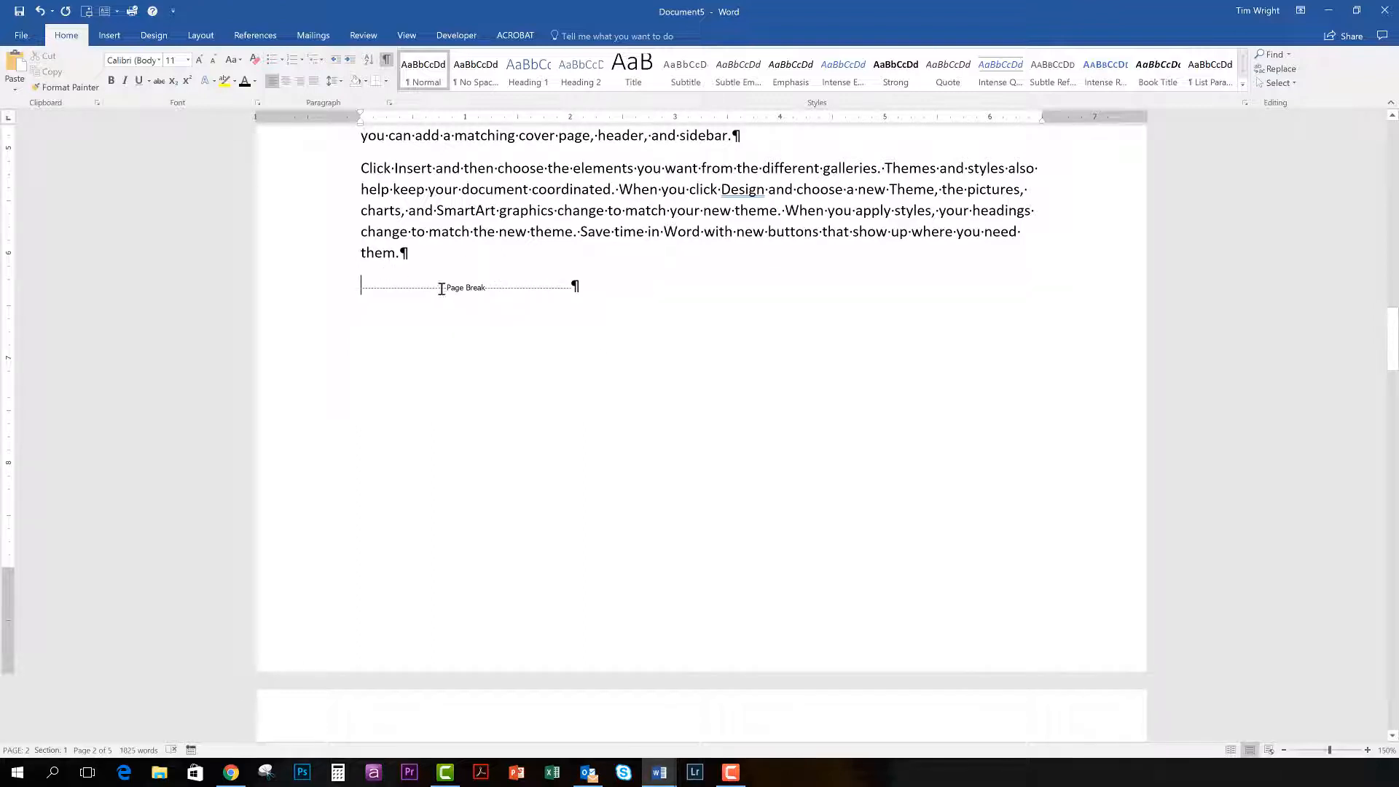
pyautogui.scroll(-5, 405, 422)
pyautogui.scroll(2, 411, 461)
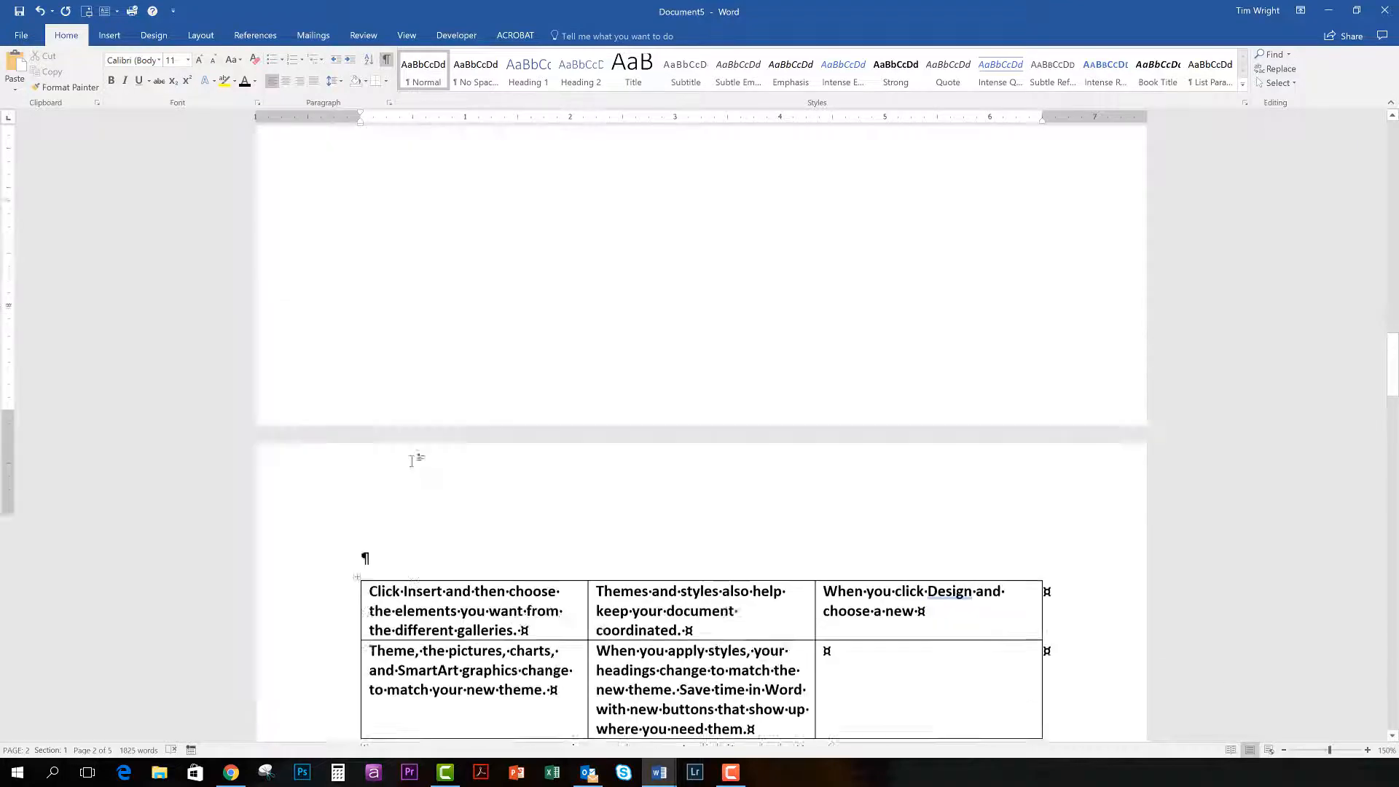
pyautogui.scroll(5, 412, 461)
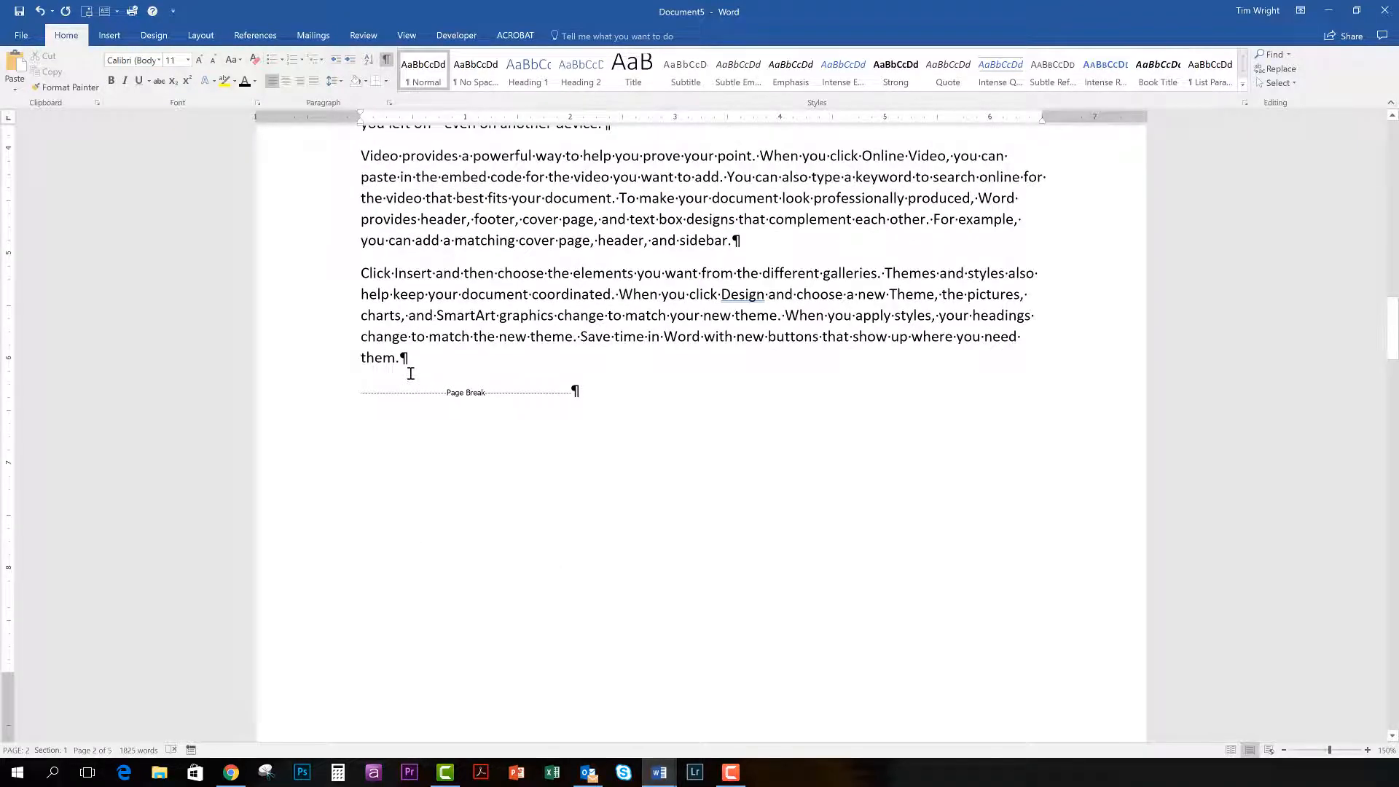
pyautogui.hotkey('ctrl', 'z')
pyautogui.scroll(-5, 471, 512)
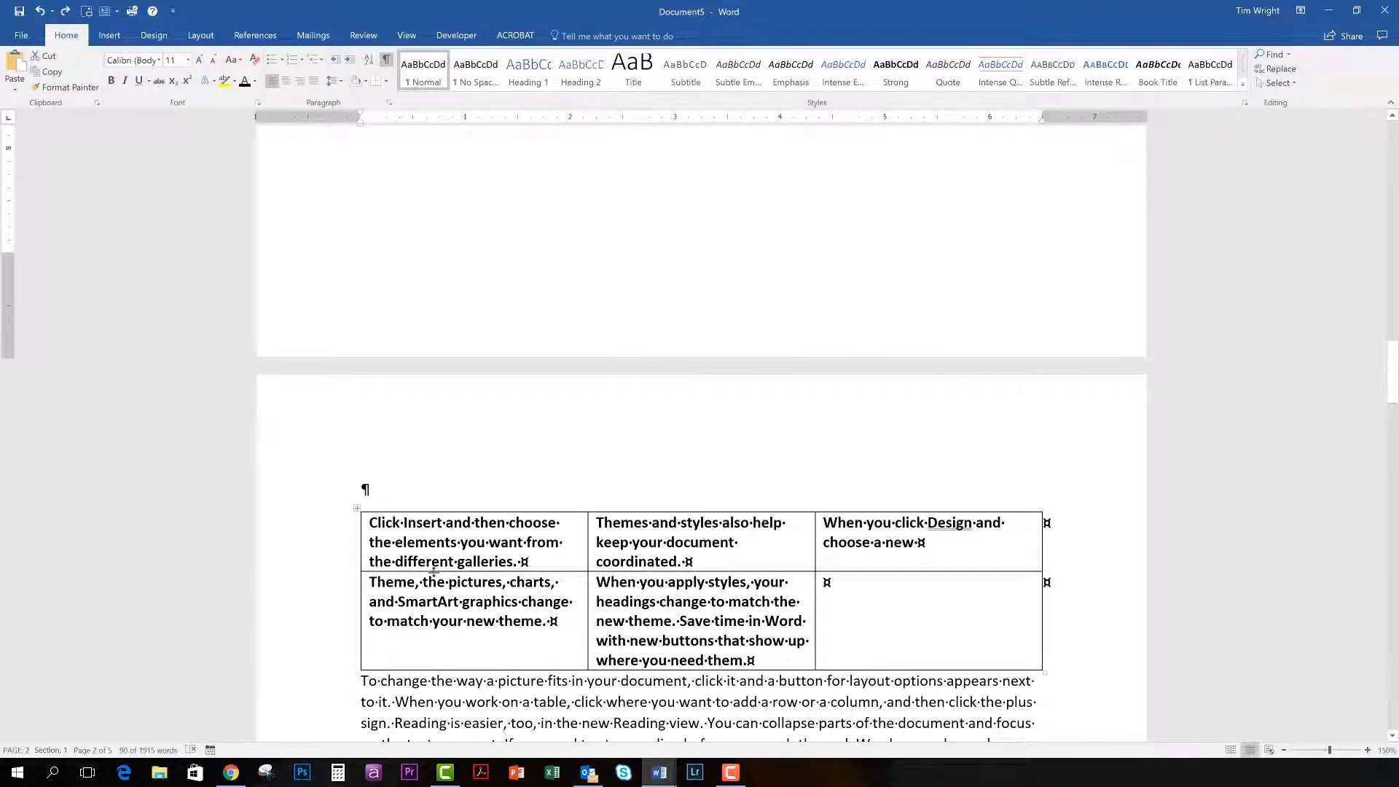
pyautogui.scroll(5, 438, 571)
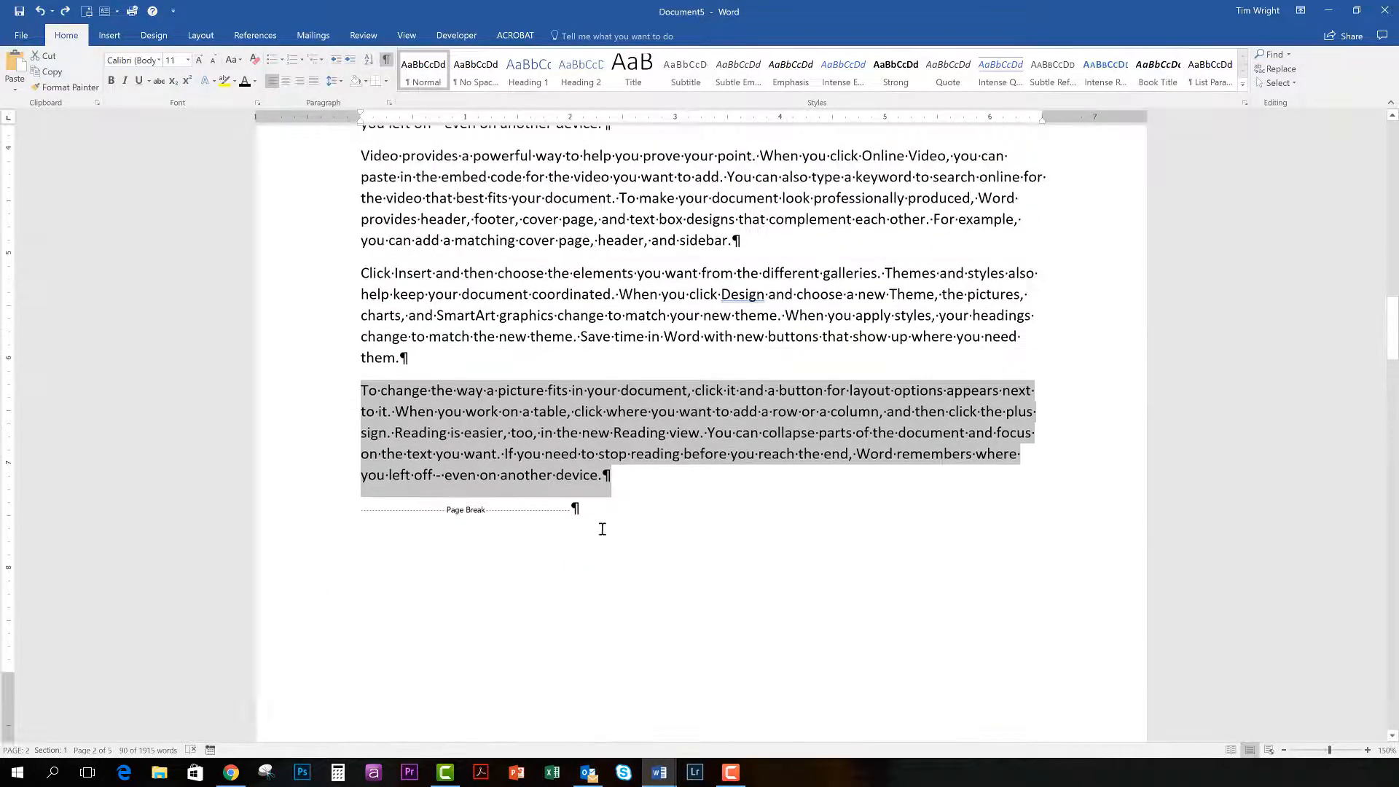
pyautogui.click(613, 505)
# Delete the two blank paragraphs at the start of page 2, above the "Video provides a powerful way" text.
pyautogui.scroll(12, 565, 523)
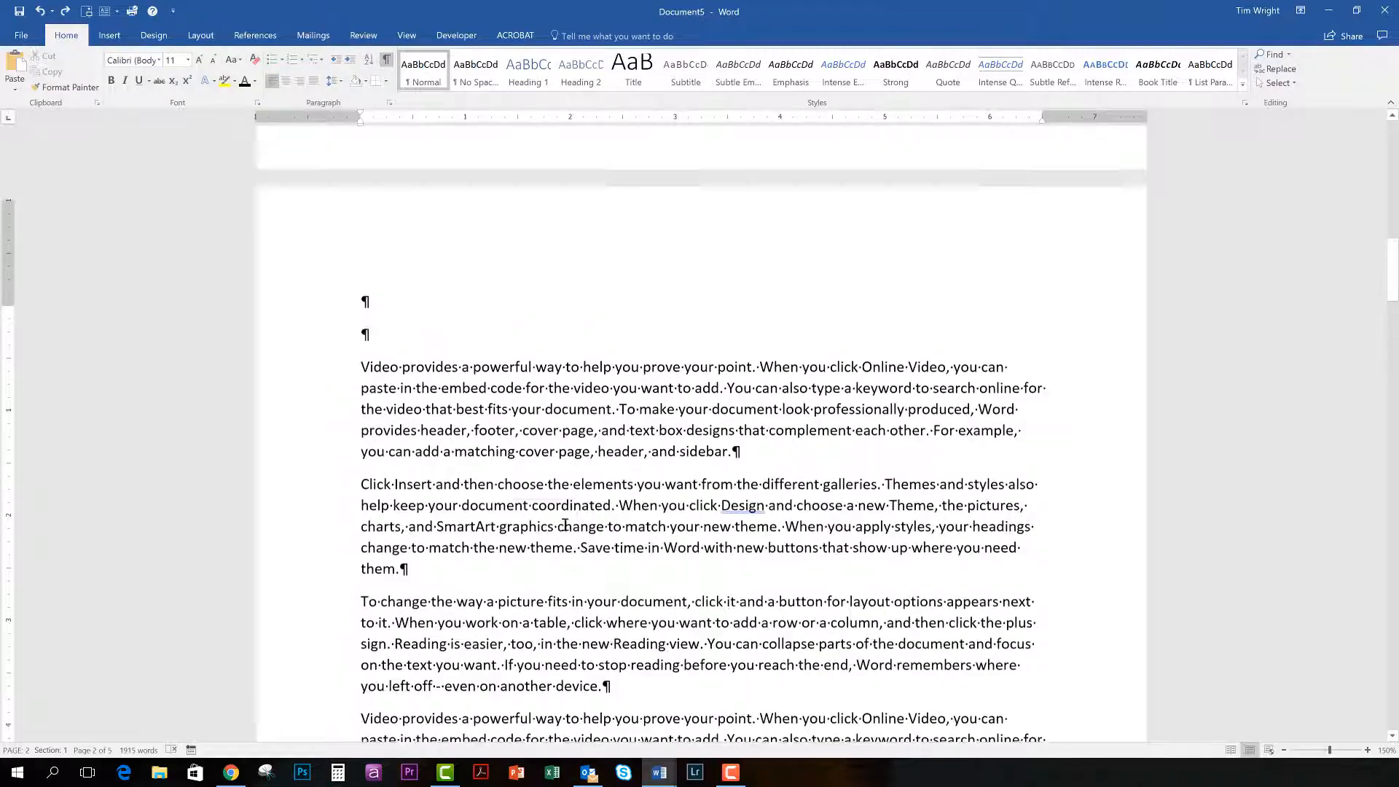
pyautogui.scroll(10, 565, 524)
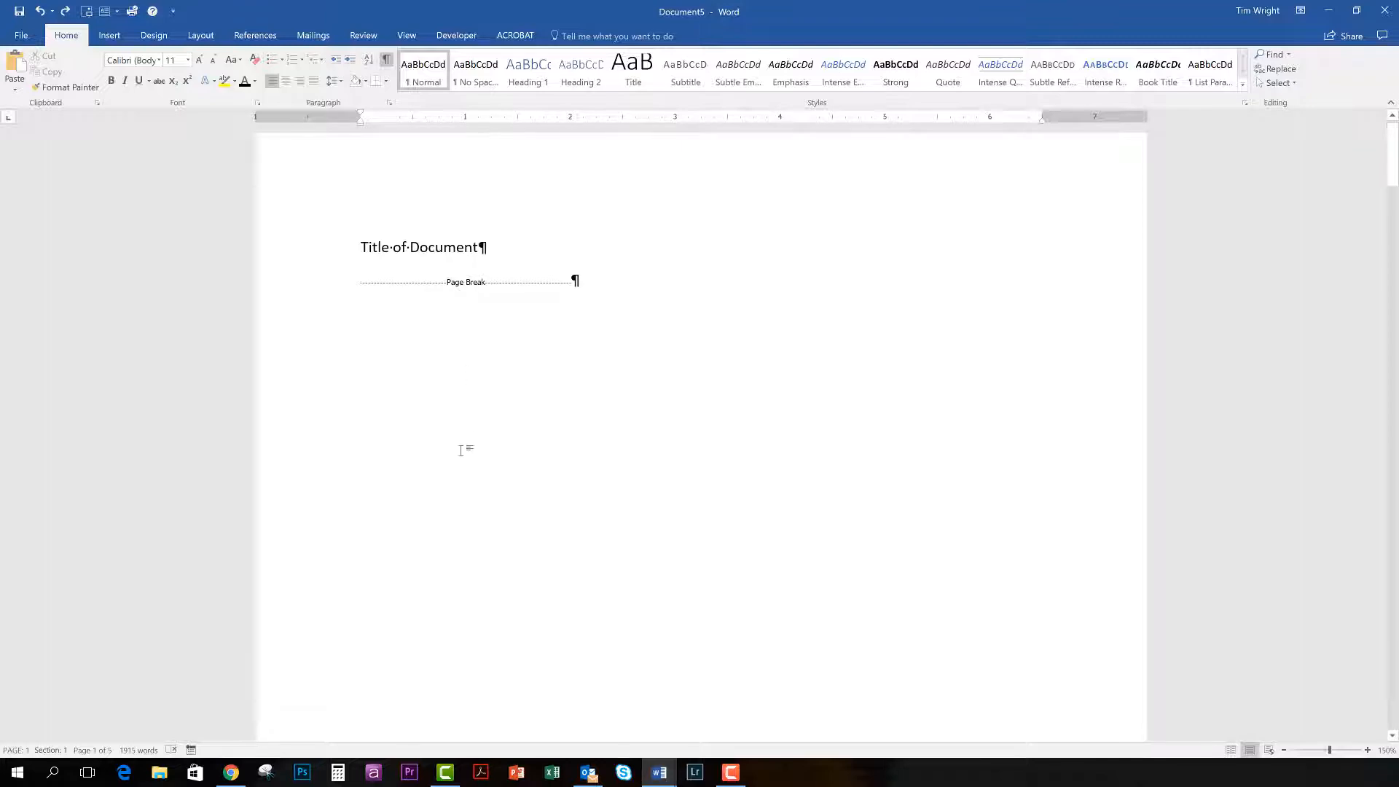
pyautogui.scroll(-6, 462, 446)
pyautogui.scroll(-3, 461, 451)
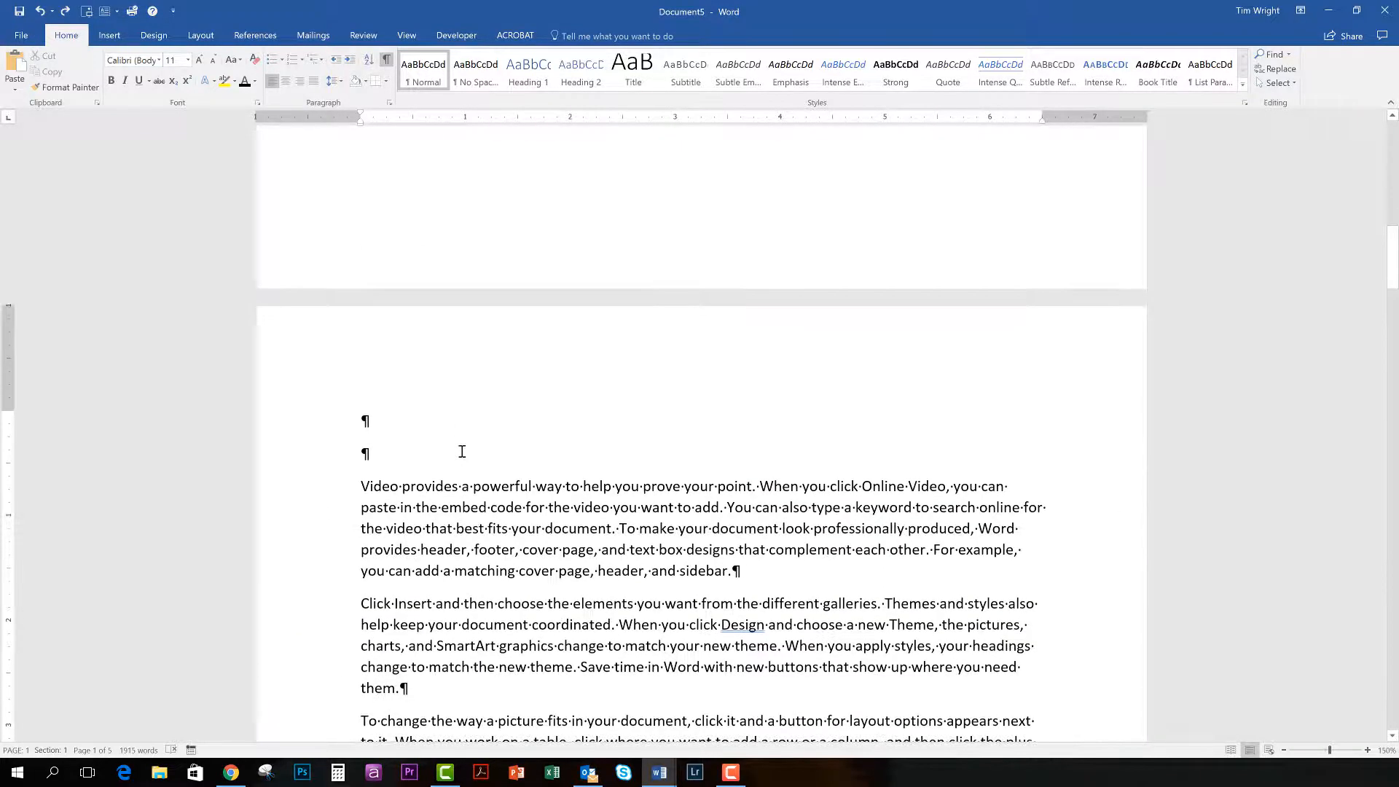
pyautogui.click(369, 454)
pyautogui.press('Delete')
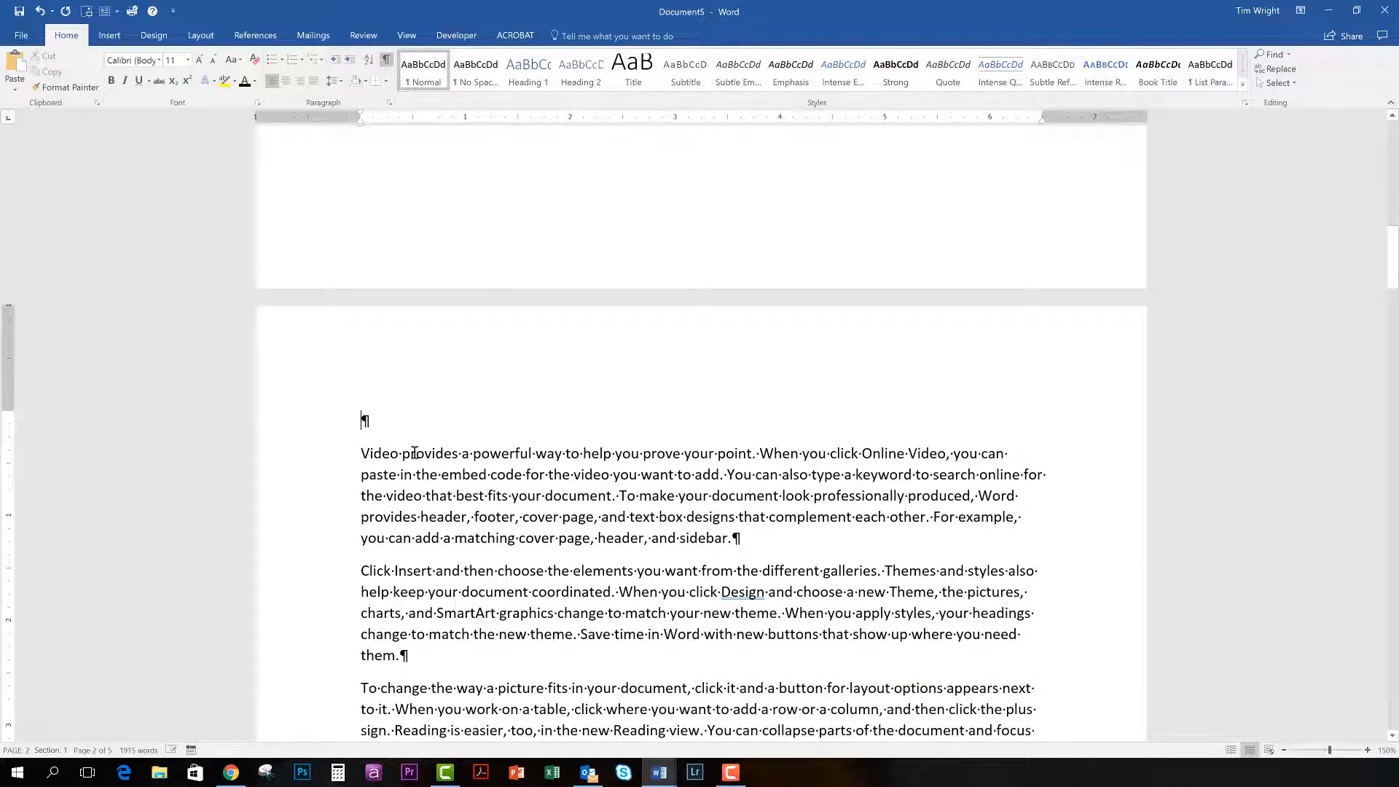
pyautogui.press('Delete')
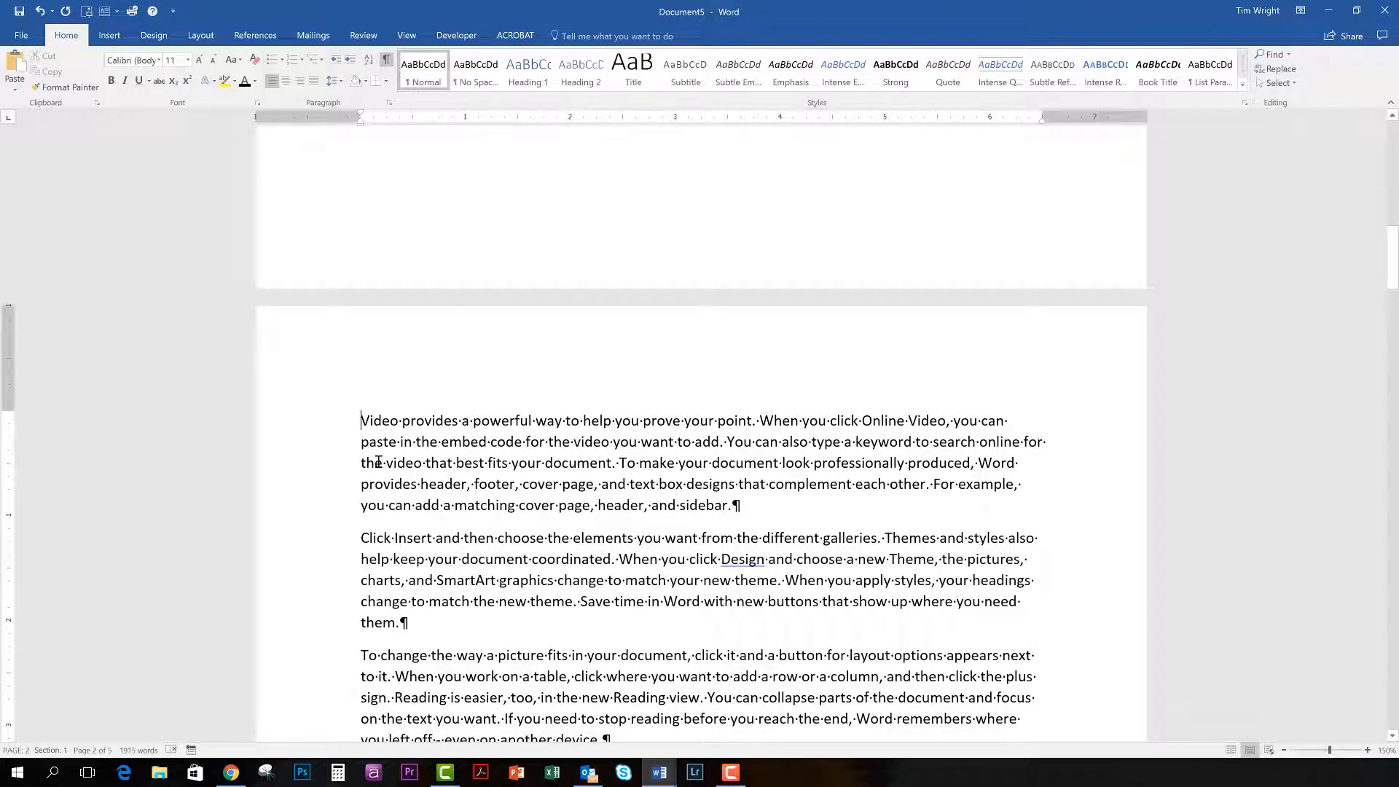
# Add a blank paragraph between the table and the "To change the way a picture fits" text that follows it.
pyautogui.scroll(-3, 471, 470)
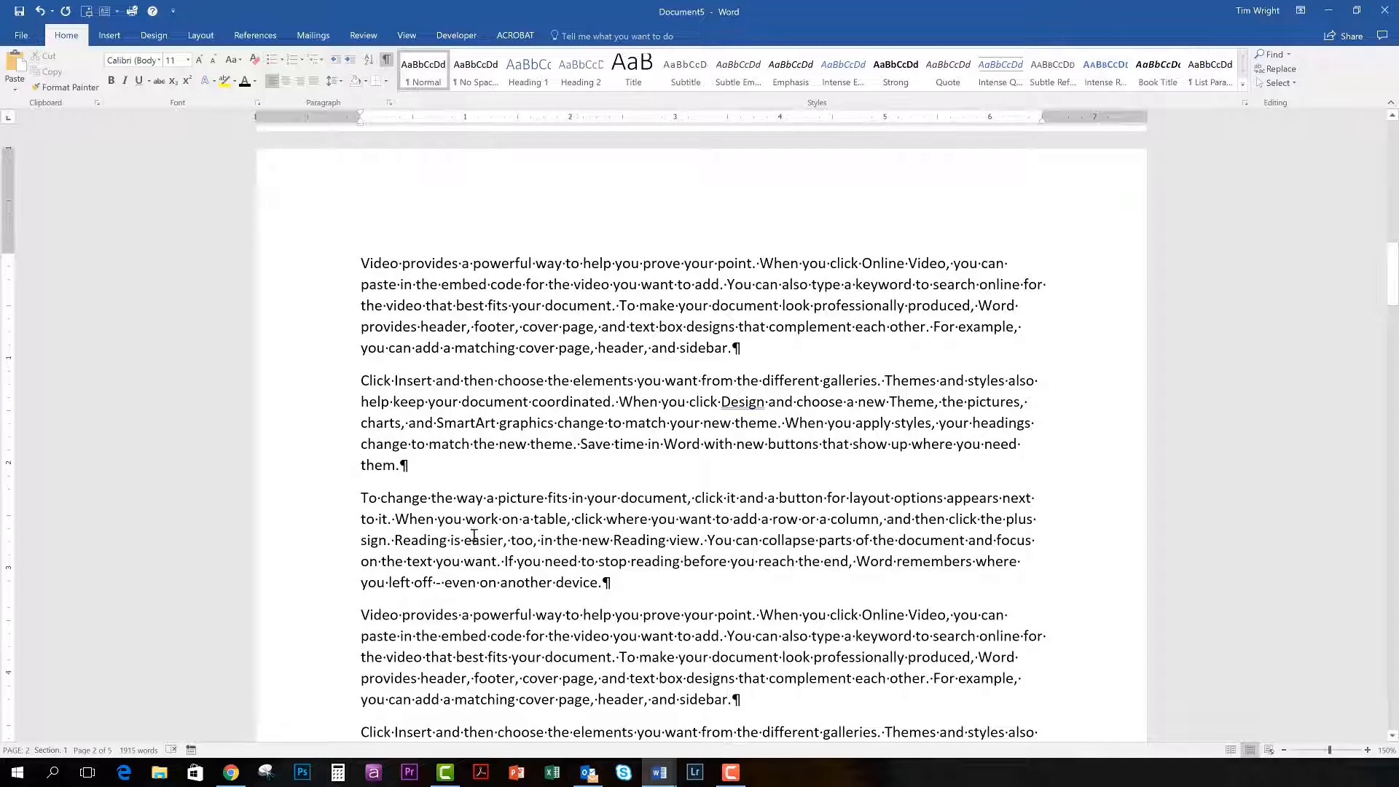
pyautogui.scroll(15, 474, 534)
pyautogui.scroll(-15, 474, 535)
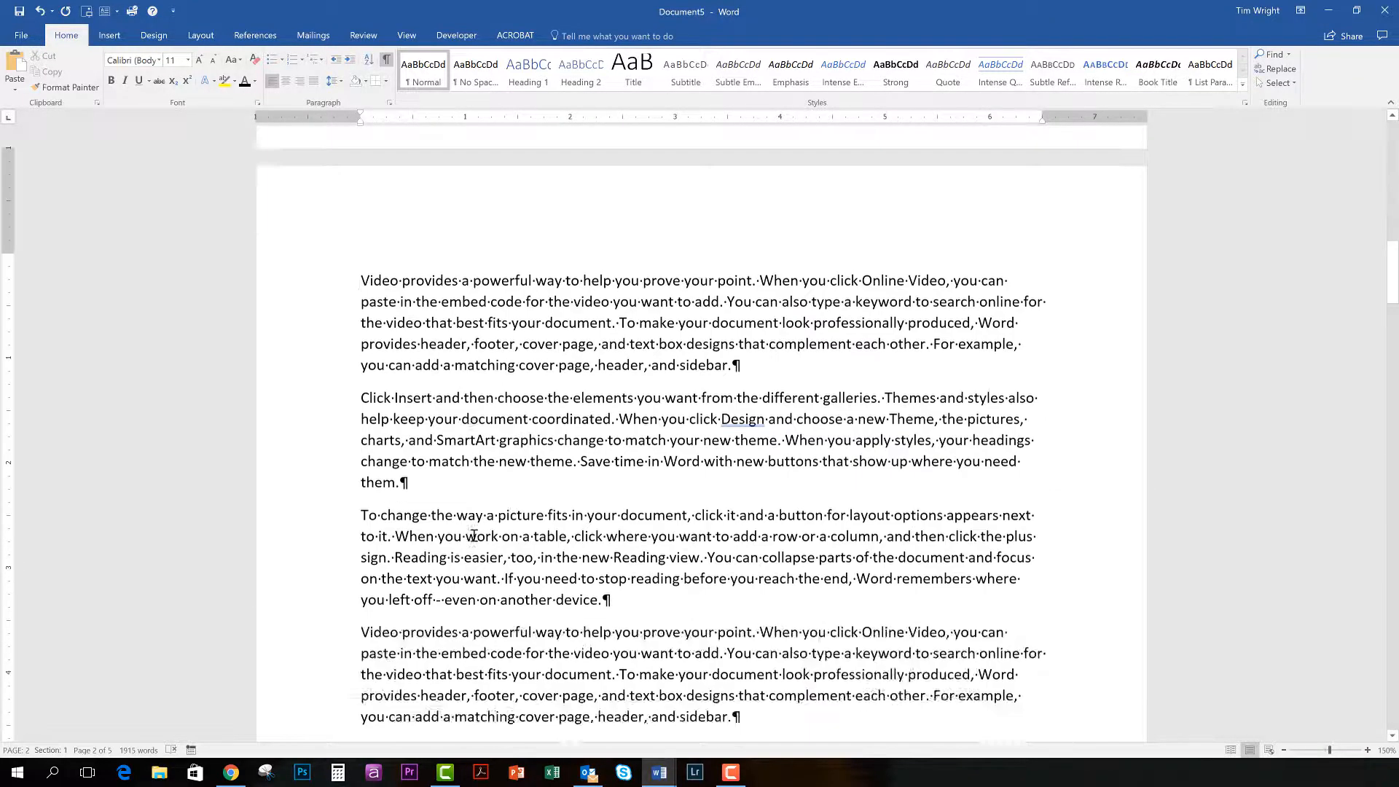
pyautogui.scroll(-5, 474, 536)
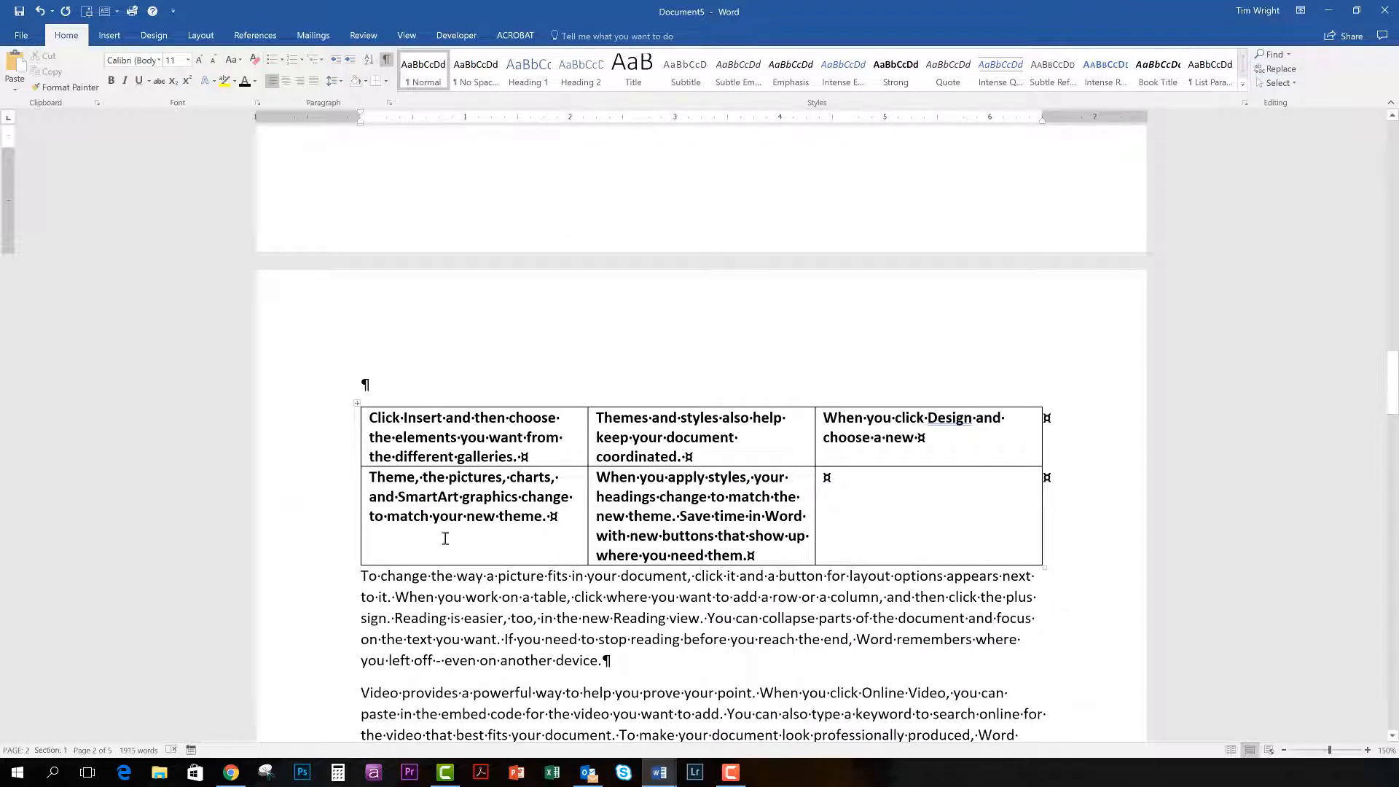
pyautogui.click(364, 577)
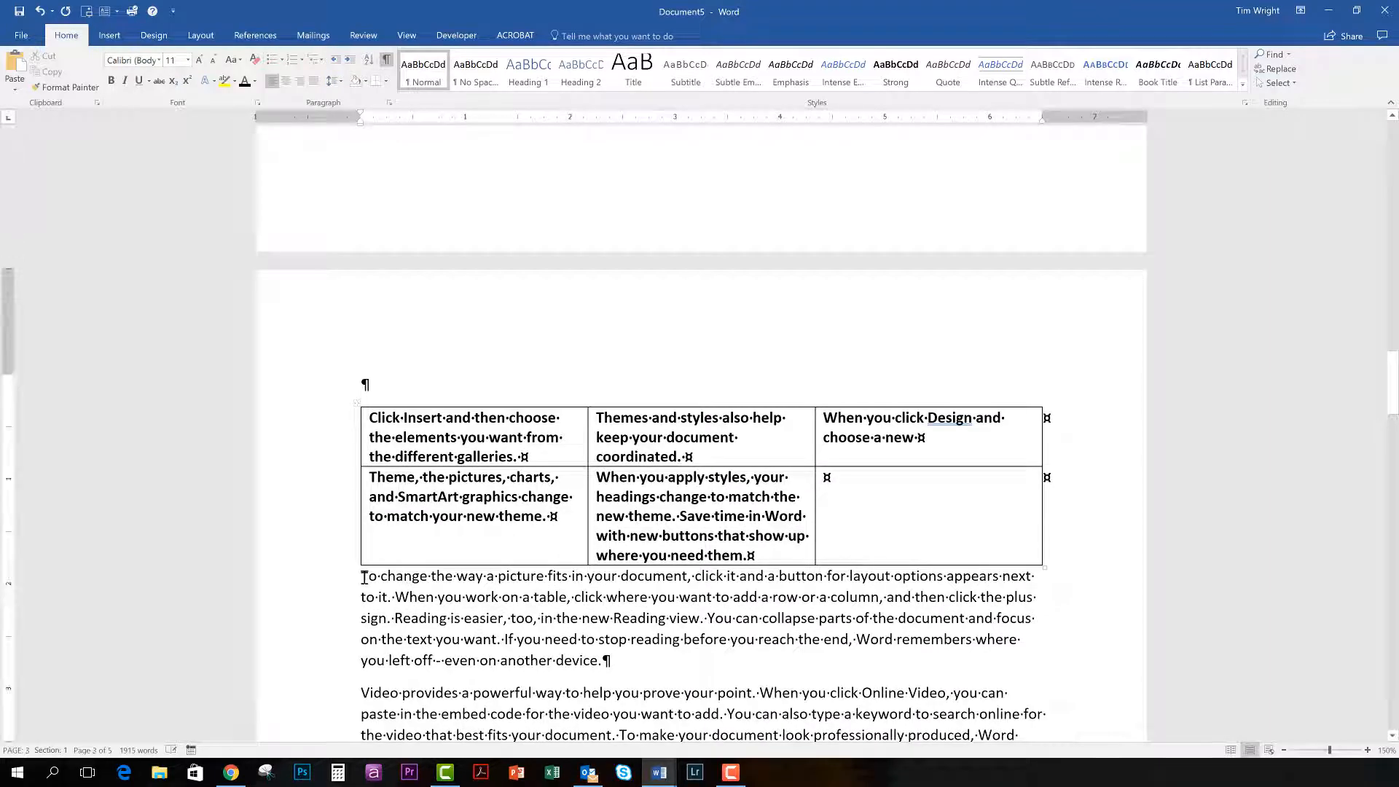
pyautogui.press('Return')
# Replace the page break above the table with a Next Page section break.
pyautogui.scroll(8, 372, 574)
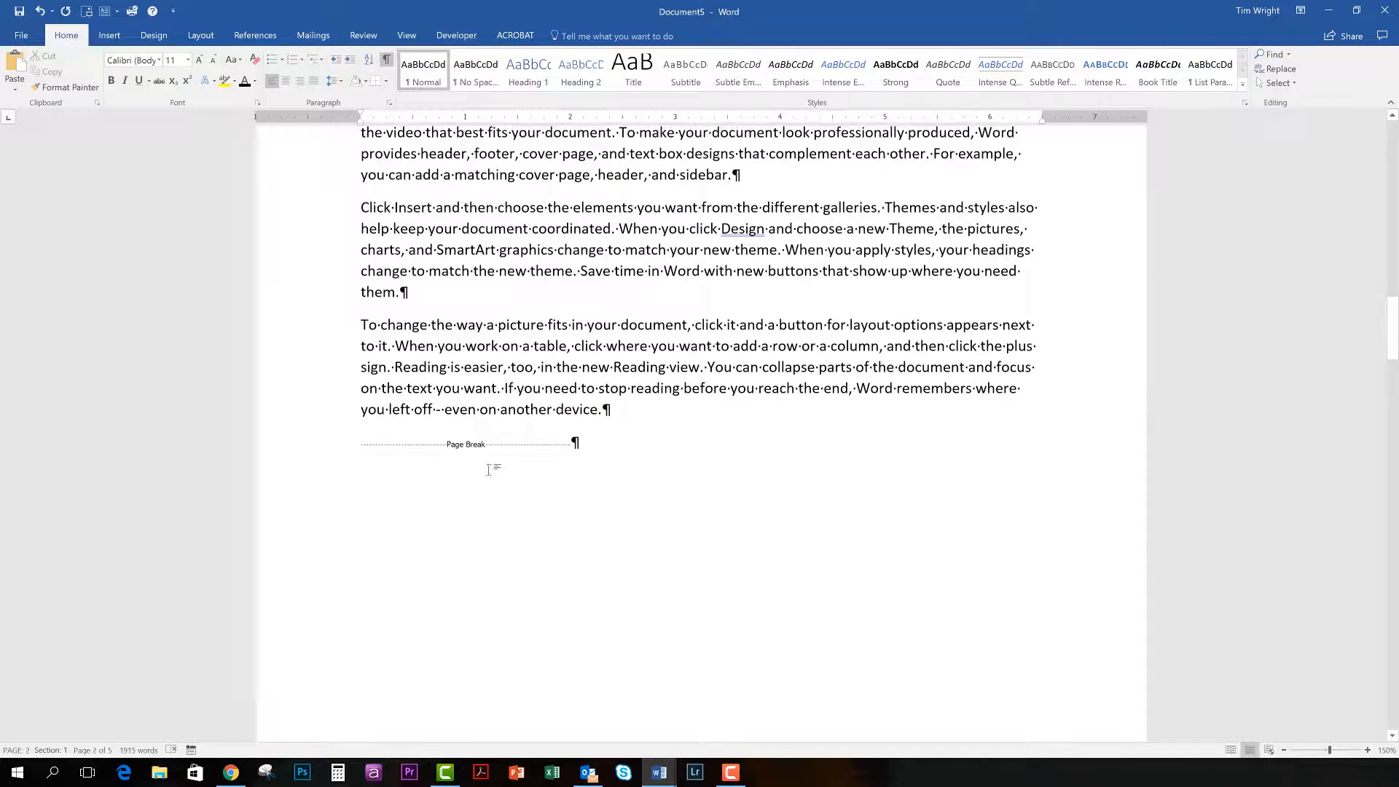
pyautogui.click(494, 447)
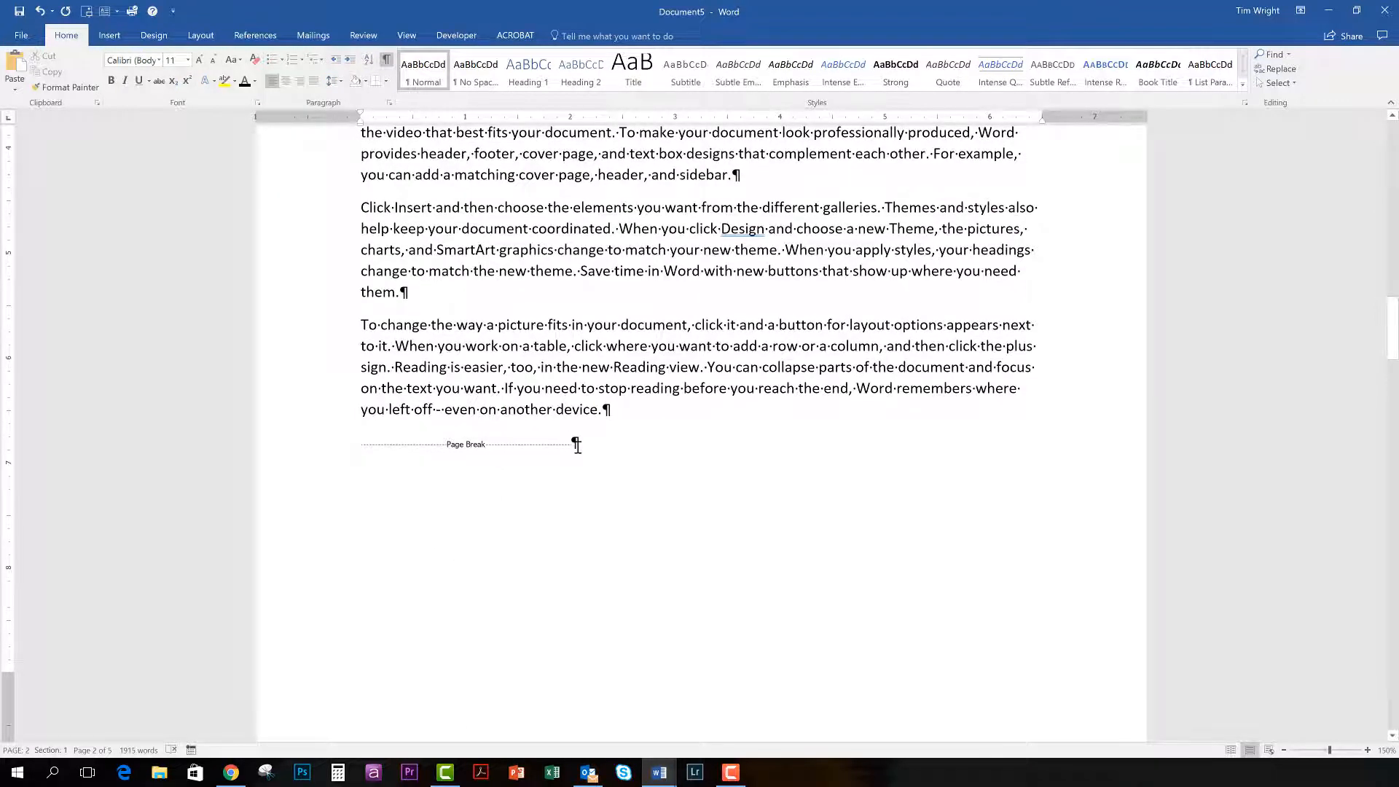
pyautogui.press('BackSpace')
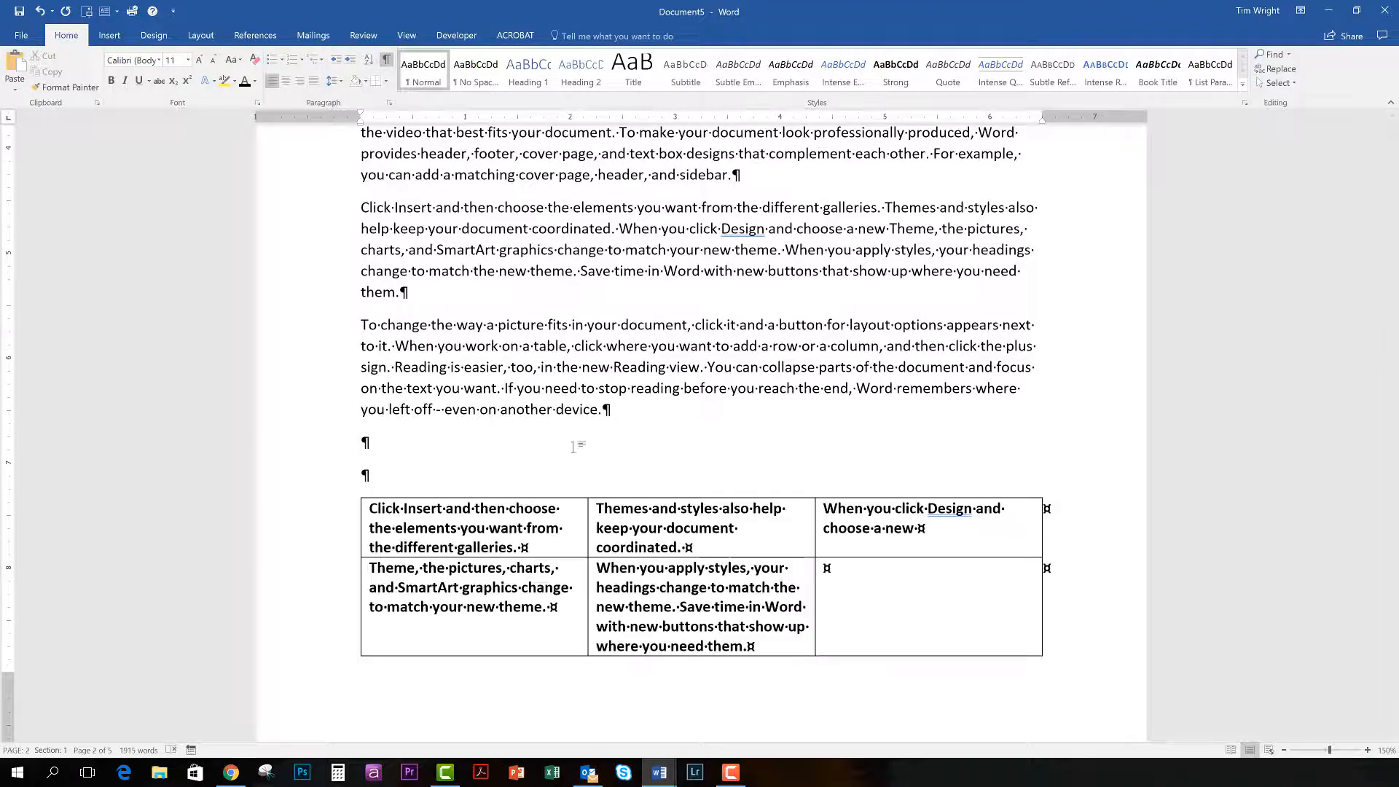
pyautogui.click(201, 36)
pyautogui.click(188, 56)
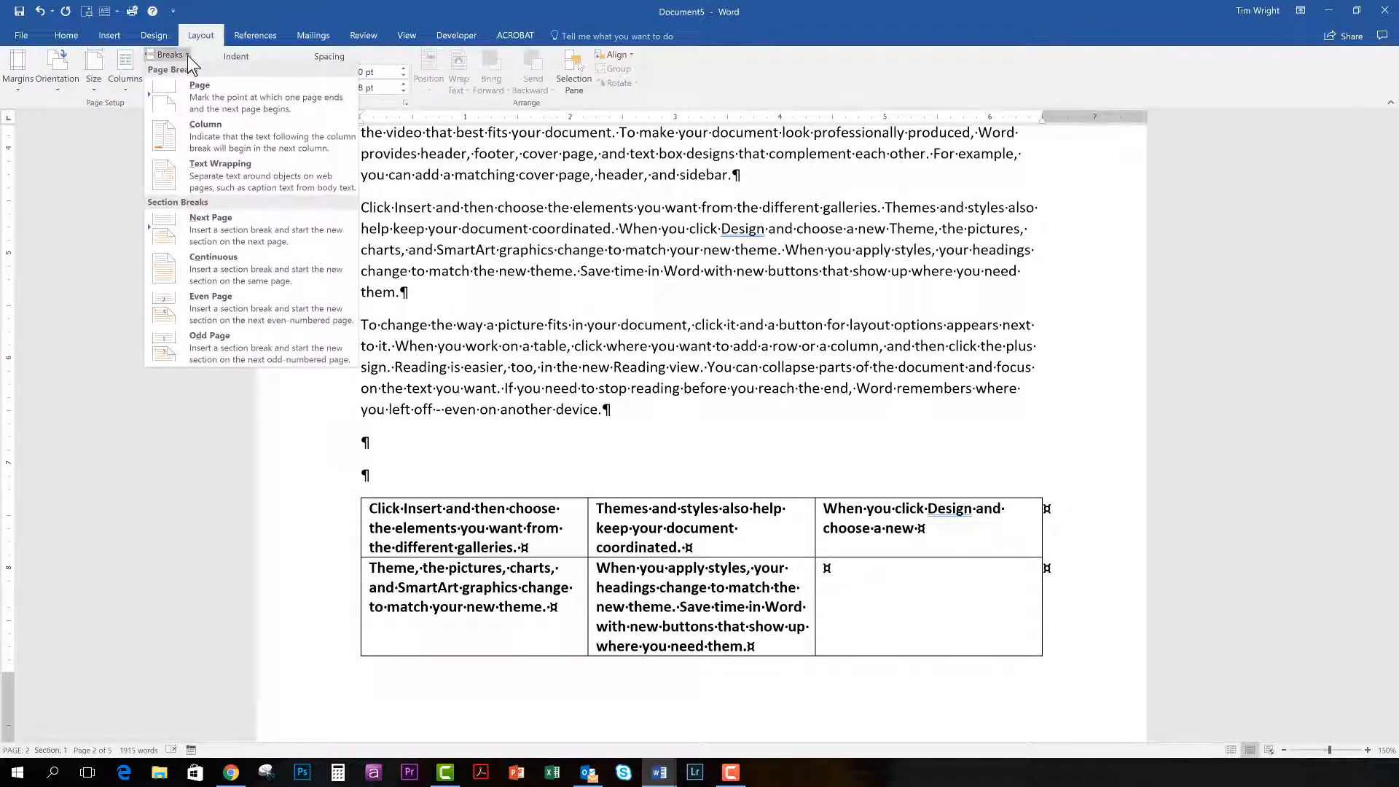
pyautogui.click(219, 223)
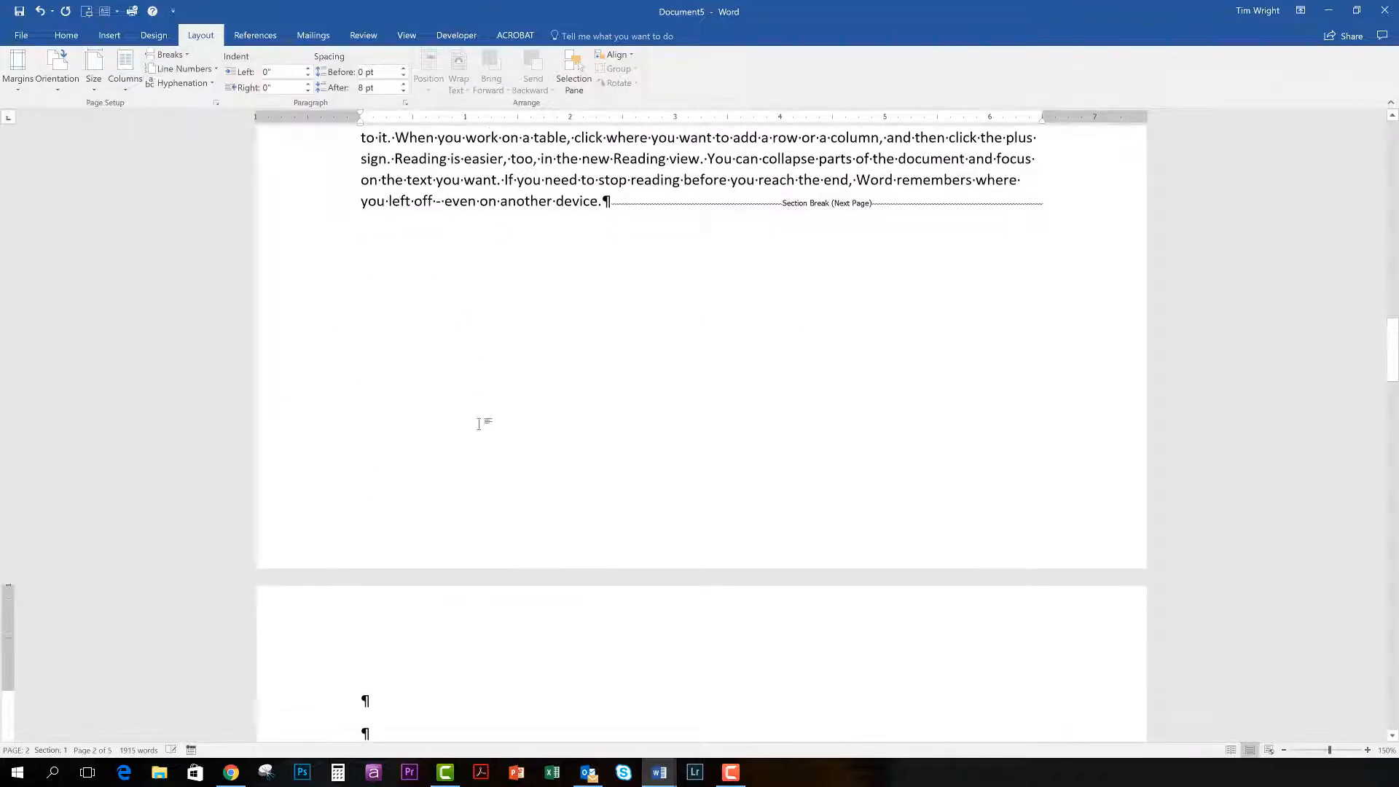
# Delete the two blank paragraphs above the table and move the preceding section break onto its own line after "even on another device.".
pyautogui.scroll(-3, 675, 369)
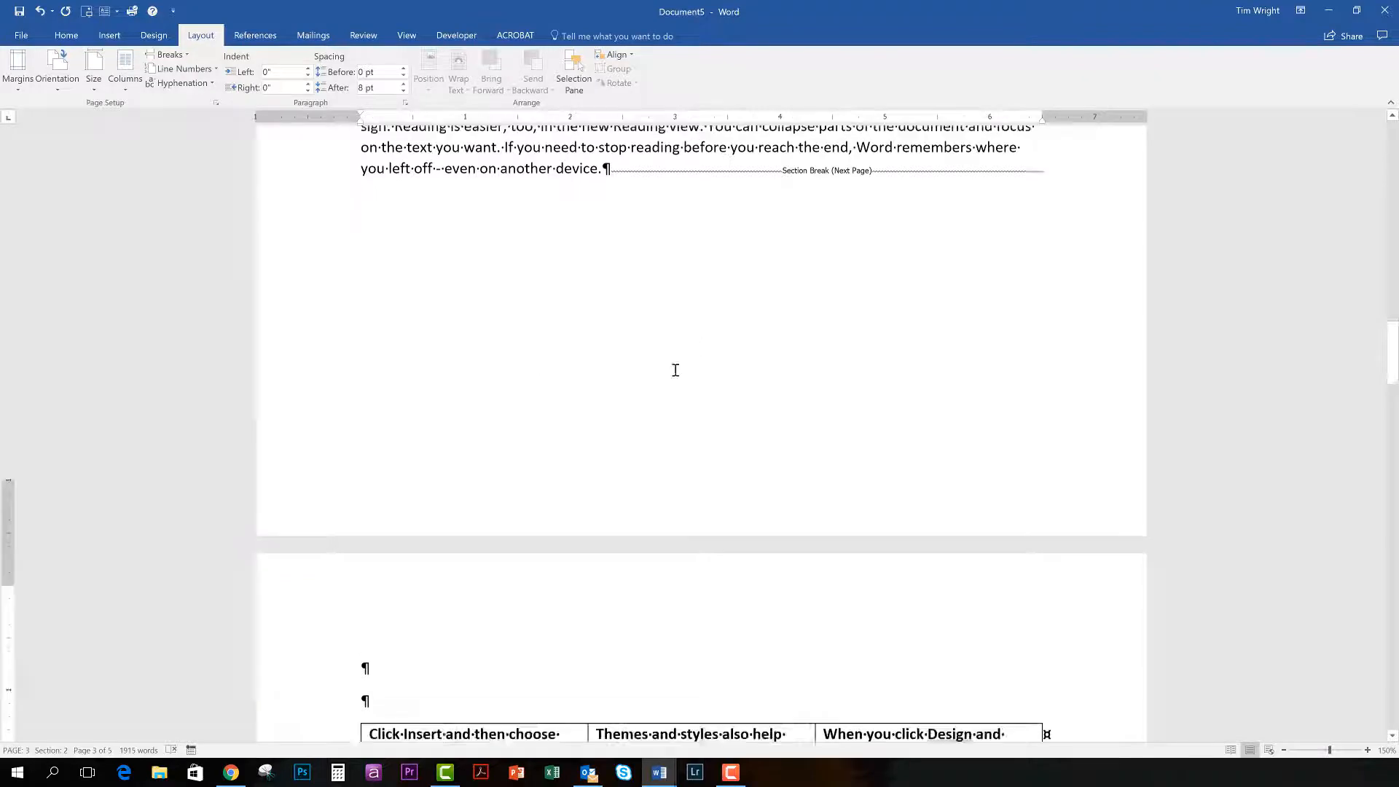
pyautogui.press('Delete')
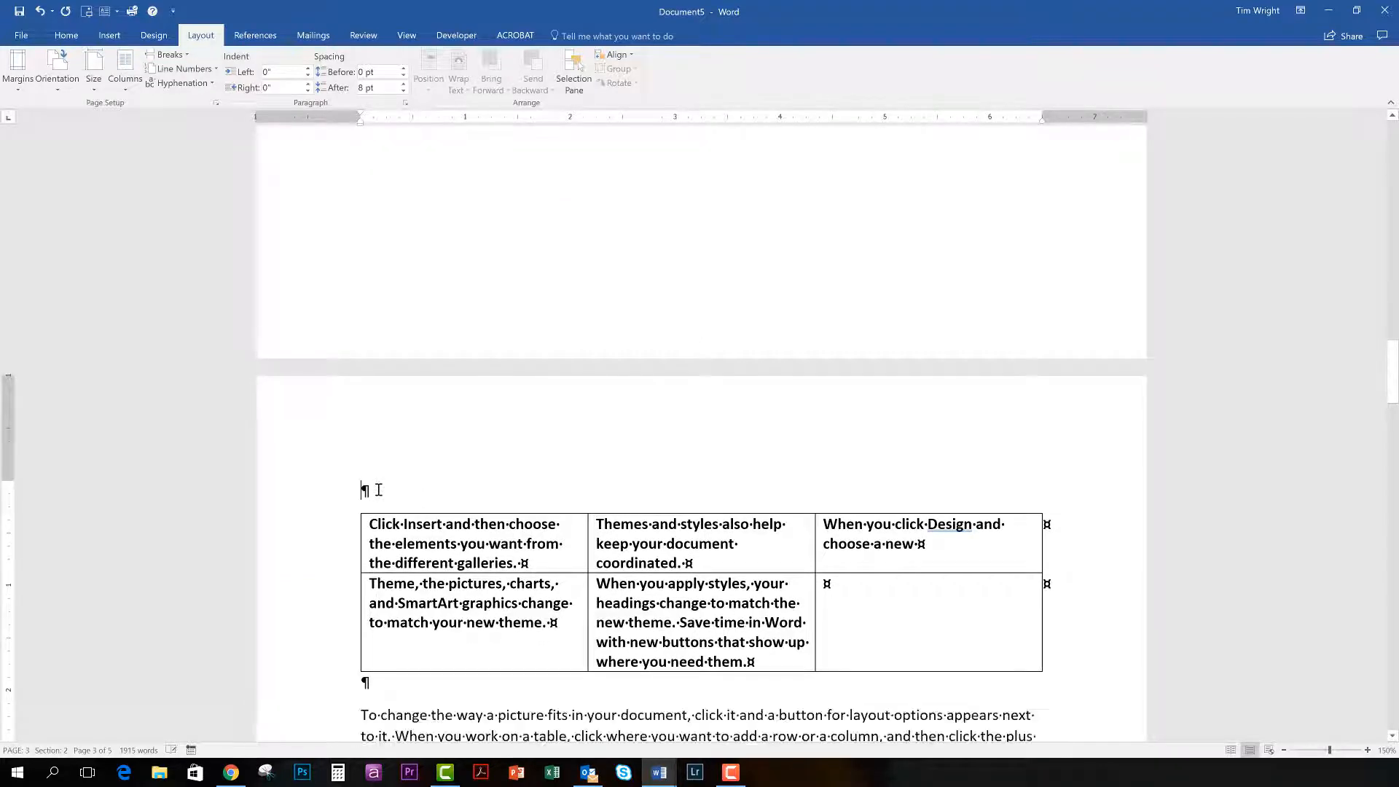
pyautogui.press('Delete')
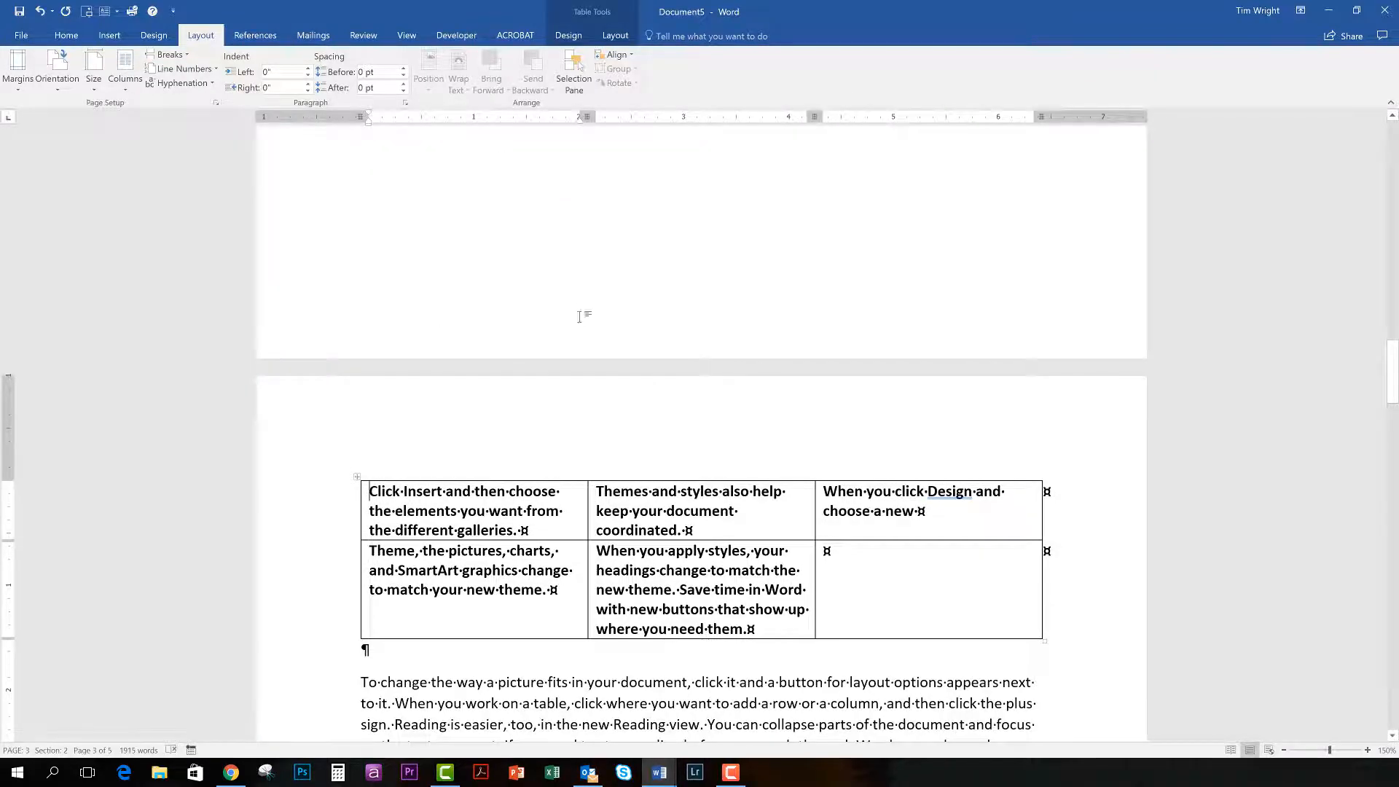
pyautogui.scroll(3, 698, 213)
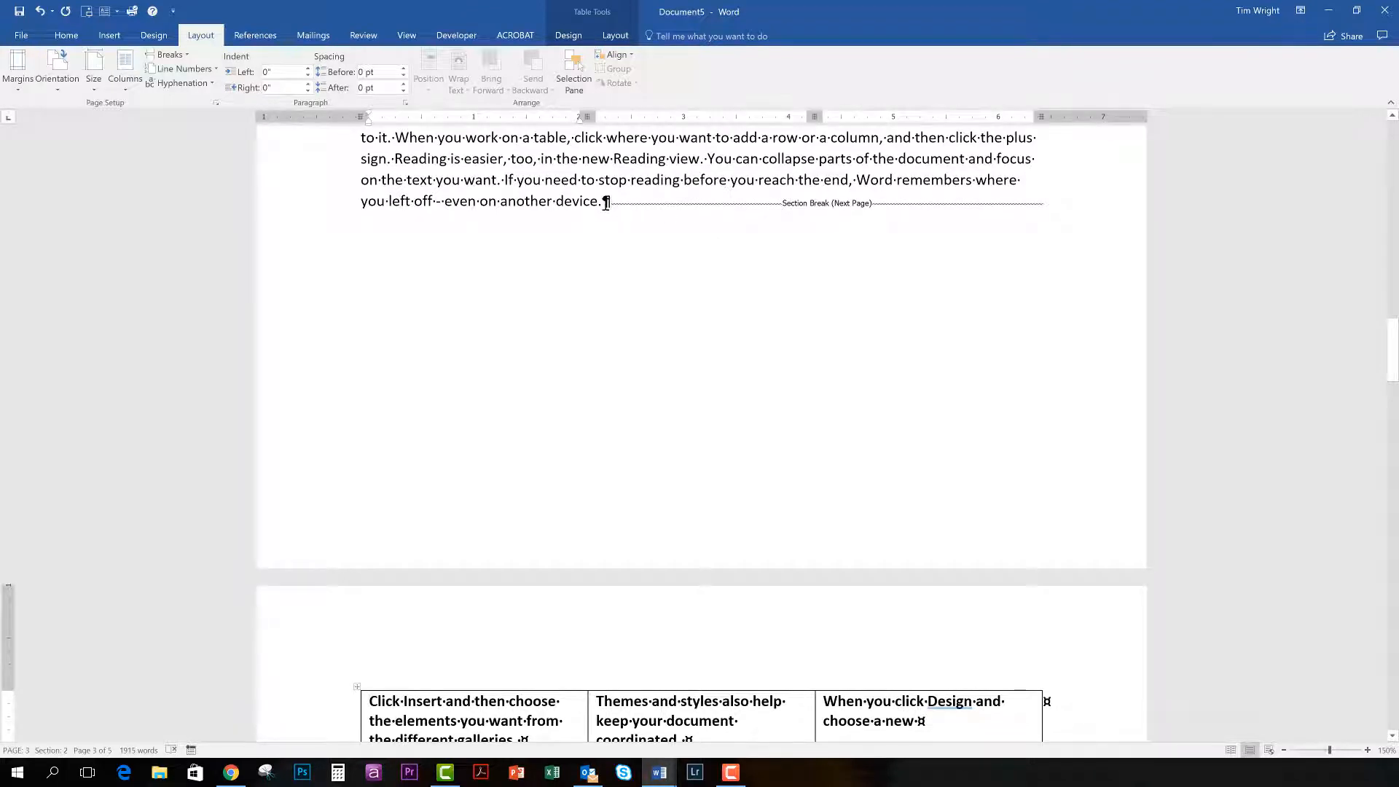
pyautogui.click(606, 202)
pyautogui.press('Return')
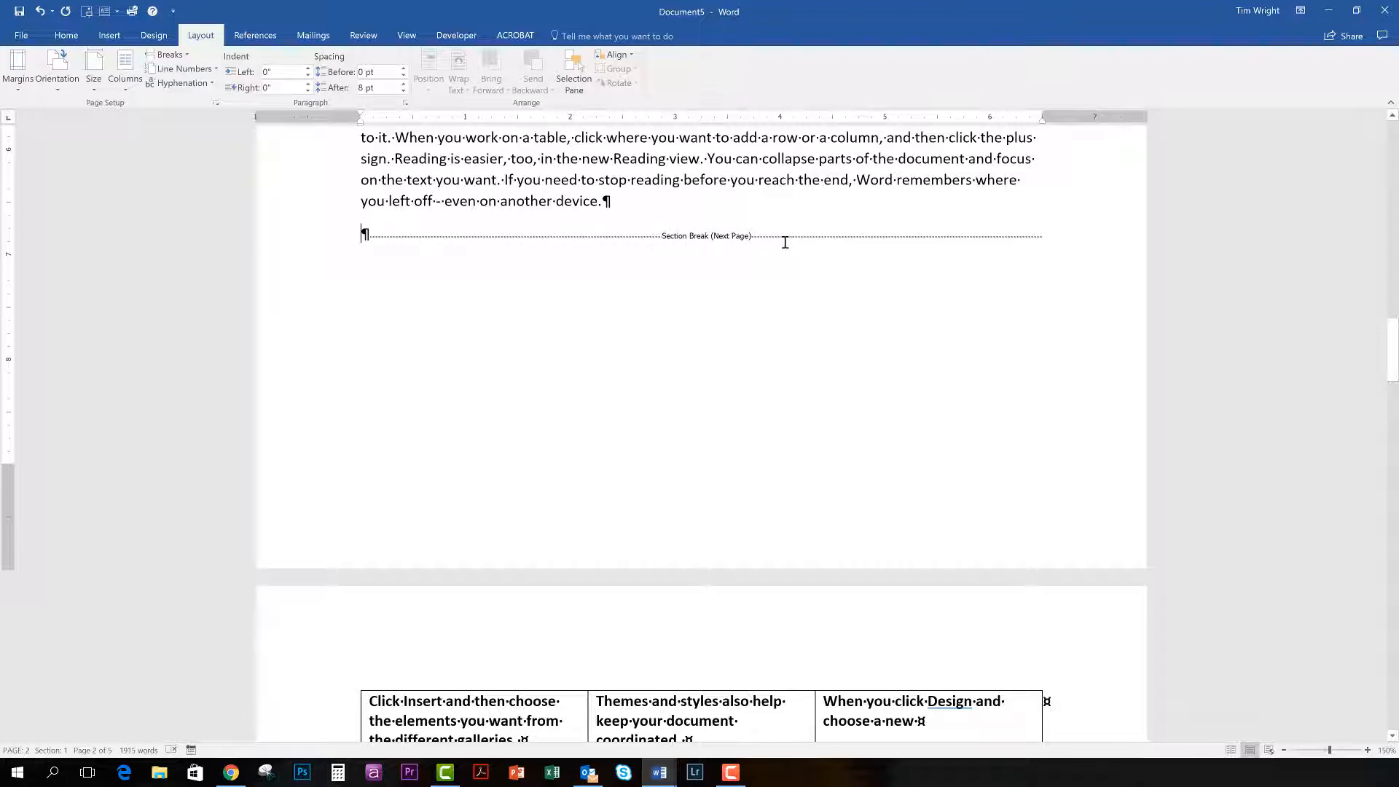
# Add another blank paragraph below the table and insert a Next Page section break before the text that follows.
pyautogui.scroll(-5, 466, 509)
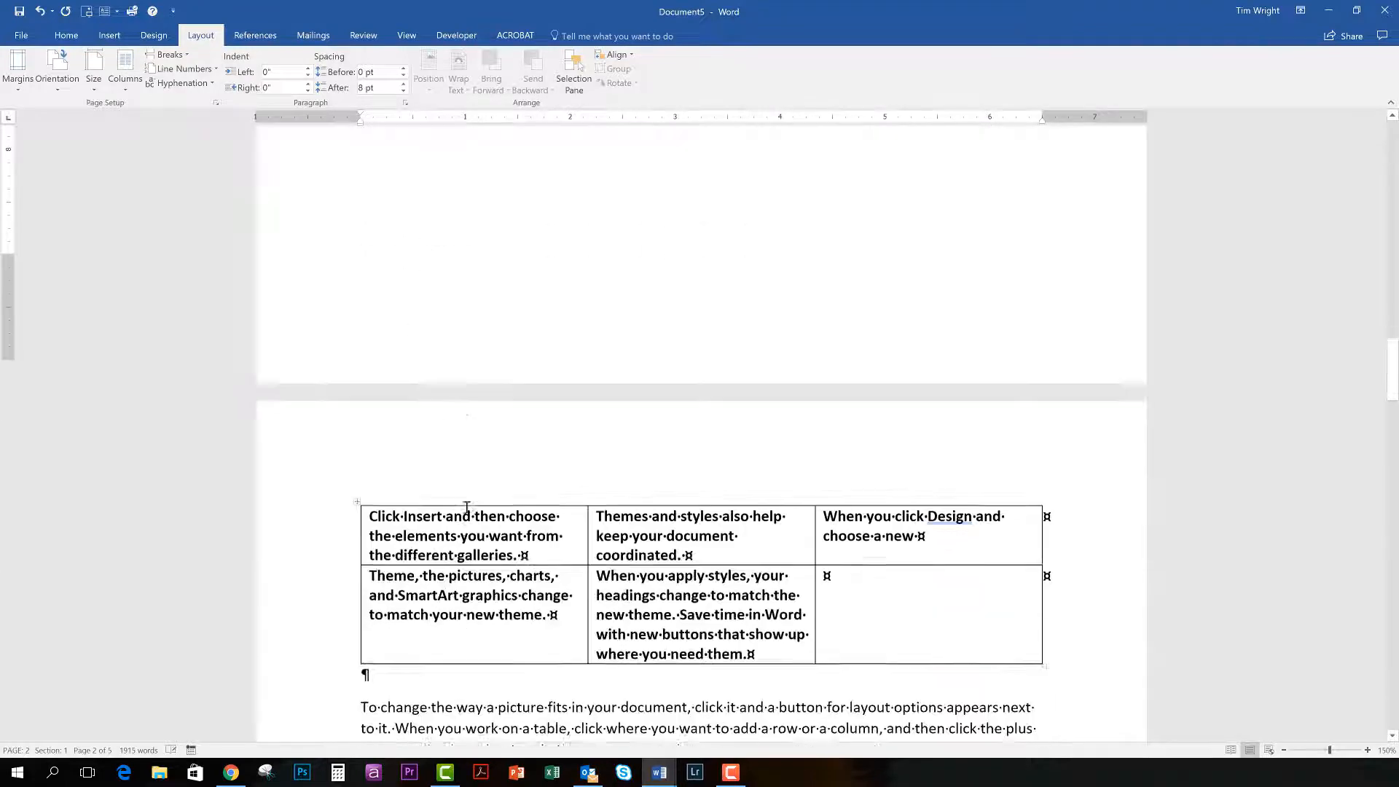
pyautogui.click(383, 499)
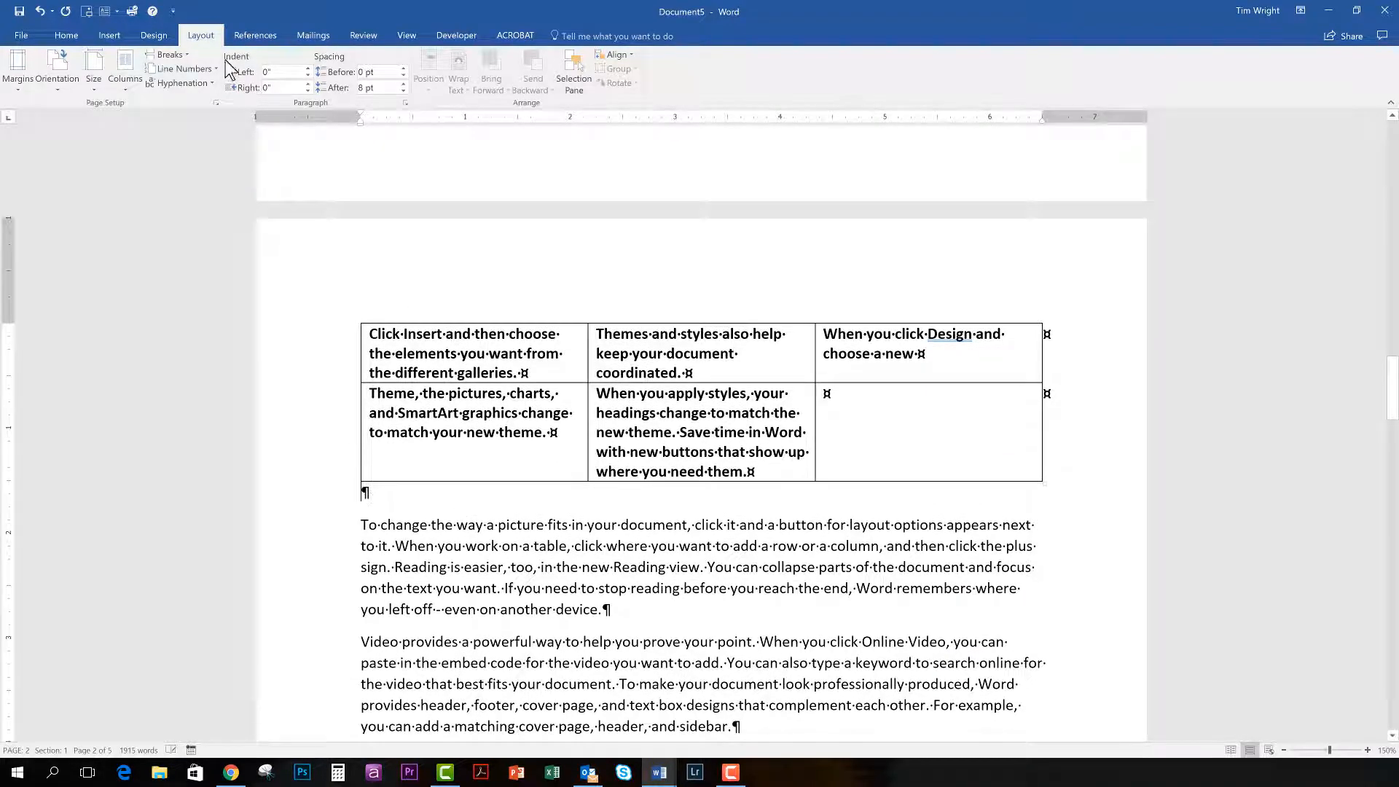
pyautogui.press('Return')
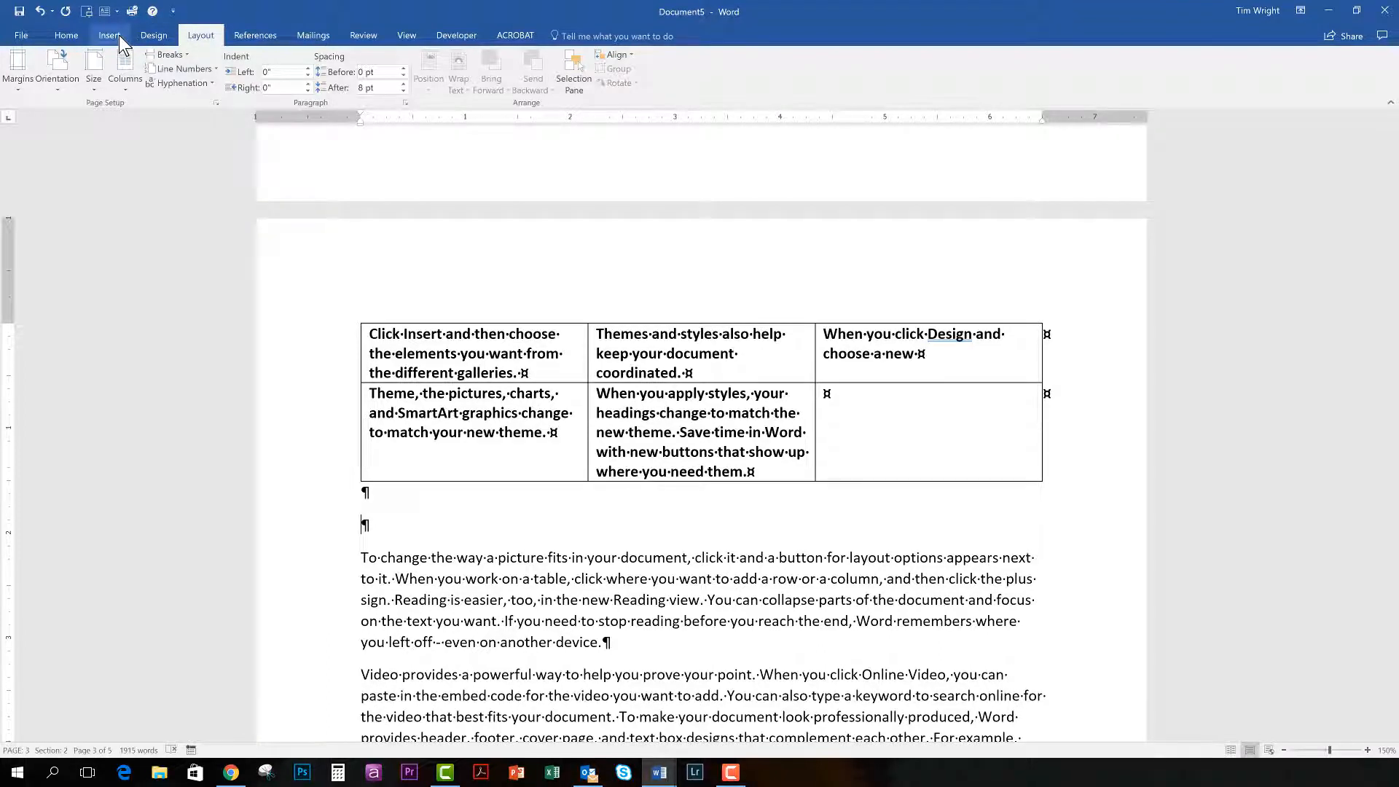
pyautogui.click(175, 59)
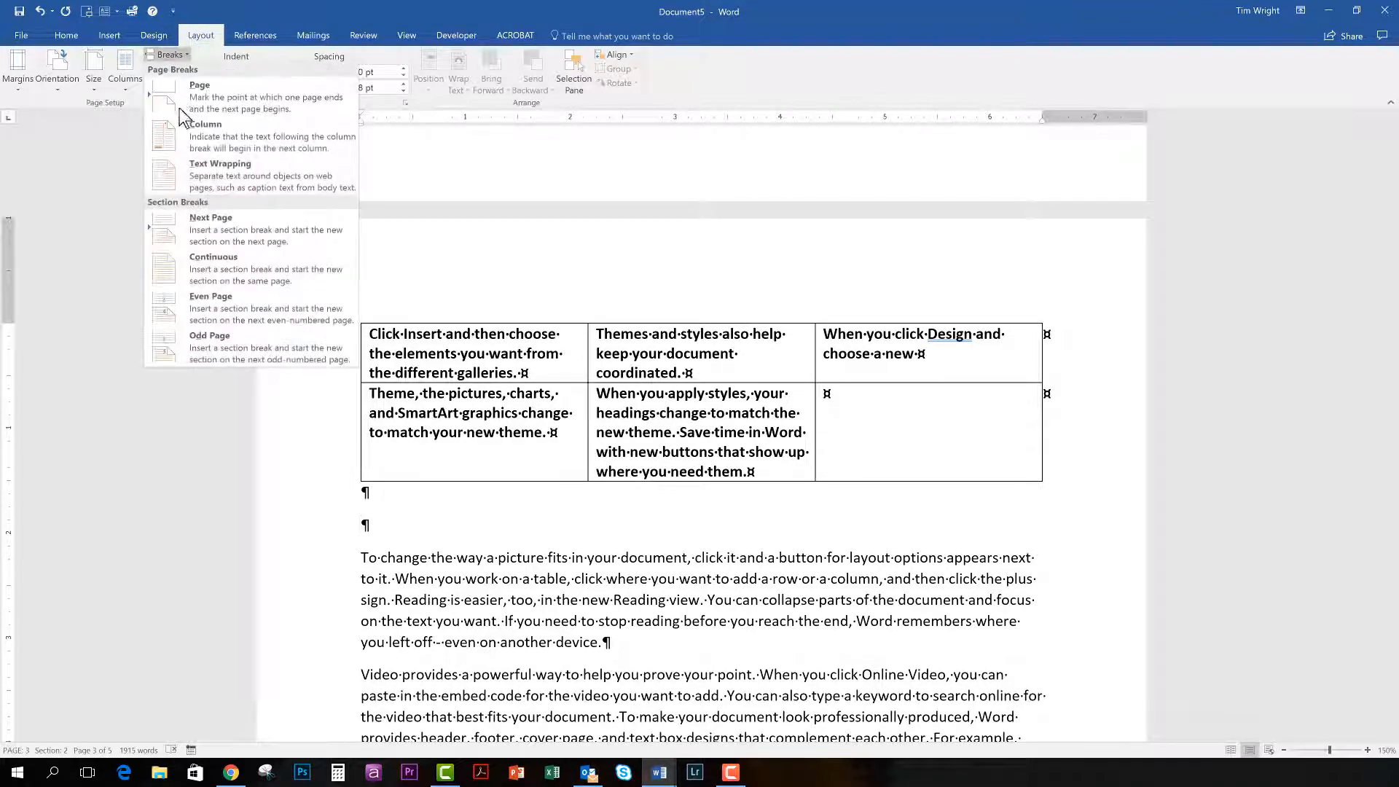
pyautogui.click(210, 231)
# Examine the section breaks before and after the table, and place the cursor in the table's first cell.
pyautogui.scroll(3, 403, 484)
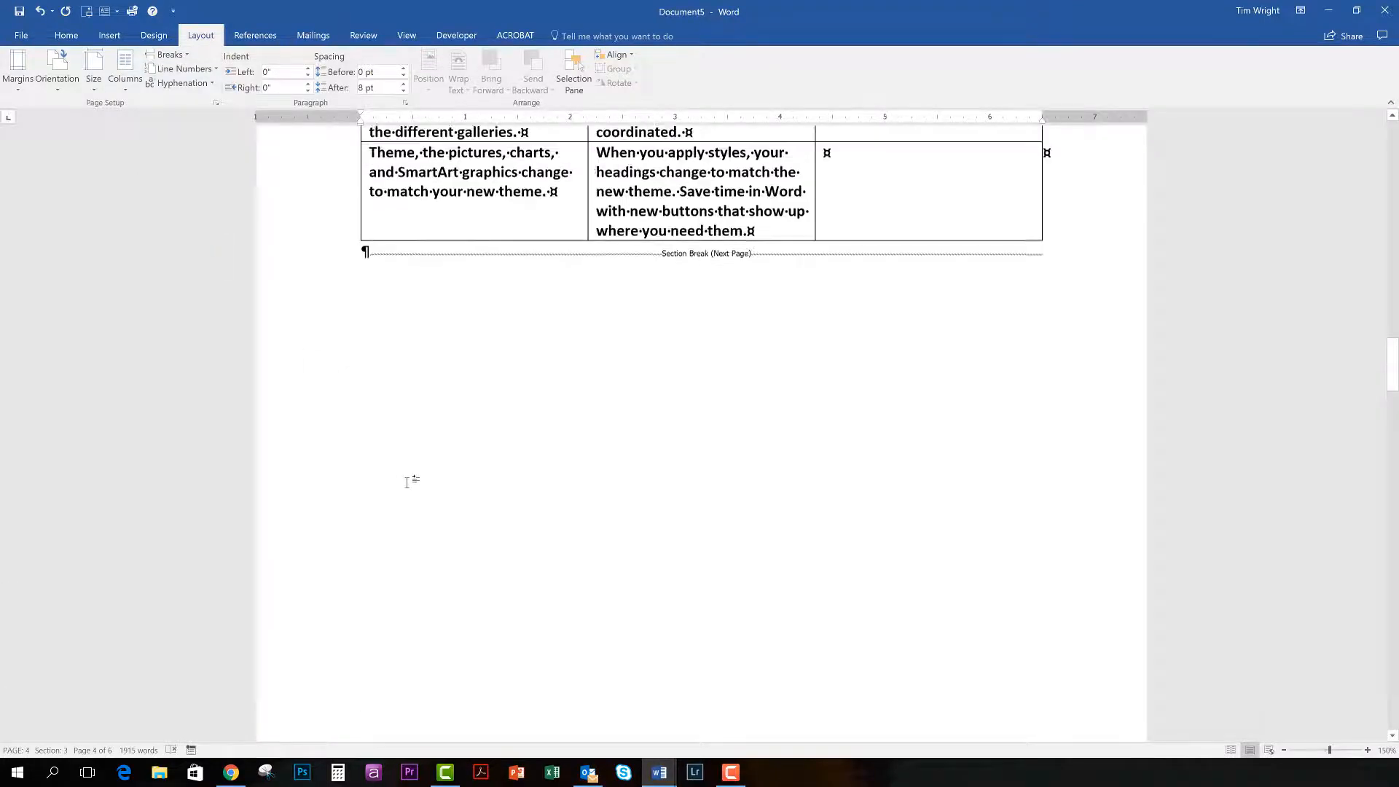
pyautogui.scroll(15, 408, 481)
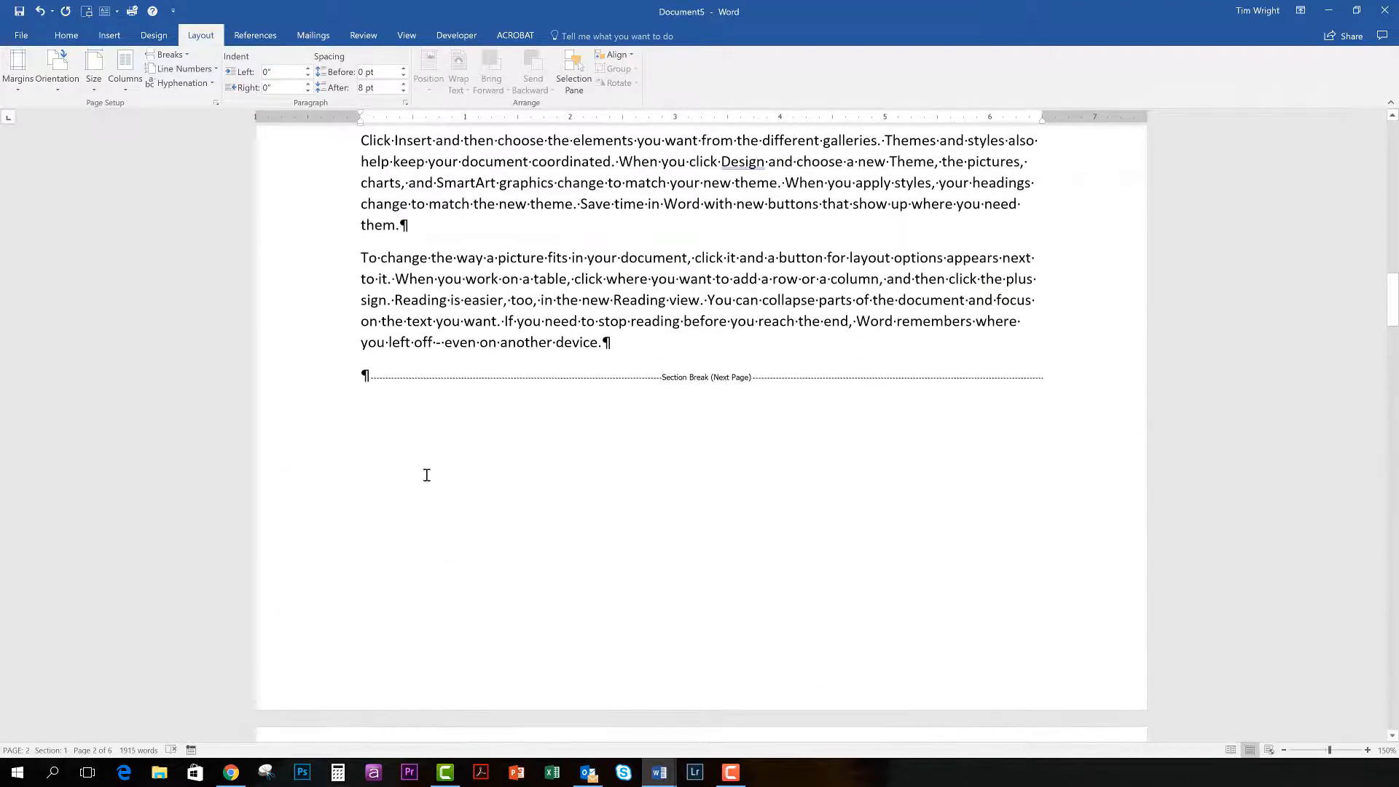
pyautogui.scroll(-15, 426, 475)
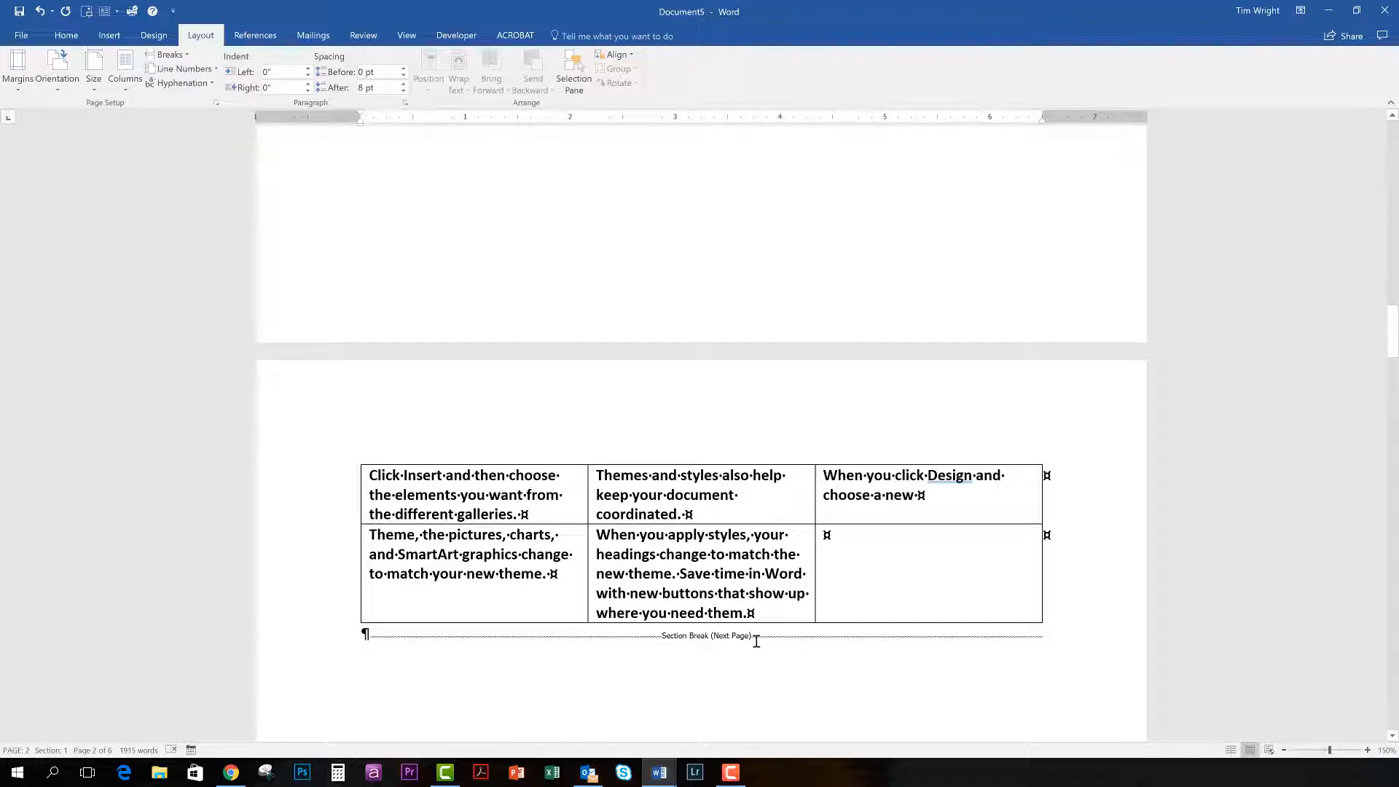
pyautogui.scroll(3, 671, 725)
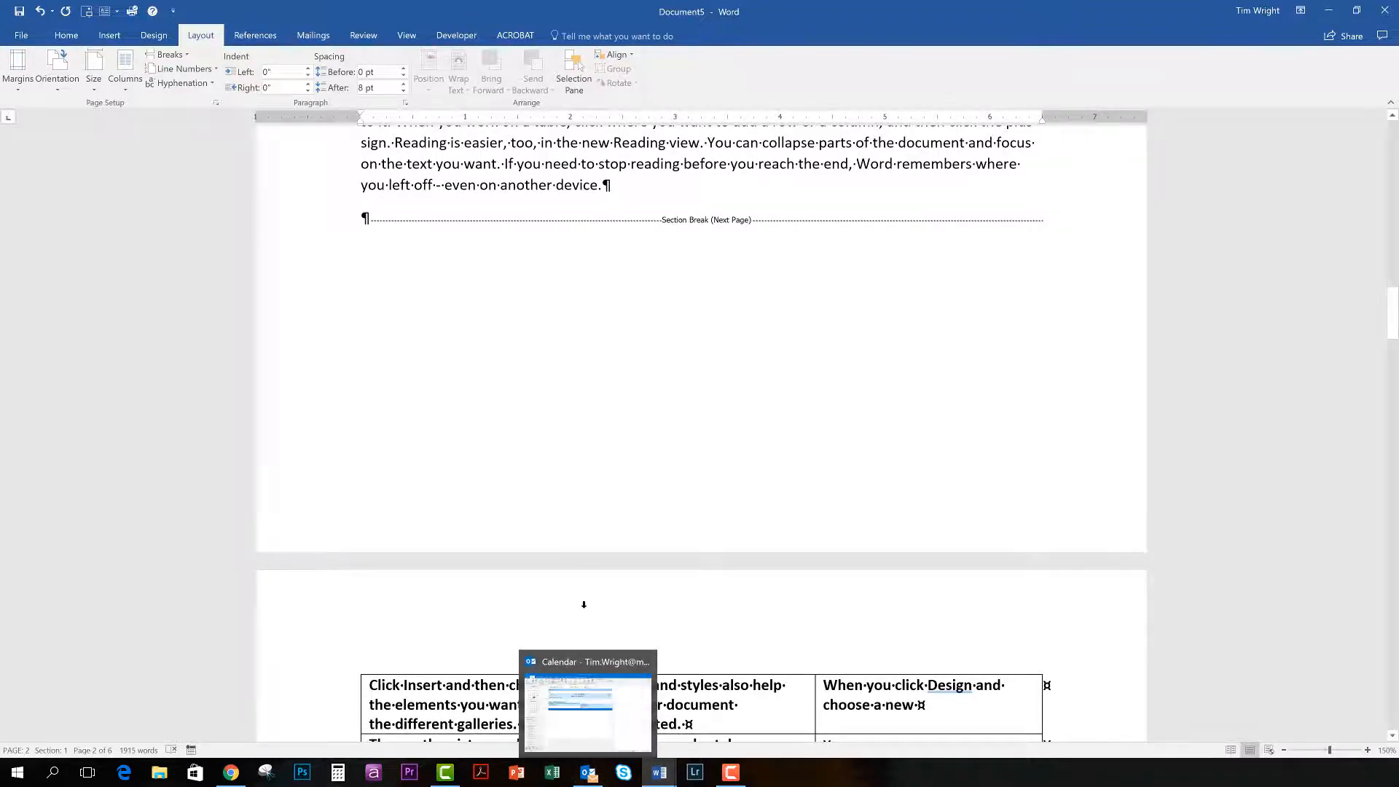
pyautogui.scroll(-1, 579, 594)
pyautogui.scroll(-3, 579, 595)
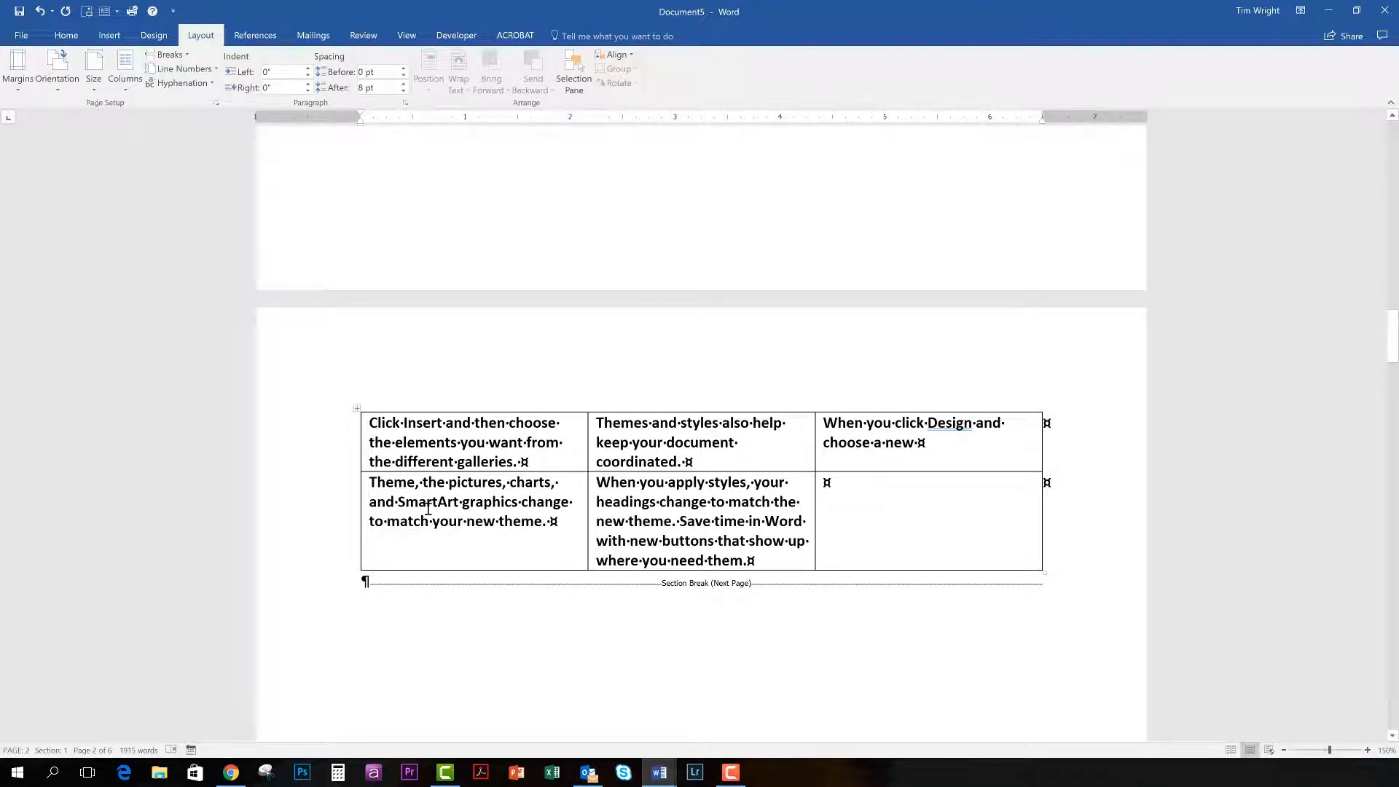
pyautogui.click(435, 452)
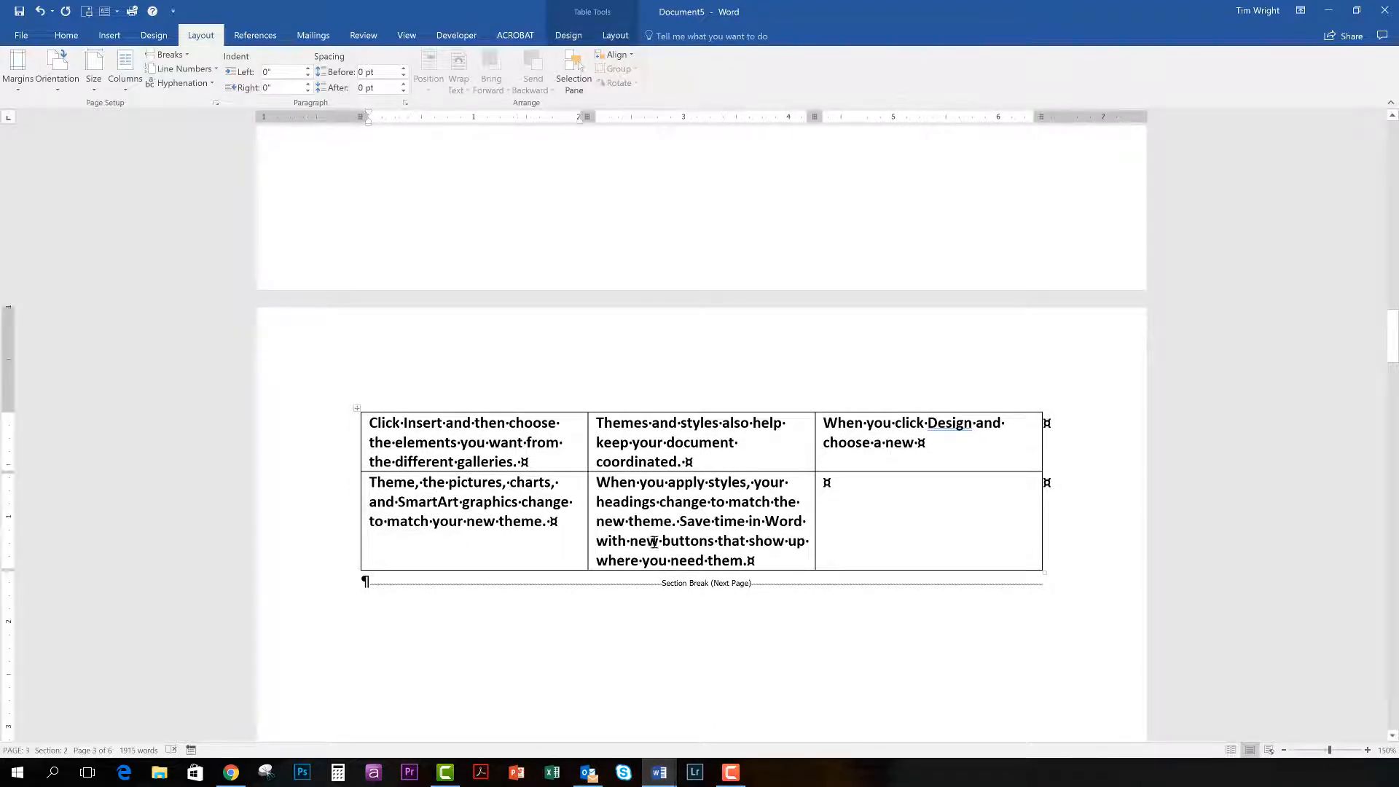
# Change the page orientation of the table's section to landscape.
pyautogui.scroll(4, 632, 542)
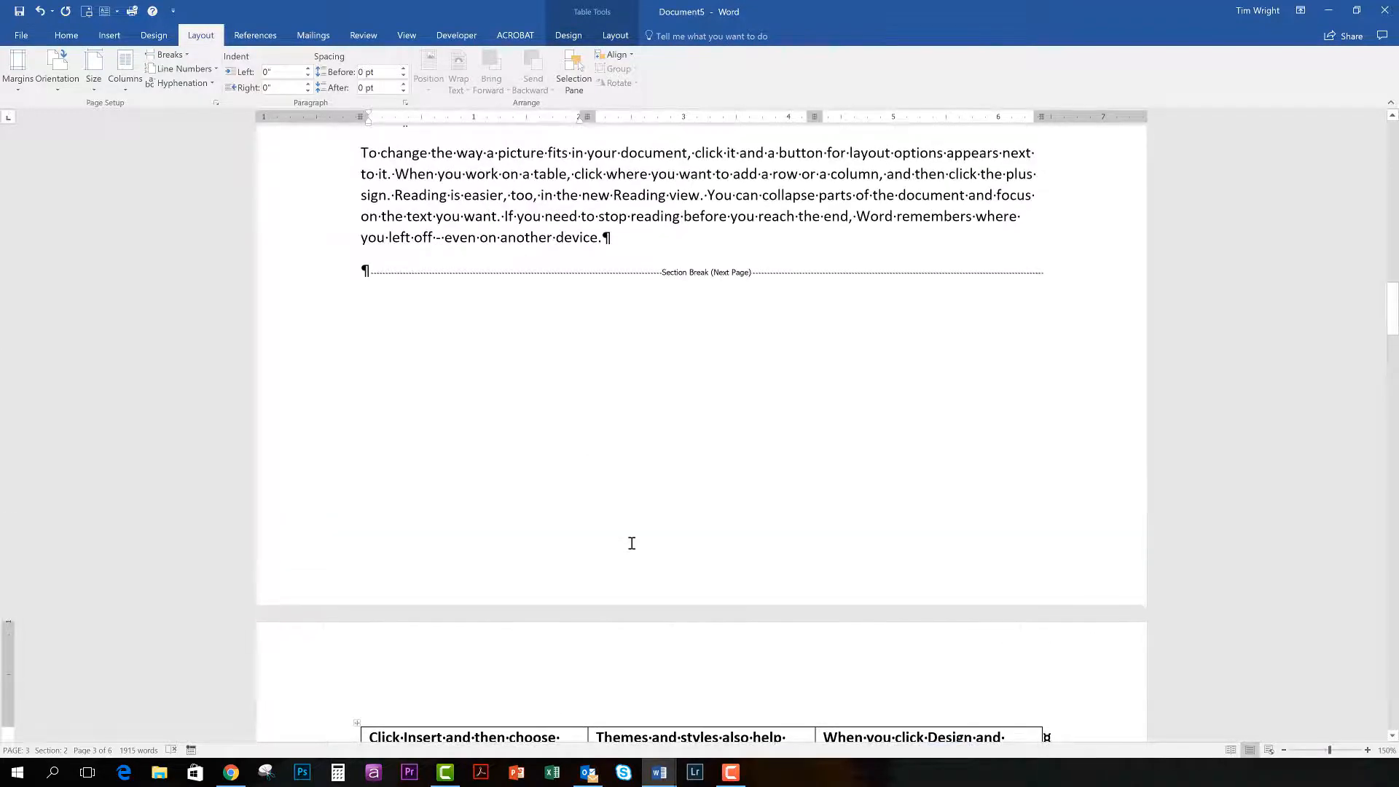
pyautogui.scroll(-1, 515, 679)
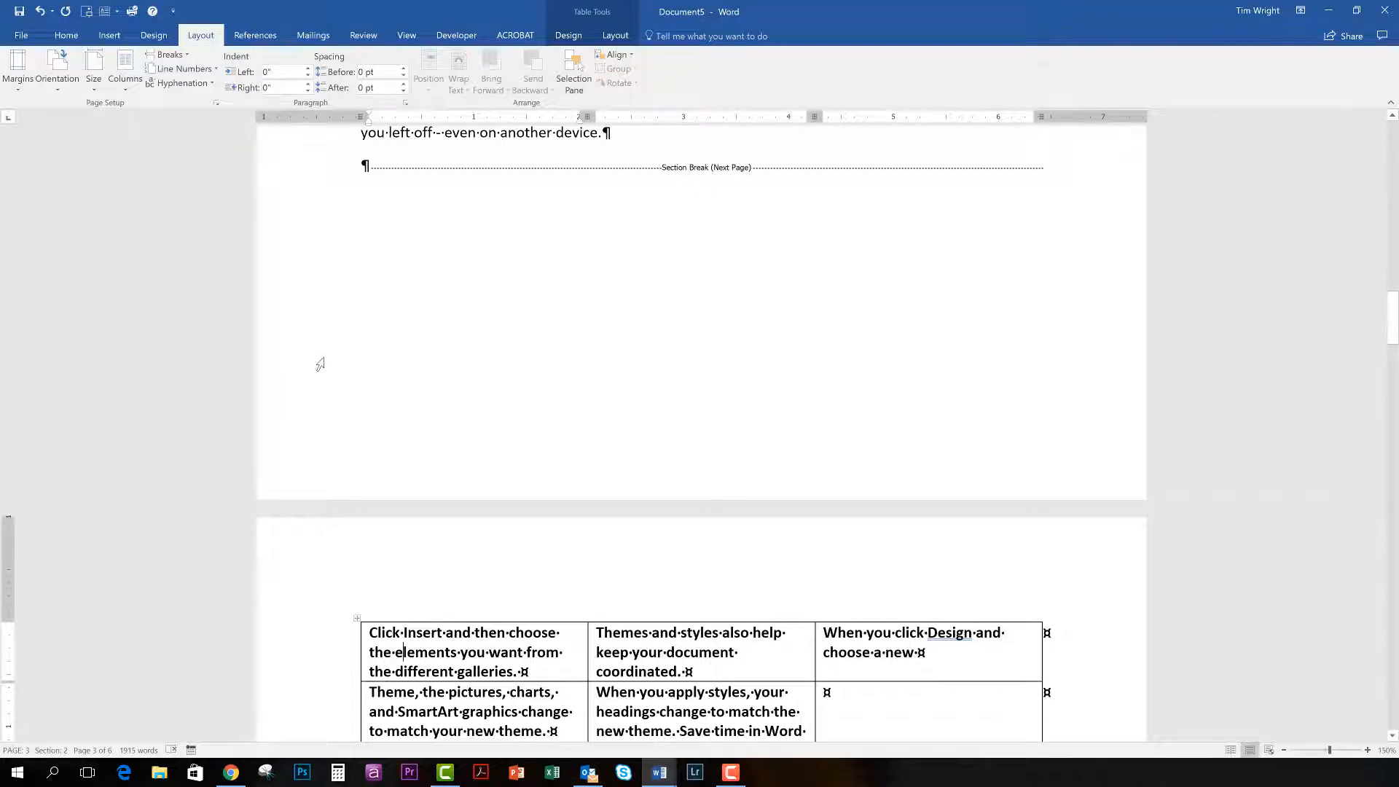
pyautogui.click(60, 89)
pyautogui.click(67, 140)
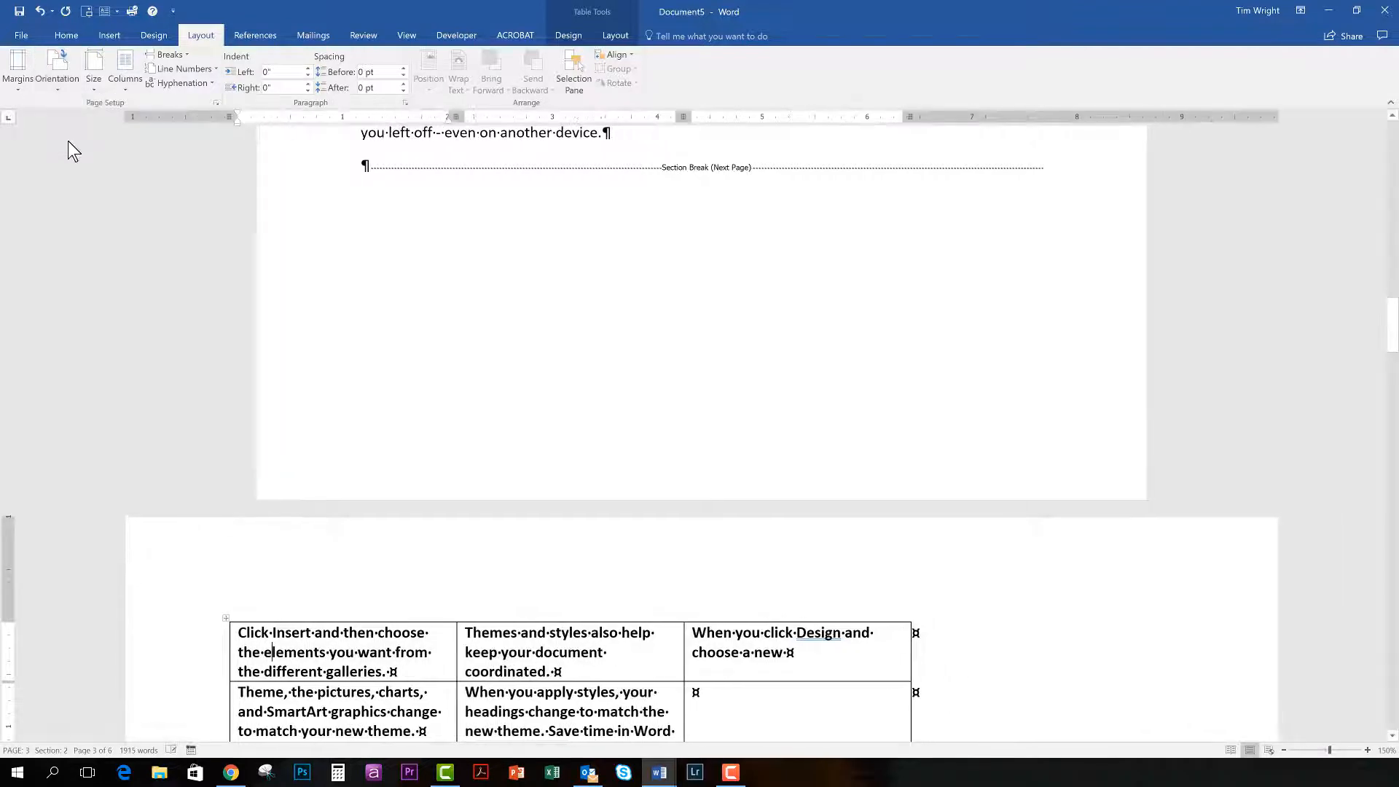
# Examine the landscape table page against the portrait pages before and after it.
pyautogui.scroll(-3, 426, 264)
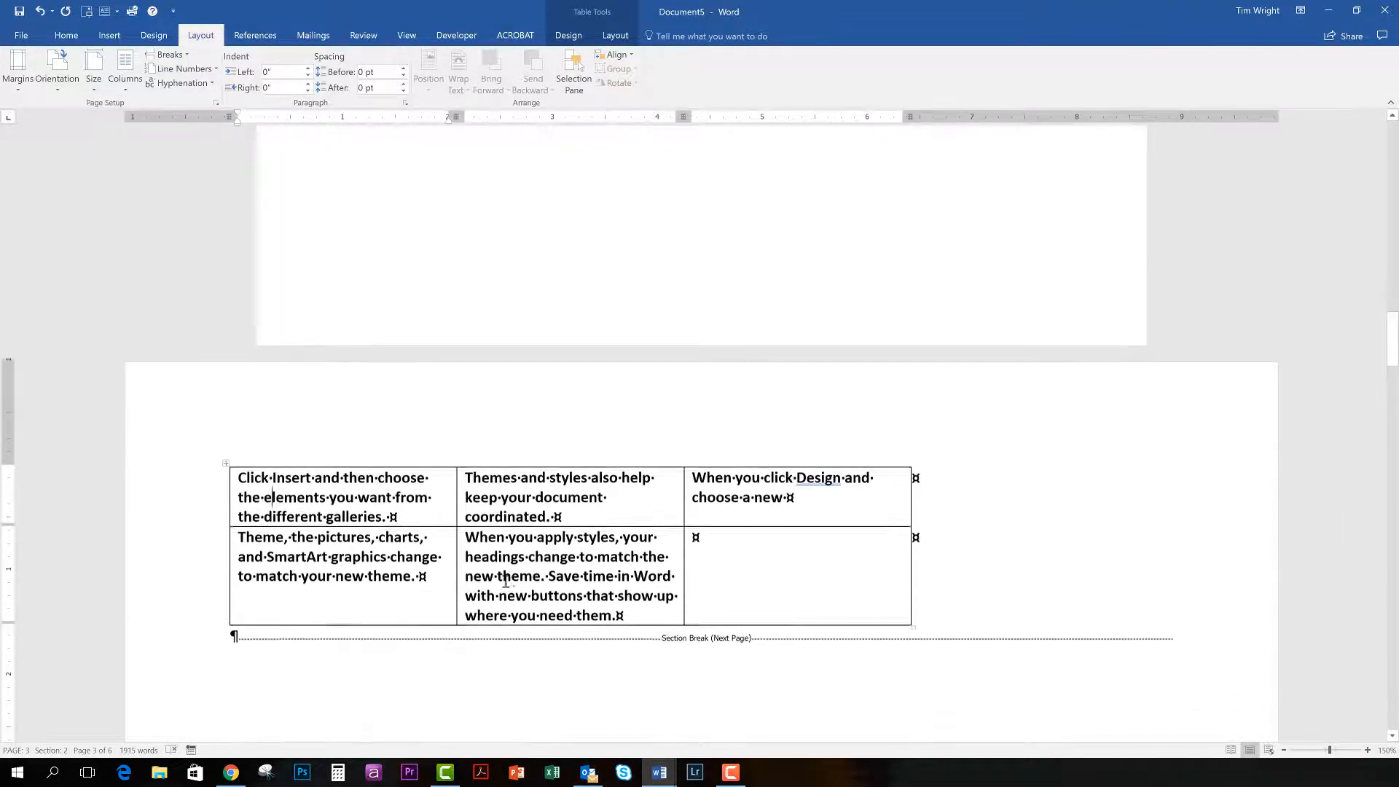
pyautogui.scroll(-7, 512, 573)
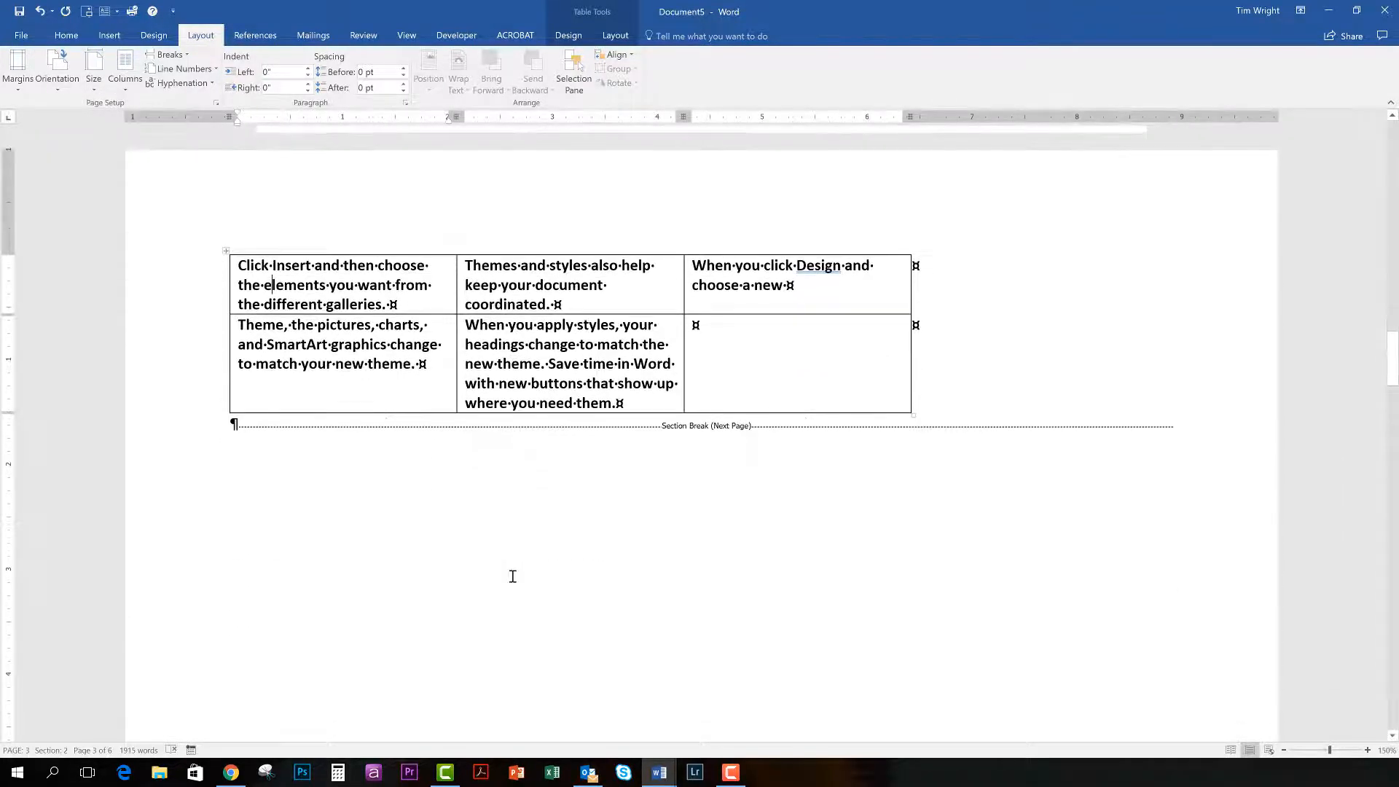
pyautogui.scroll(-5, 512, 577)
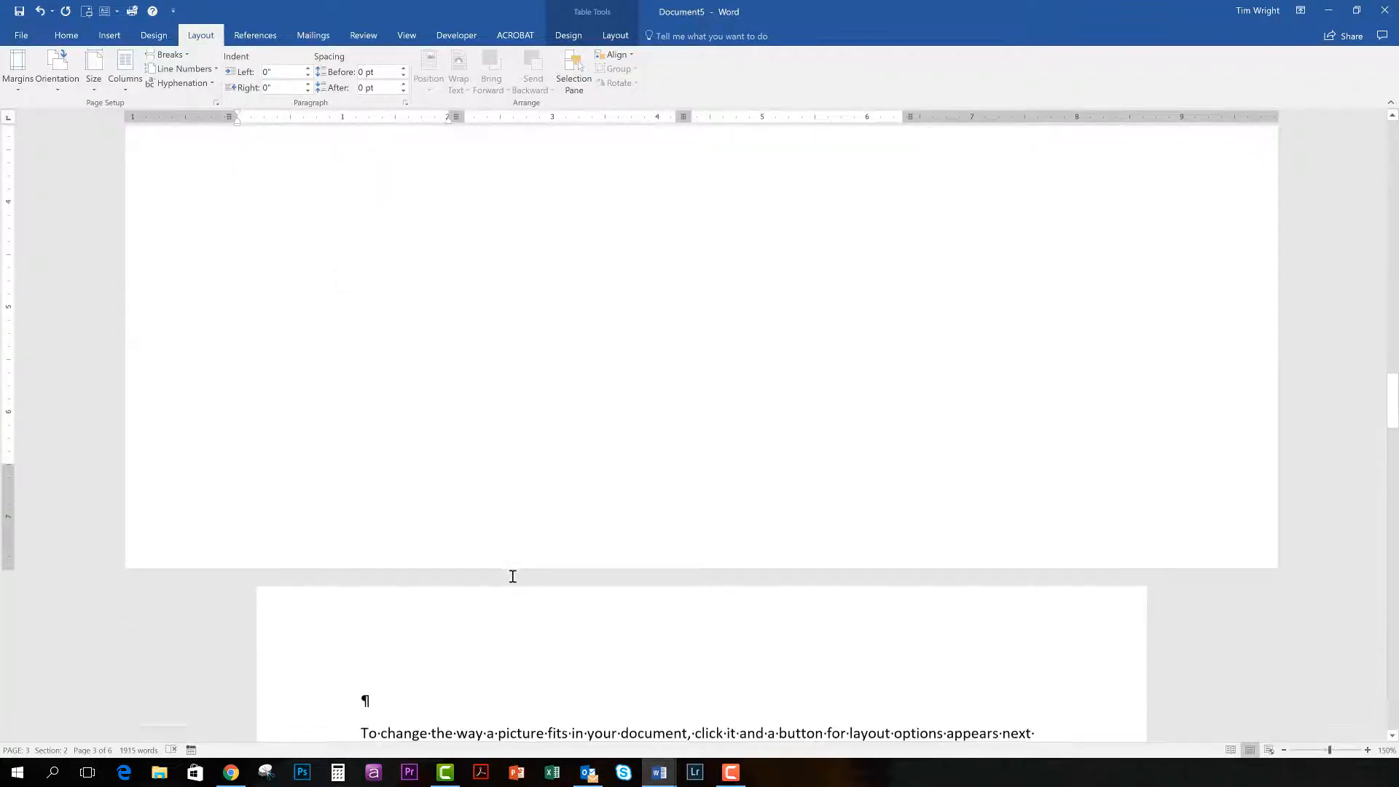
pyautogui.scroll(9, 512, 577)
pyautogui.scroll(8, 512, 576)
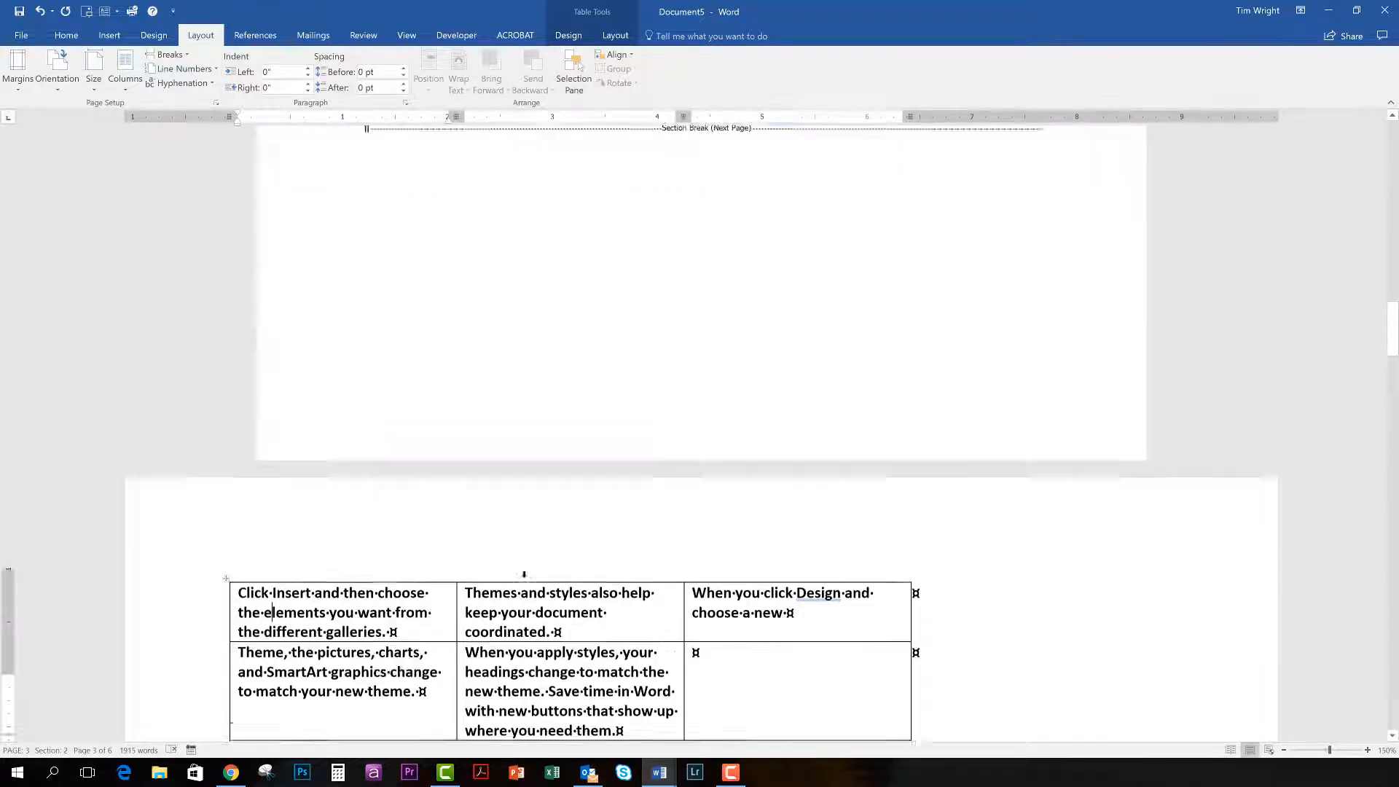
pyautogui.scroll(-5, 633, 609)
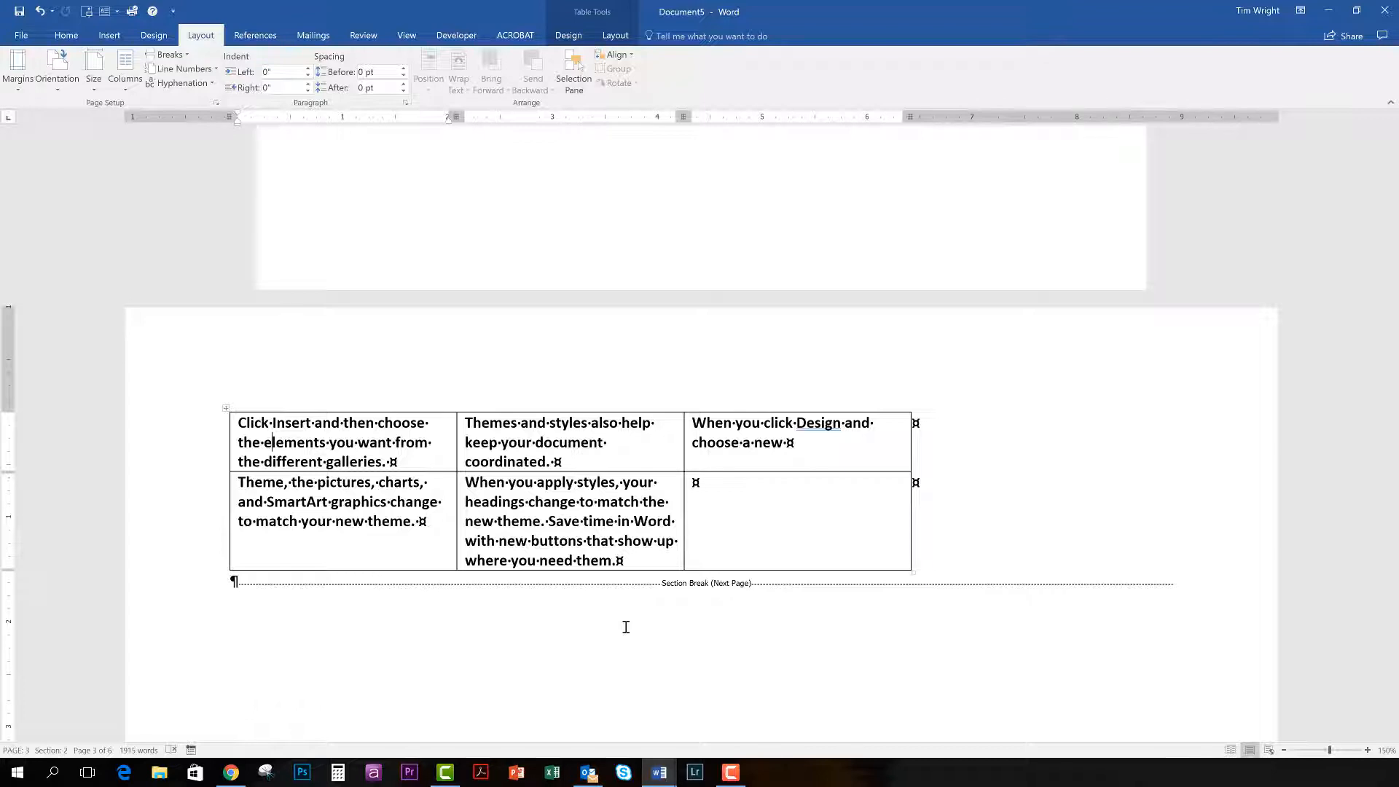
pyautogui.scroll(6, 625, 627)
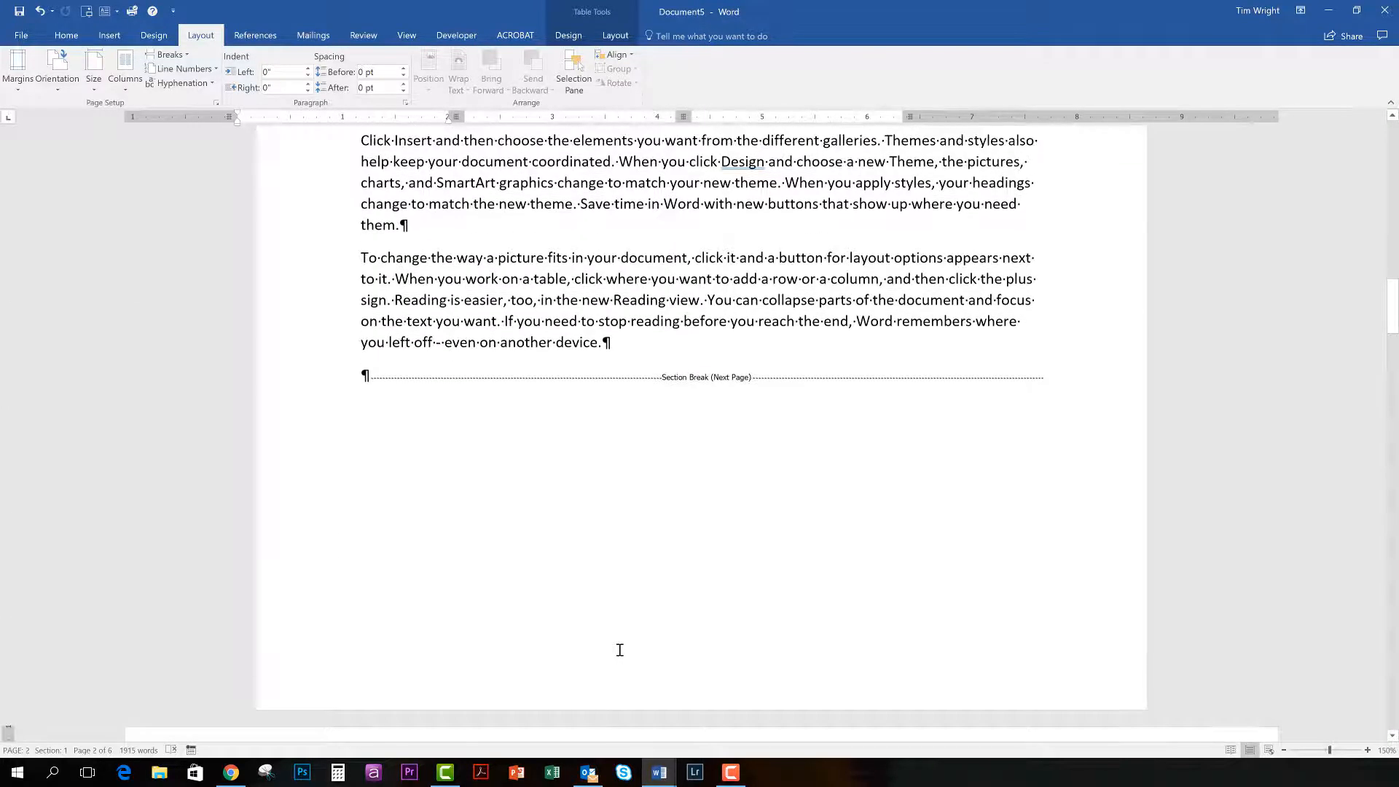
pyautogui.scroll(-3, 619, 650)
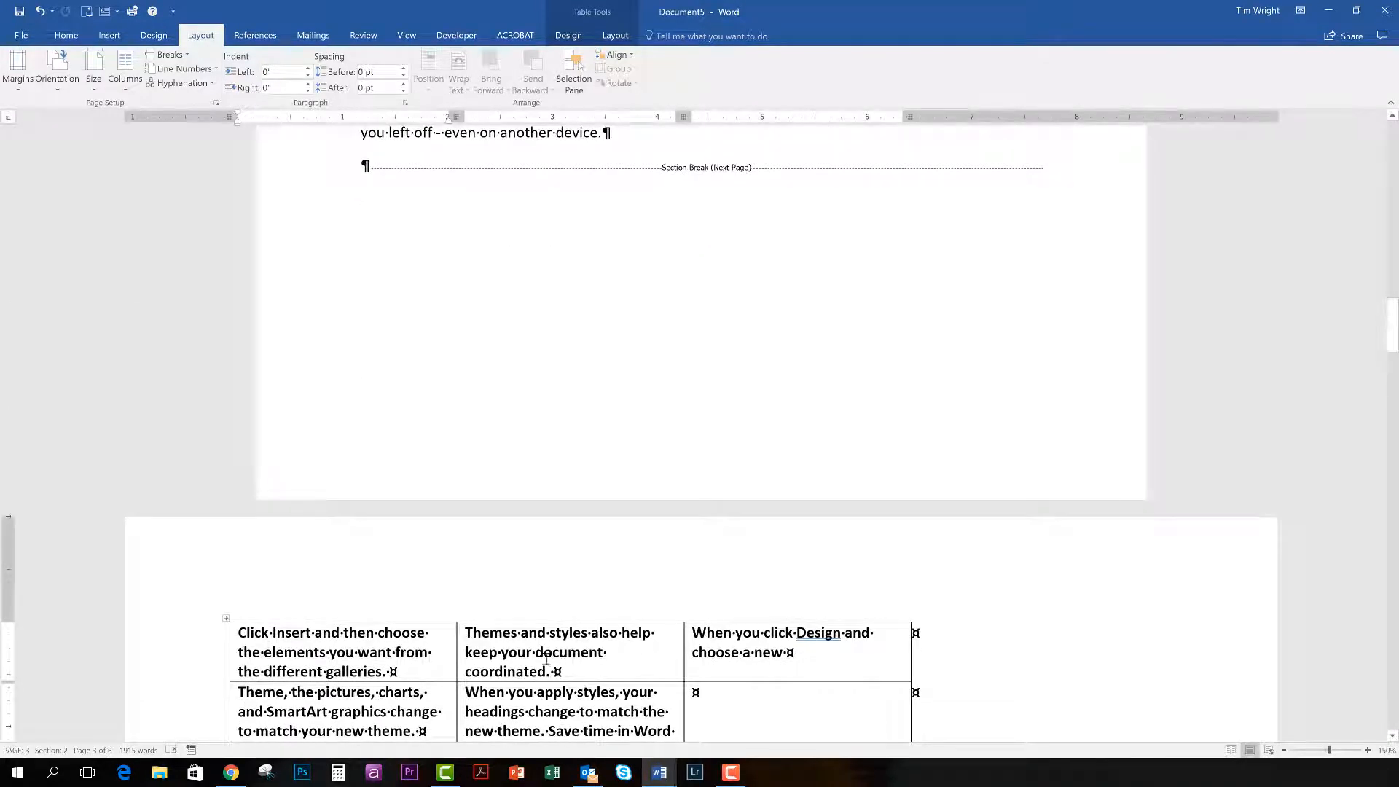
# Add a blank paragraph before a "To change the way a picture fits" paragraph on page 2 and insert a Continuous section break there.
pyautogui.scroll(3, 574, 665)
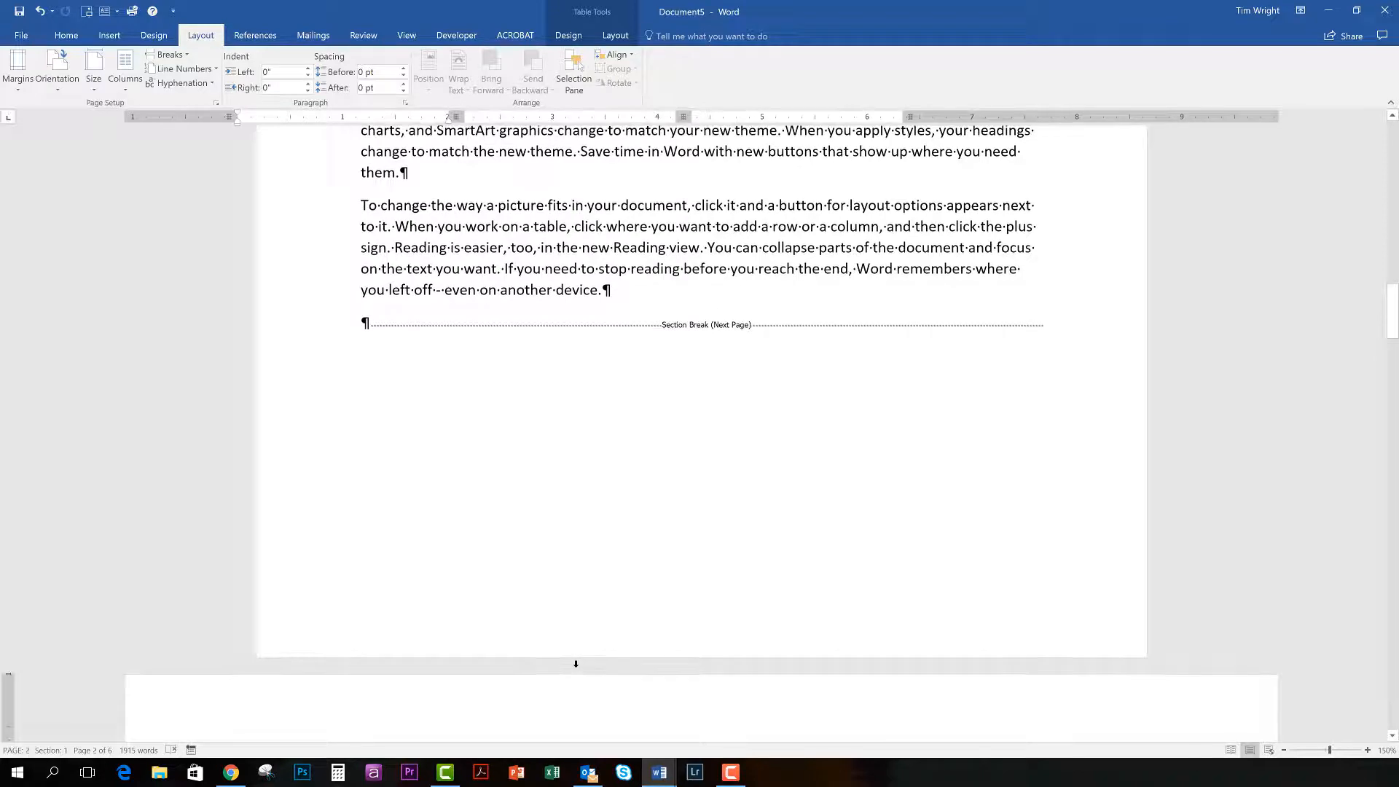
pyautogui.scroll(7, 576, 667)
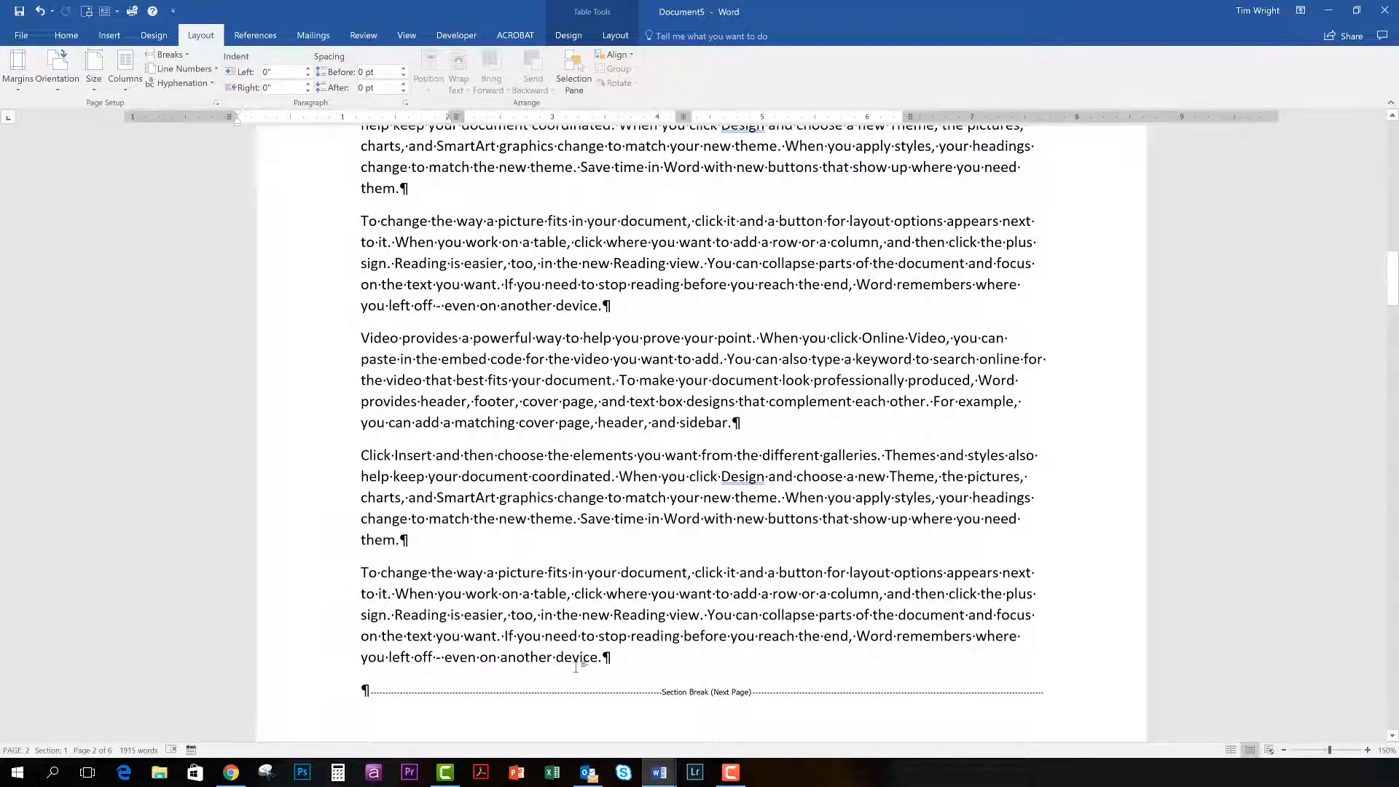
pyautogui.scroll(2, 579, 664)
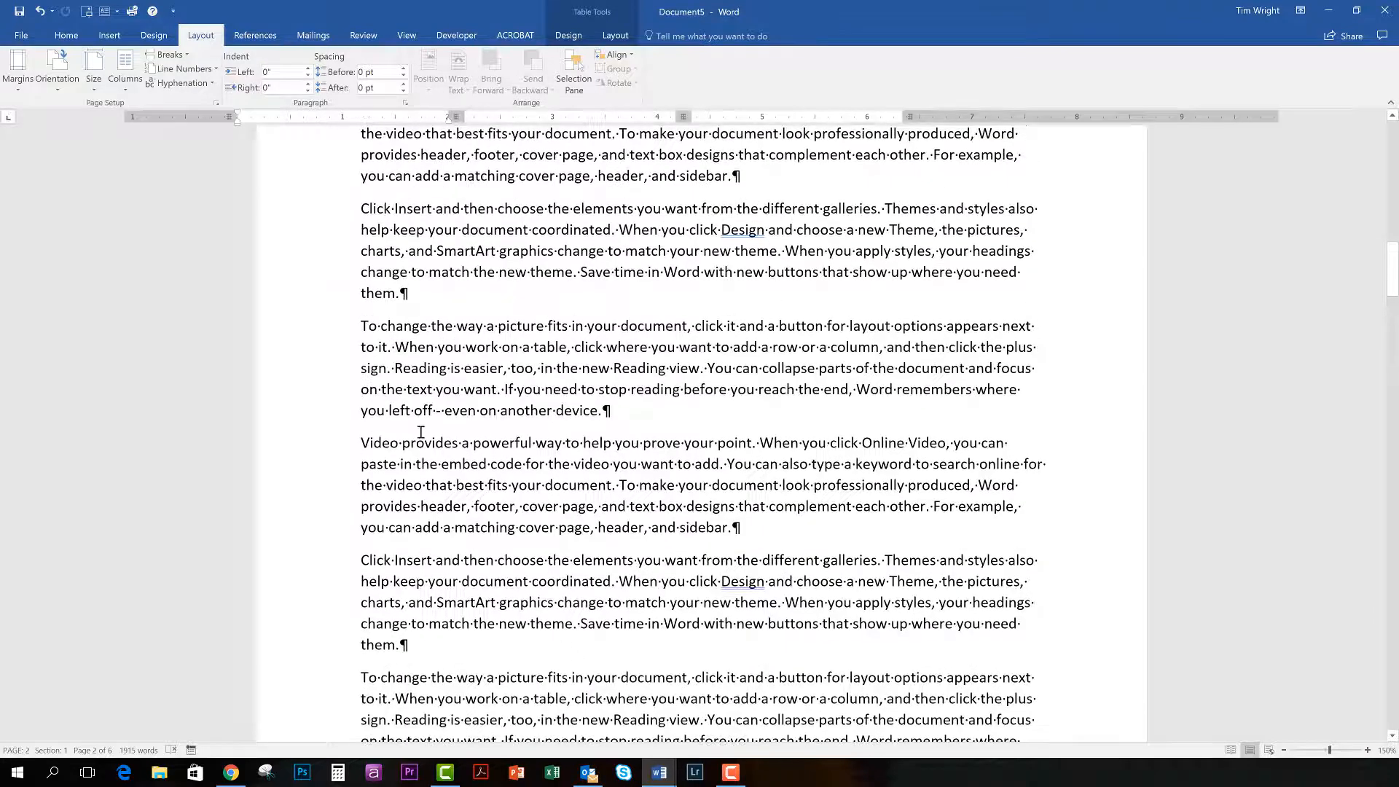
pyautogui.click(359, 326)
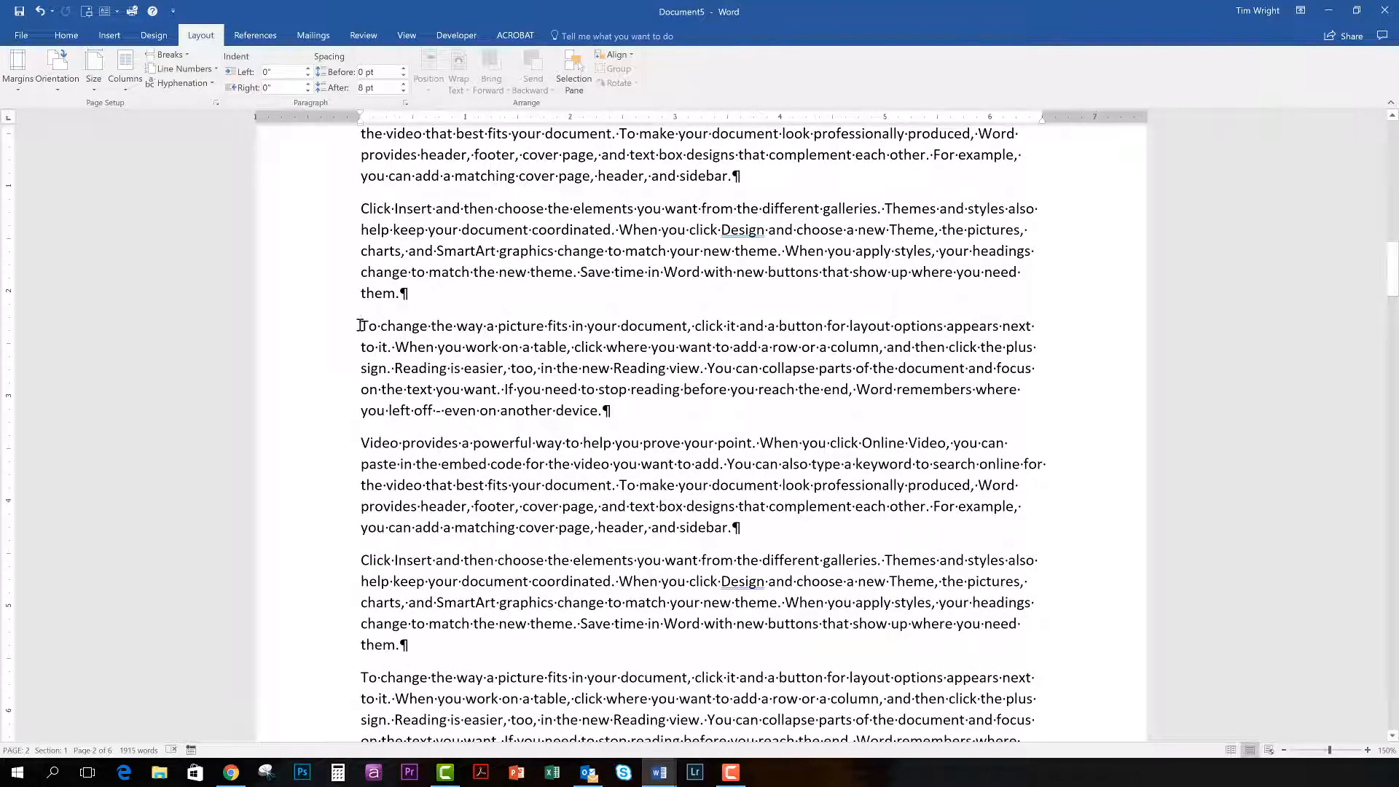
pyautogui.press('Return')
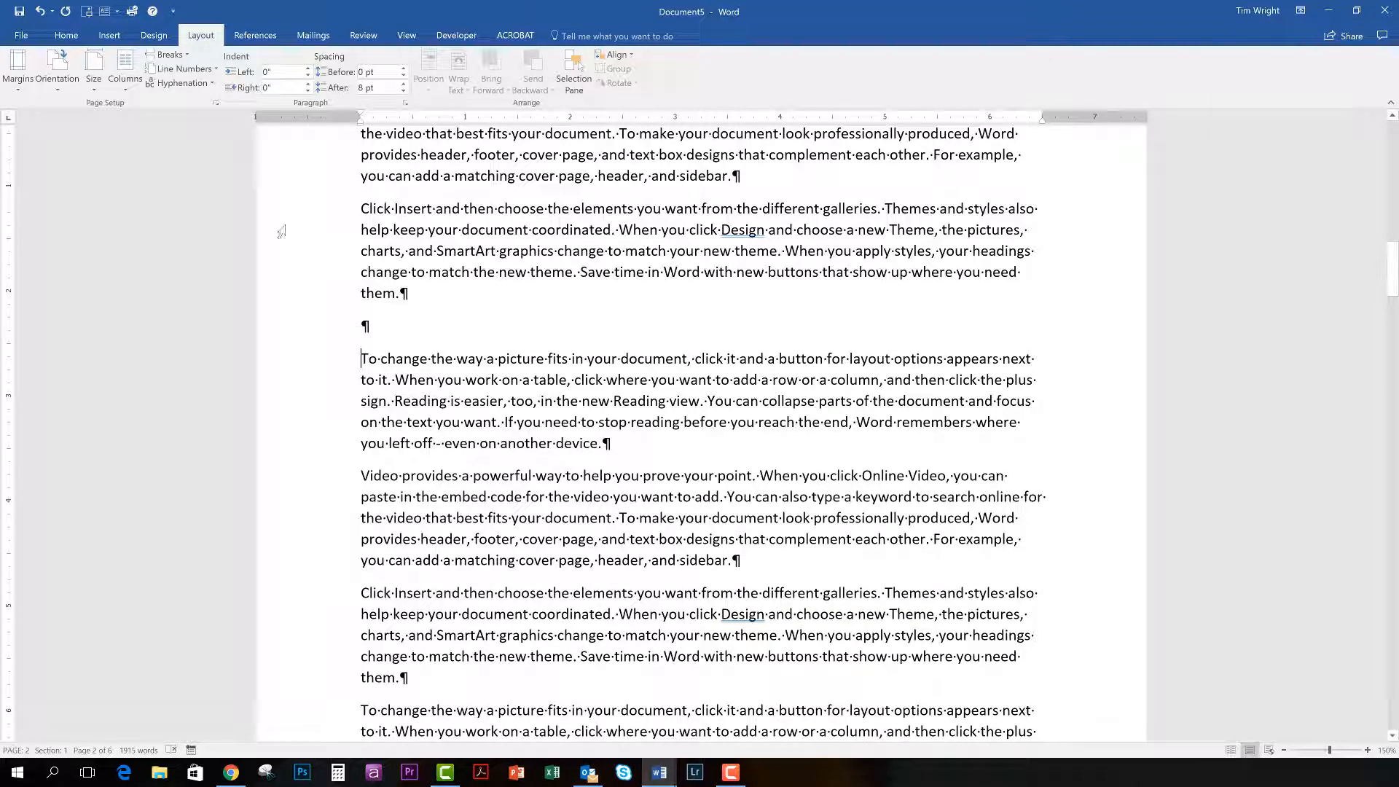
pyautogui.click(186, 54)
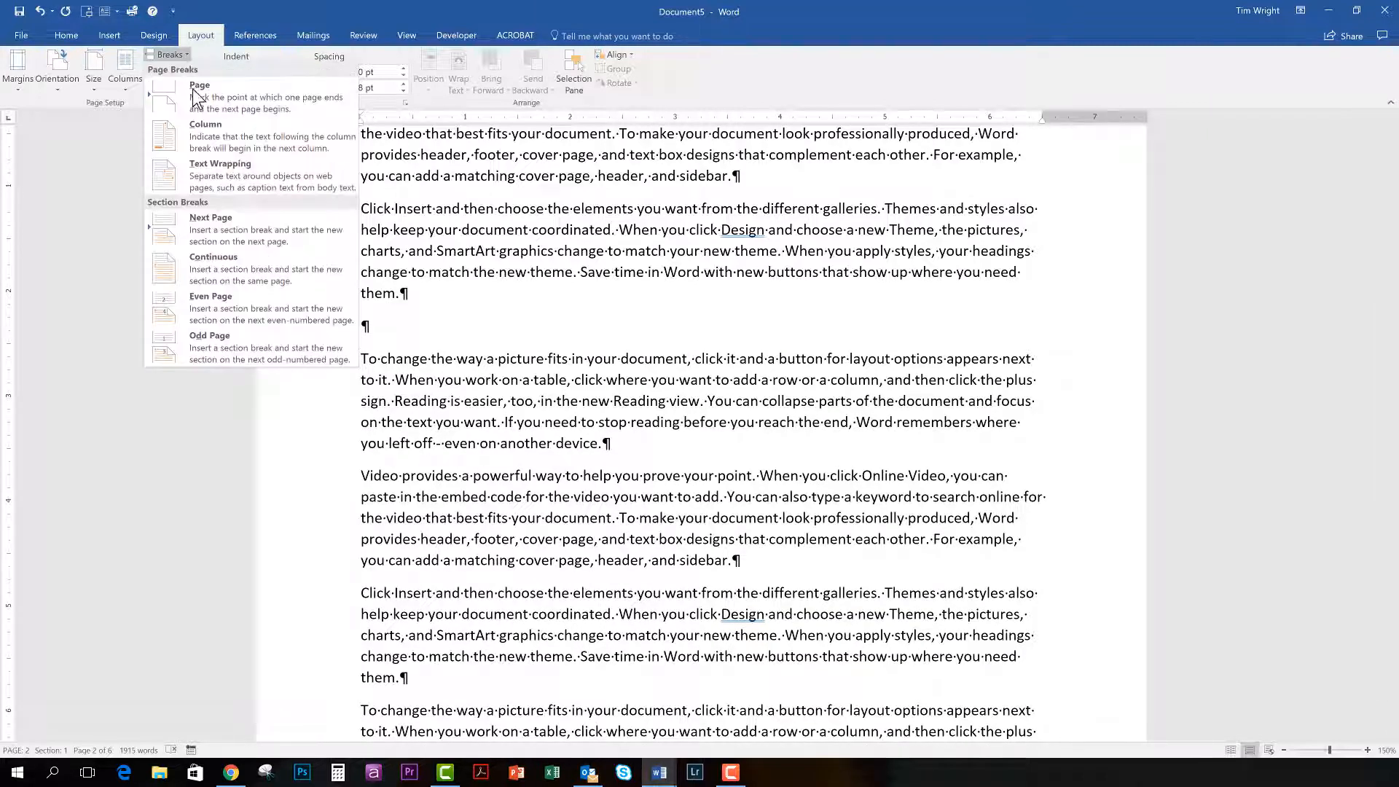
pyautogui.click(227, 261)
# Insert a Continuous section break on its own line before the "Click Insert" paragraph further down page 2, removing the extra blank paragraph.
pyautogui.scroll(-2, 462, 527)
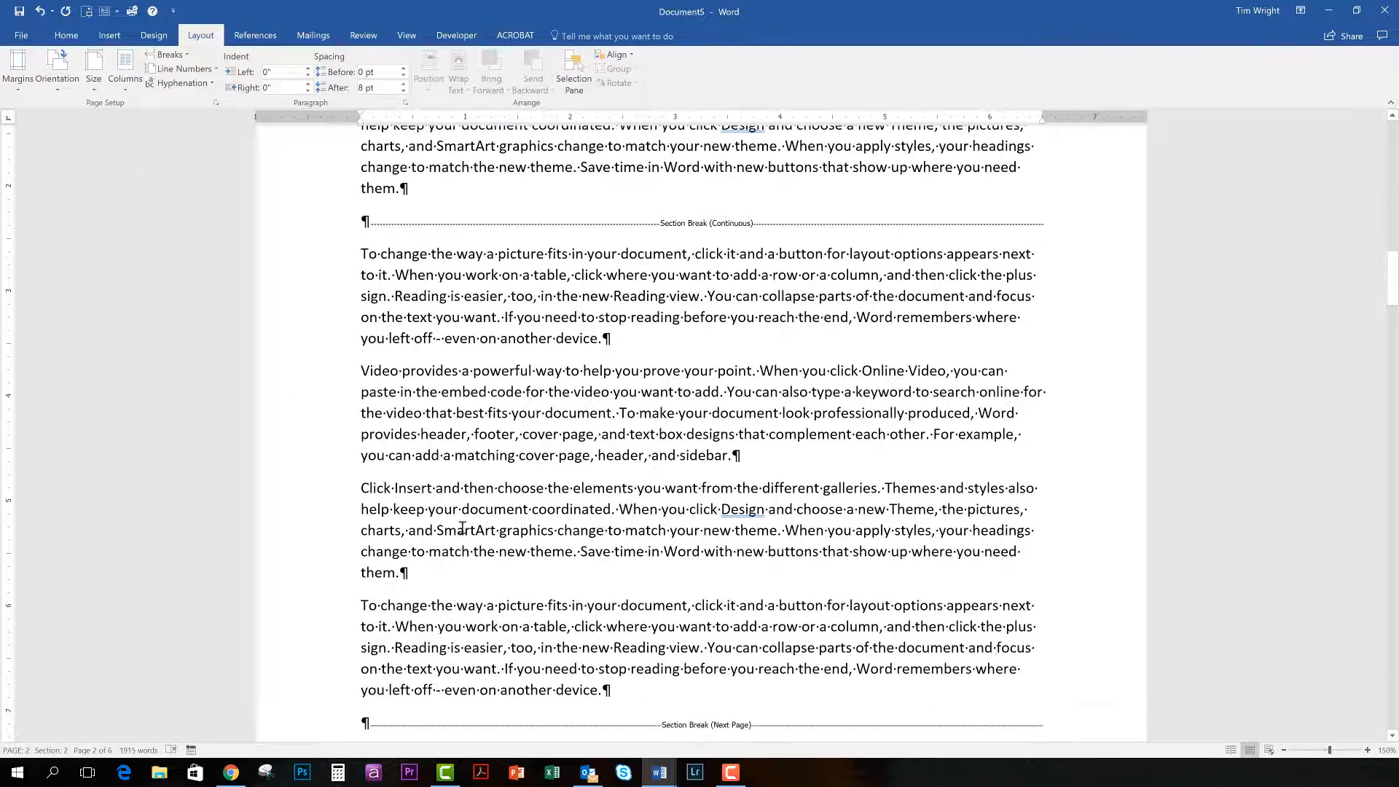
pyautogui.click(362, 490)
pyautogui.press('Return')
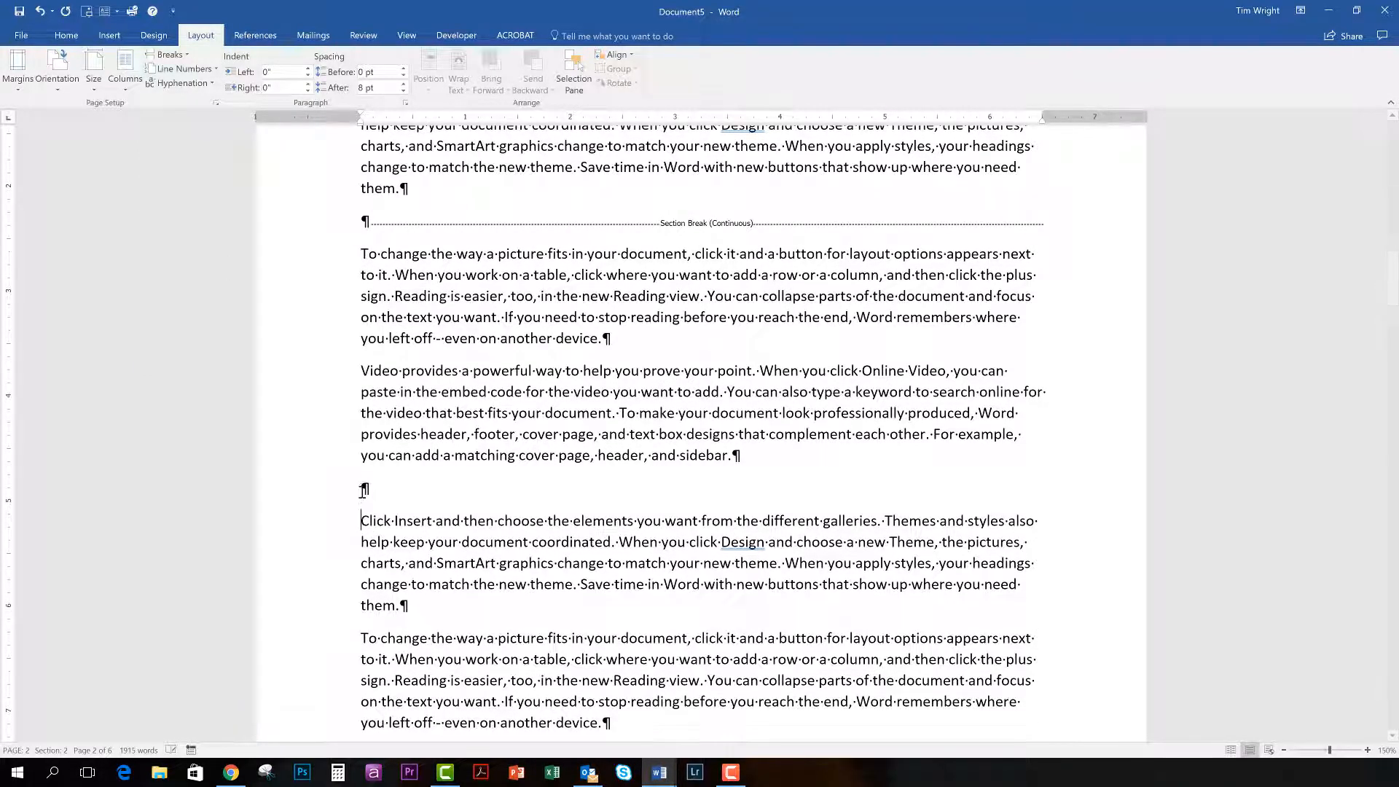
pyautogui.click(183, 57)
pyautogui.click(213, 264)
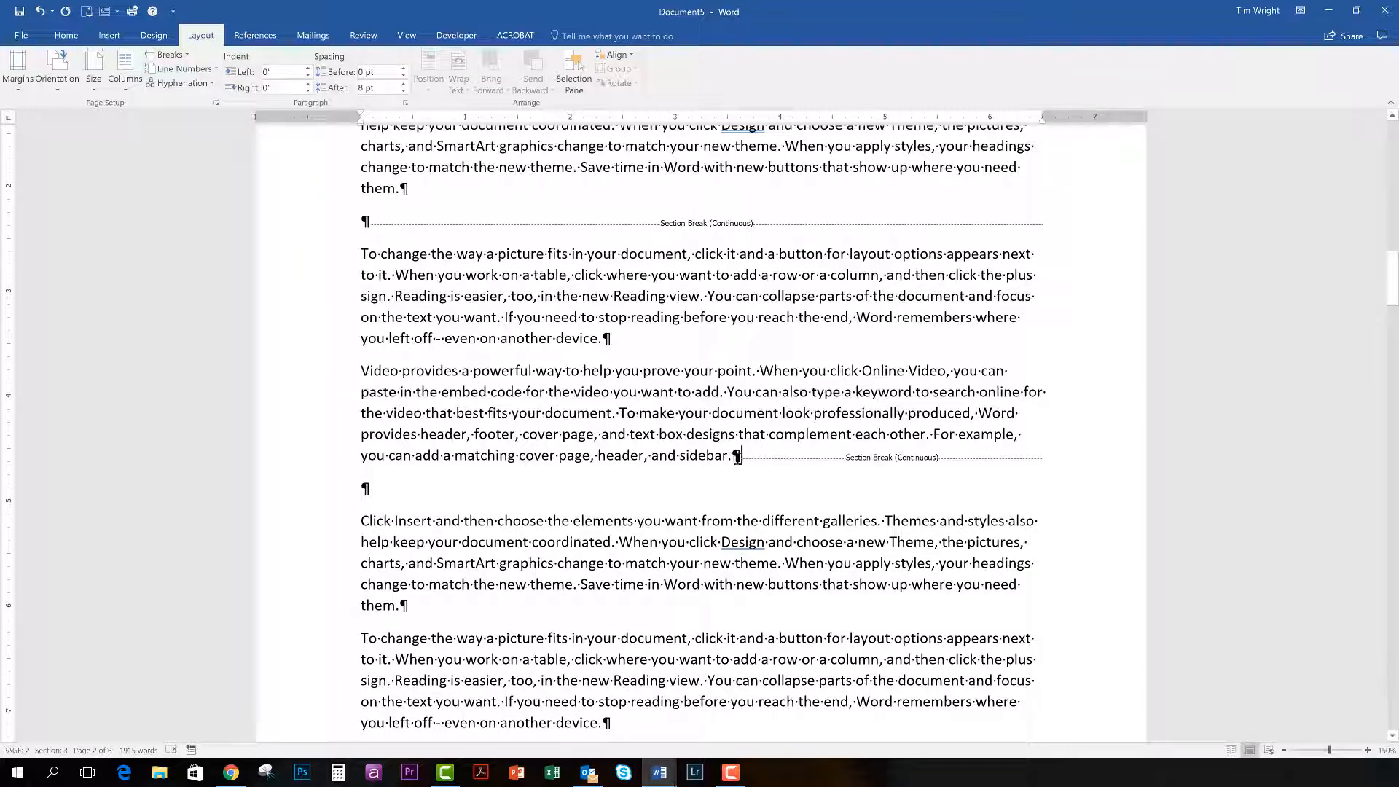
pyautogui.press('Return')
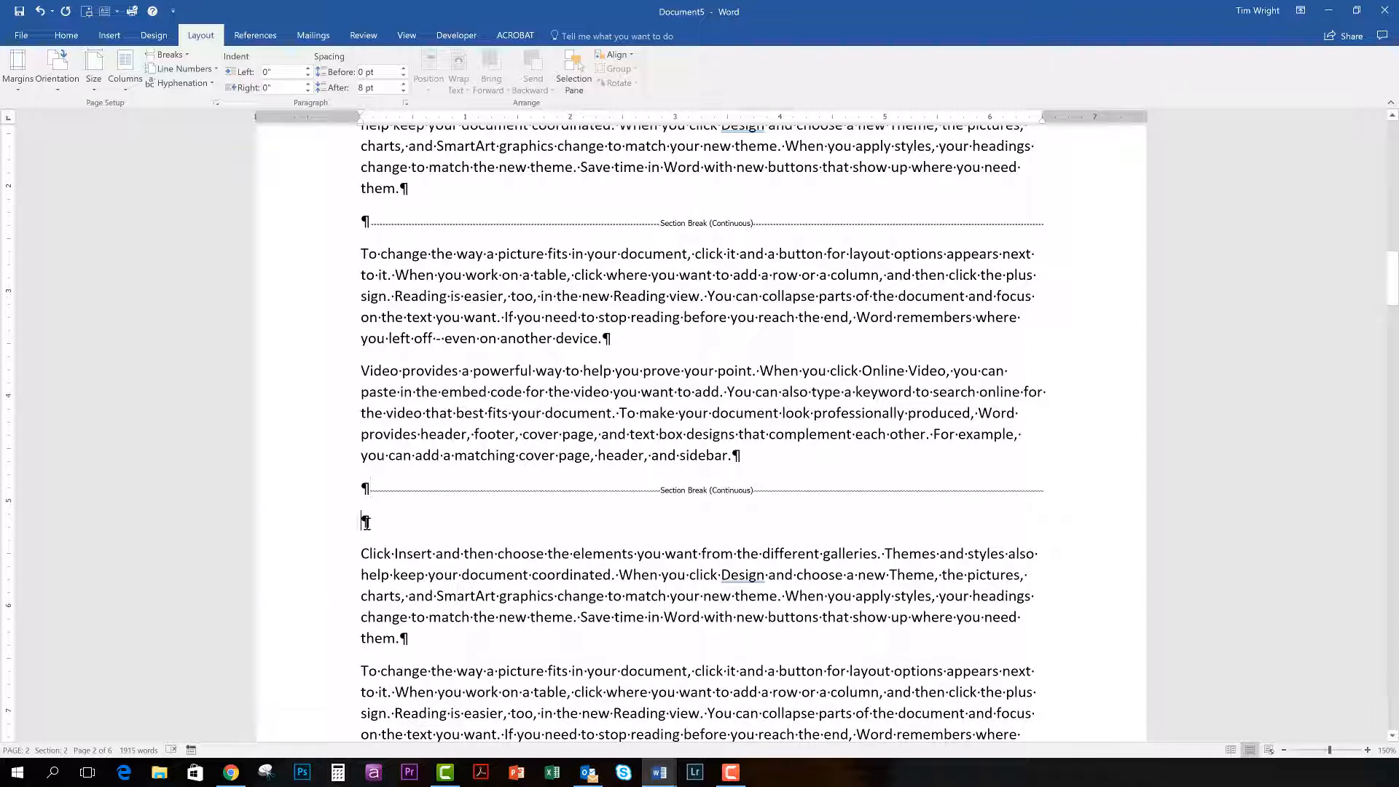
pyautogui.press('Delete')
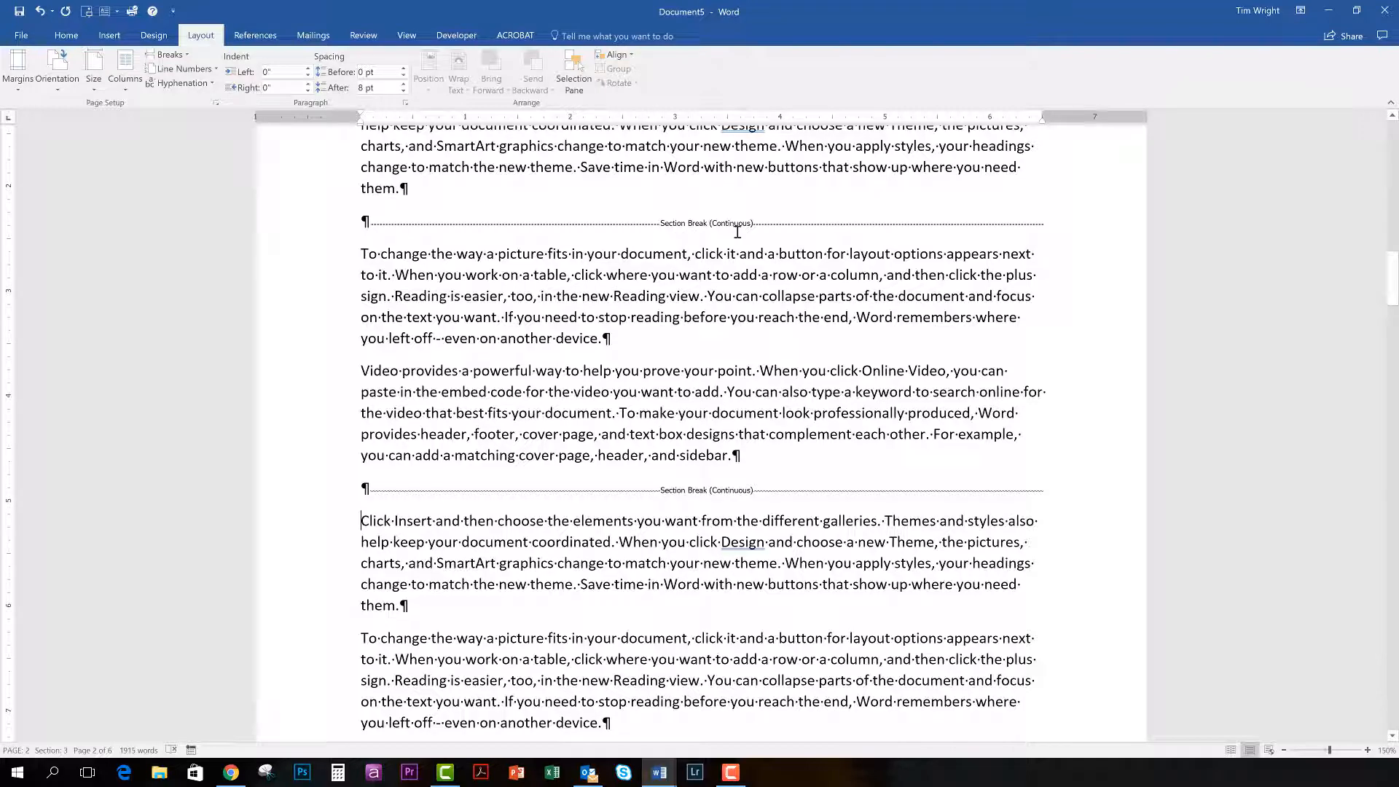
# Toggle the formatting marks off and on repeatedly to compare the page with and without the section breaks shown, leaving them shown.
pyautogui.click(54, 38)
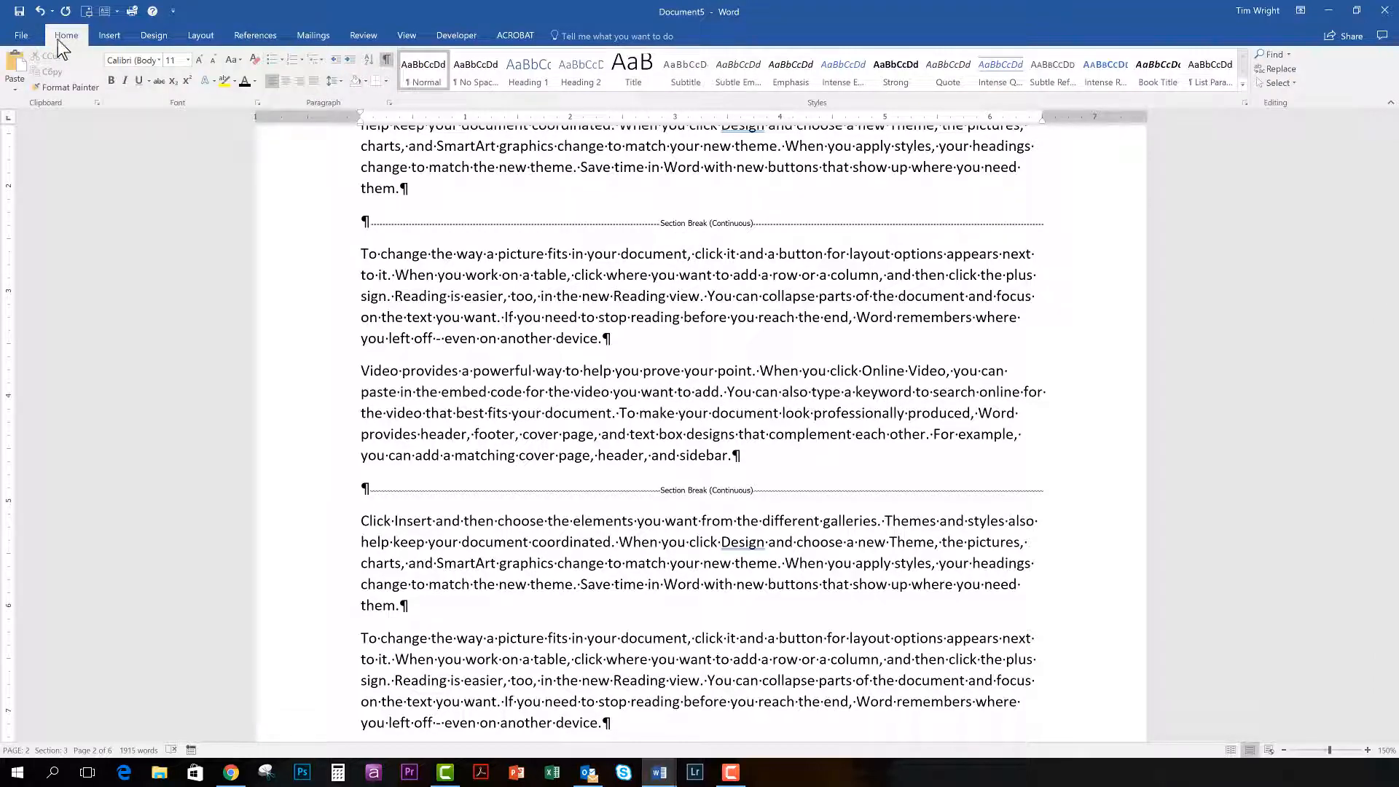
pyautogui.click(387, 62)
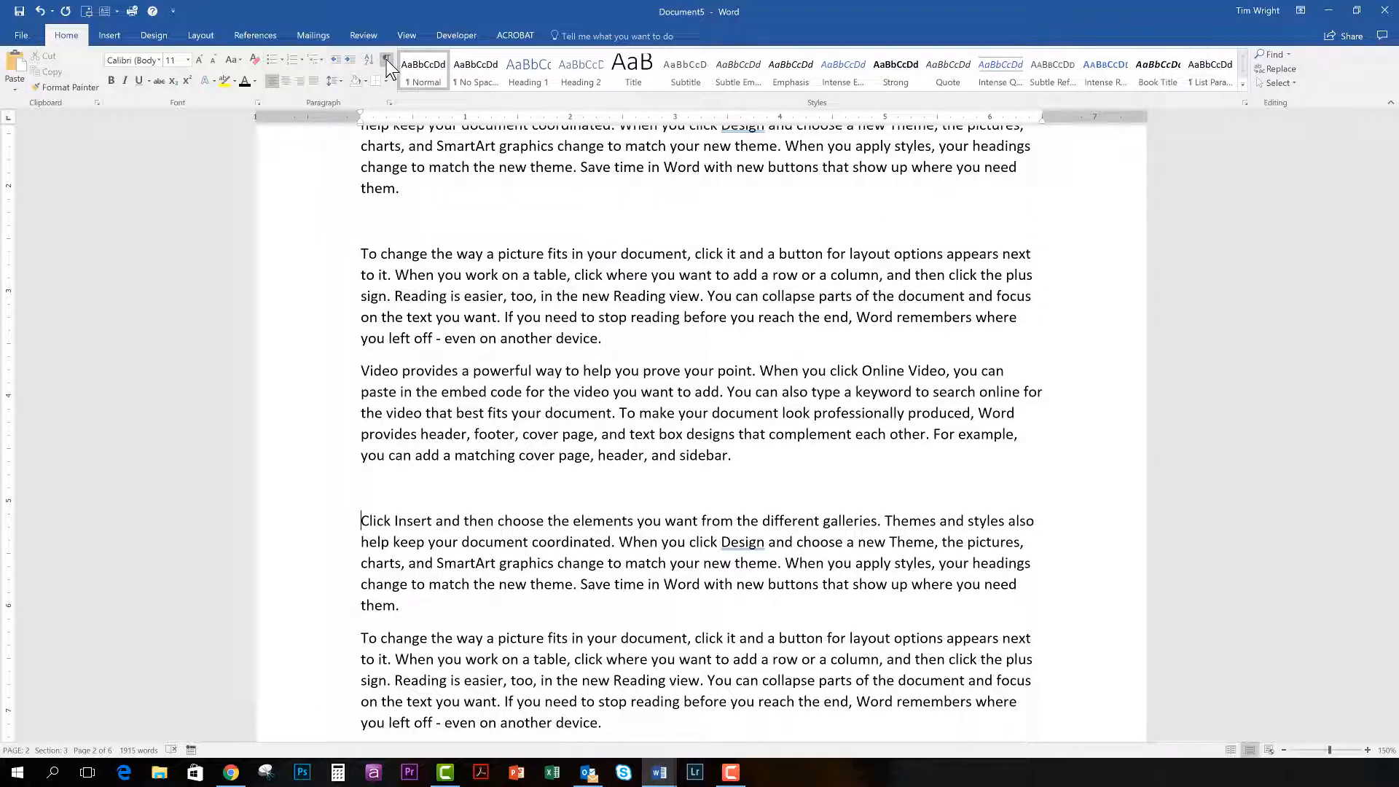
pyautogui.click(387, 62)
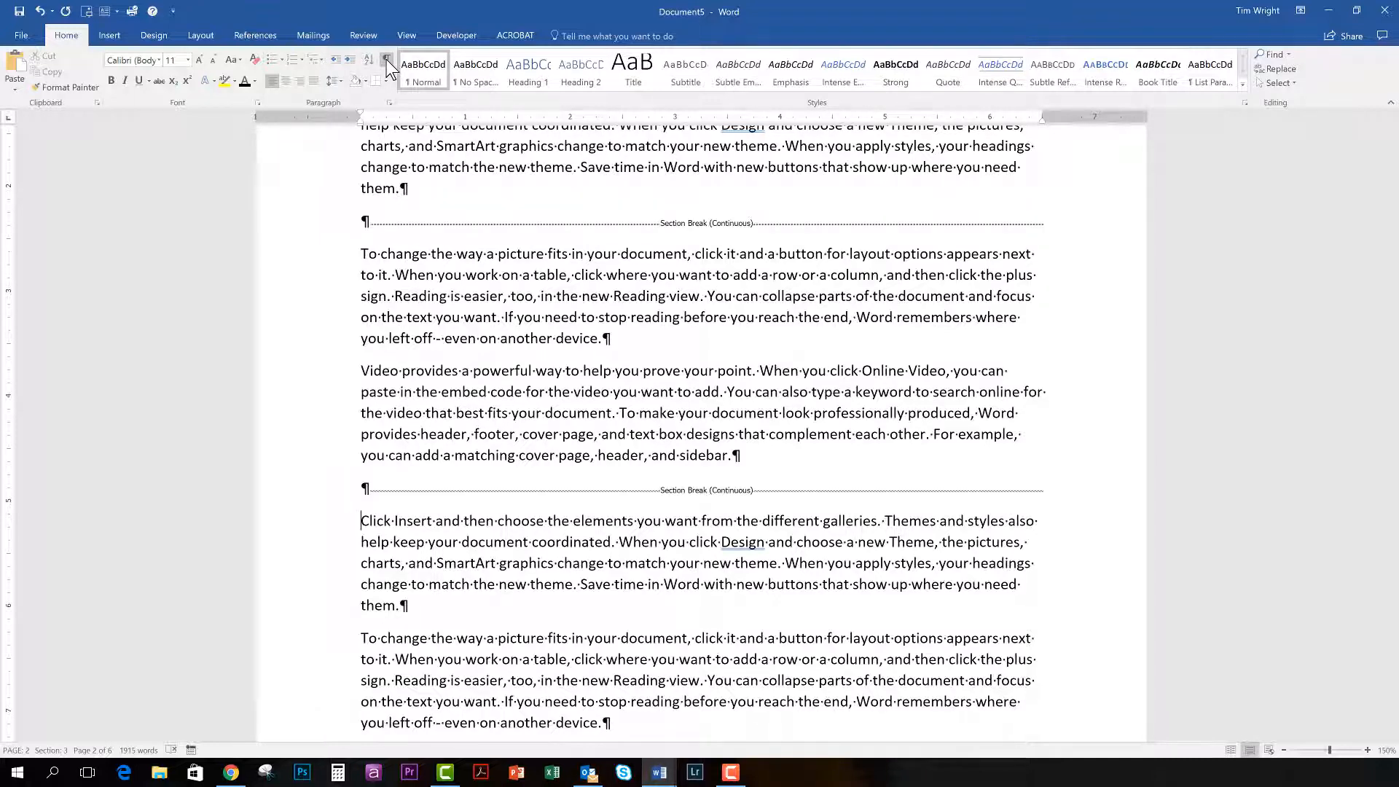
pyautogui.click(387, 62)
pyautogui.click(387, 62)
pyautogui.click(387, 62)
pyautogui.click(387, 62)
pyautogui.click(387, 62)
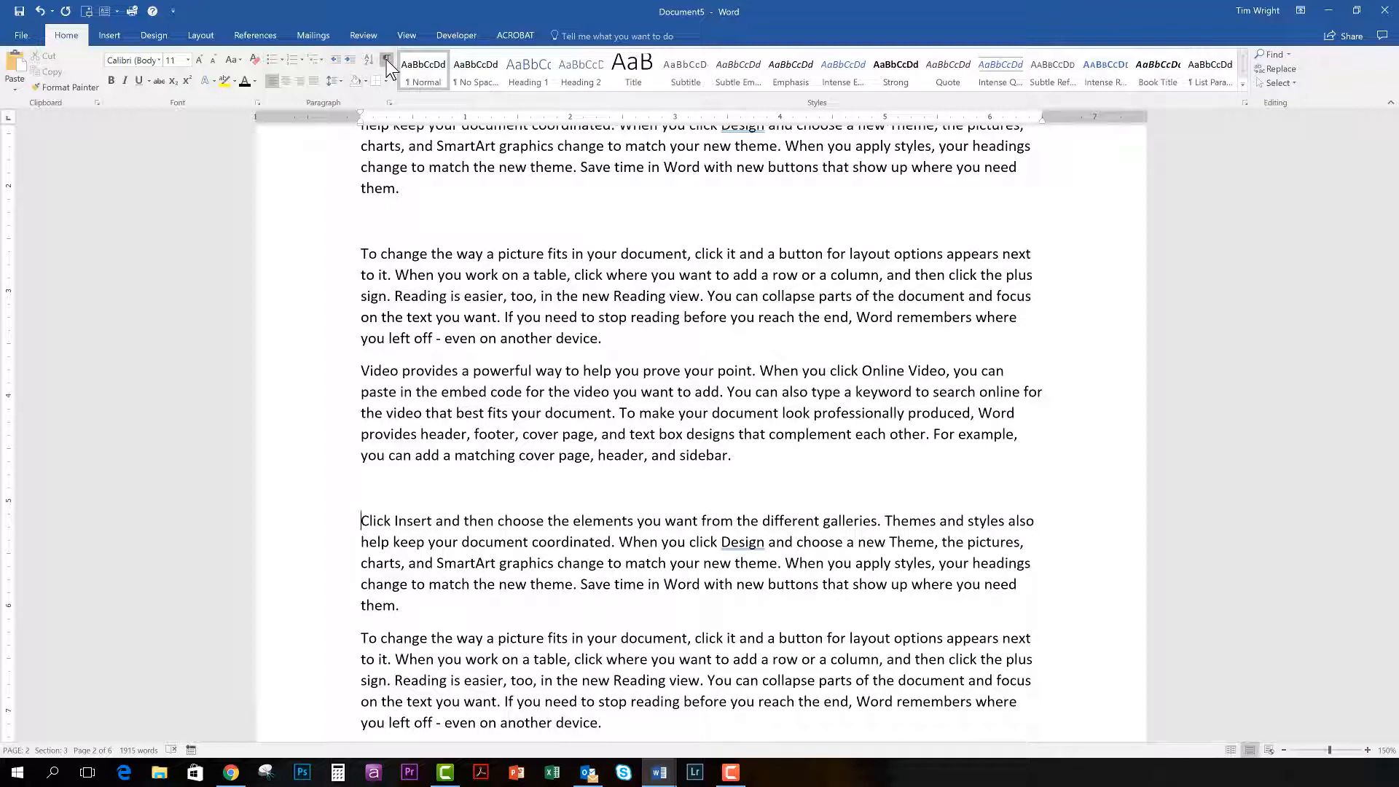
pyautogui.click(387, 62)
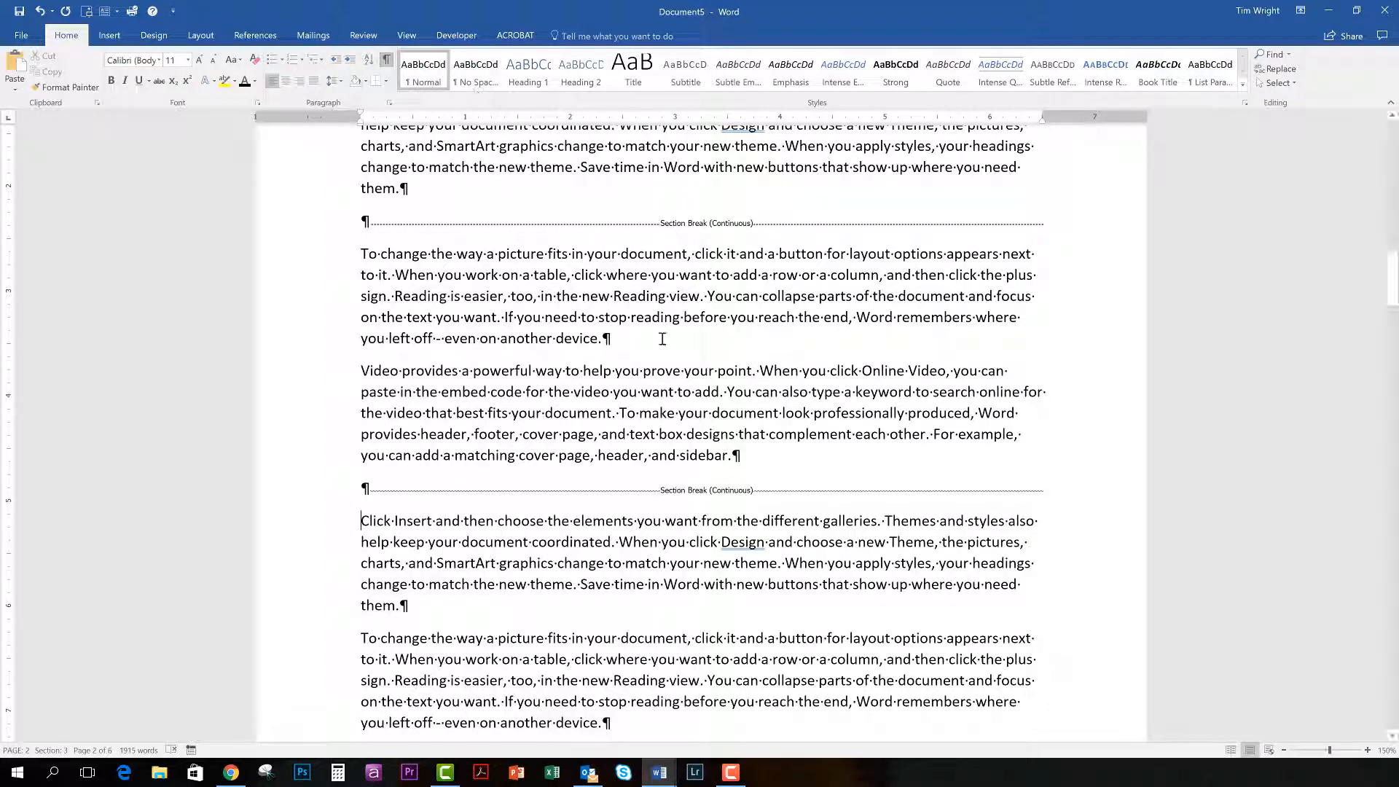
# Apply the Wide margins preset, with 2" left and right, to the section between the two Continuous breaks.
pyautogui.click(682, 296)
pyautogui.click(678, 353)
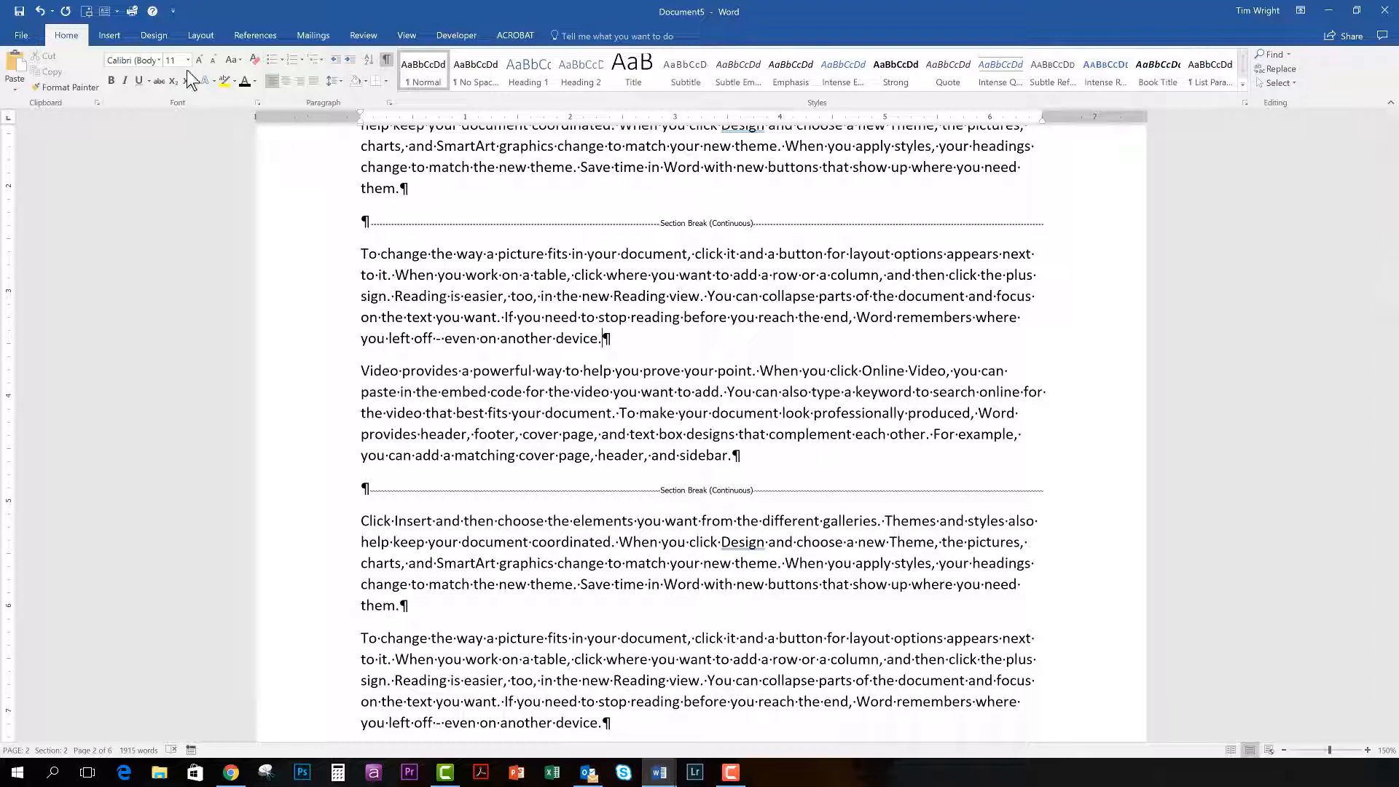
pyautogui.click(200, 35)
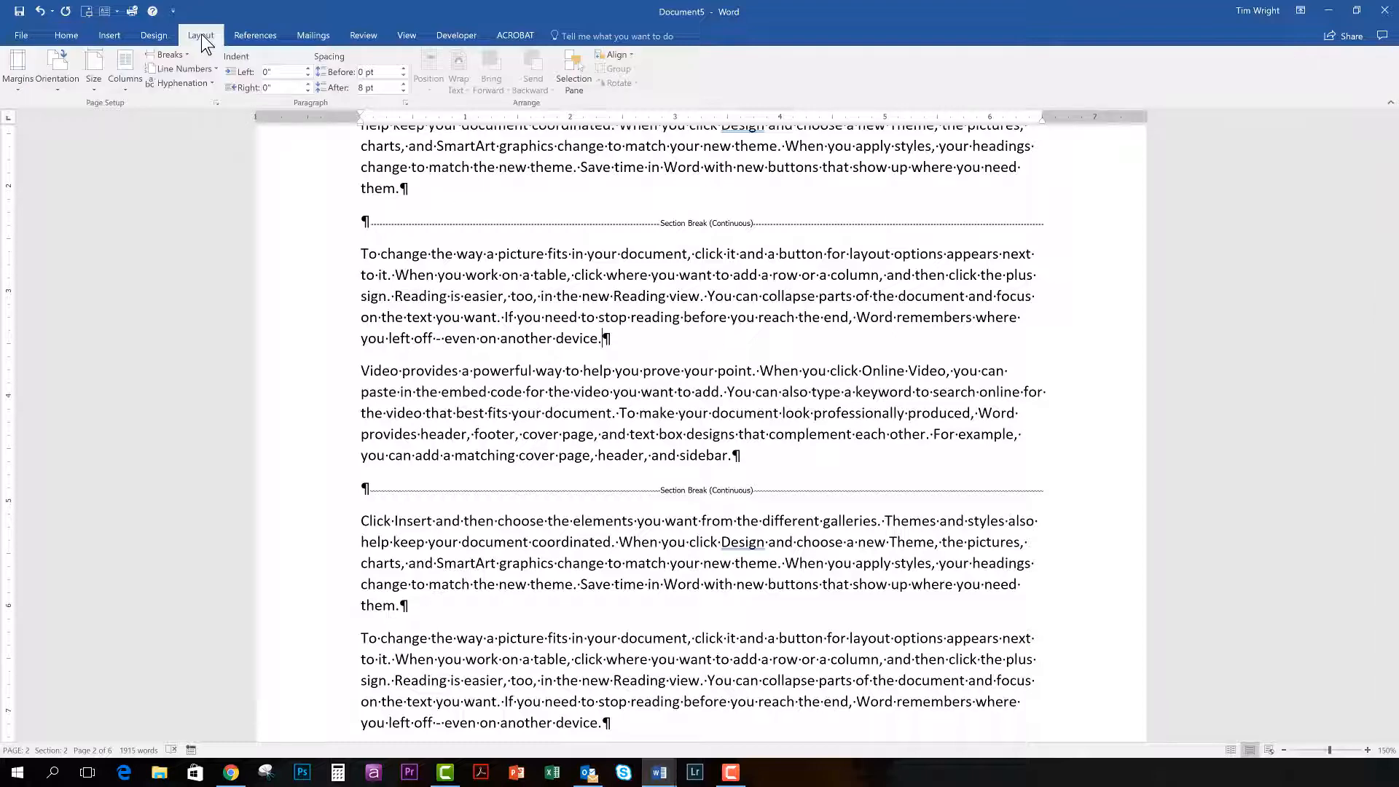
pyautogui.click(18, 73)
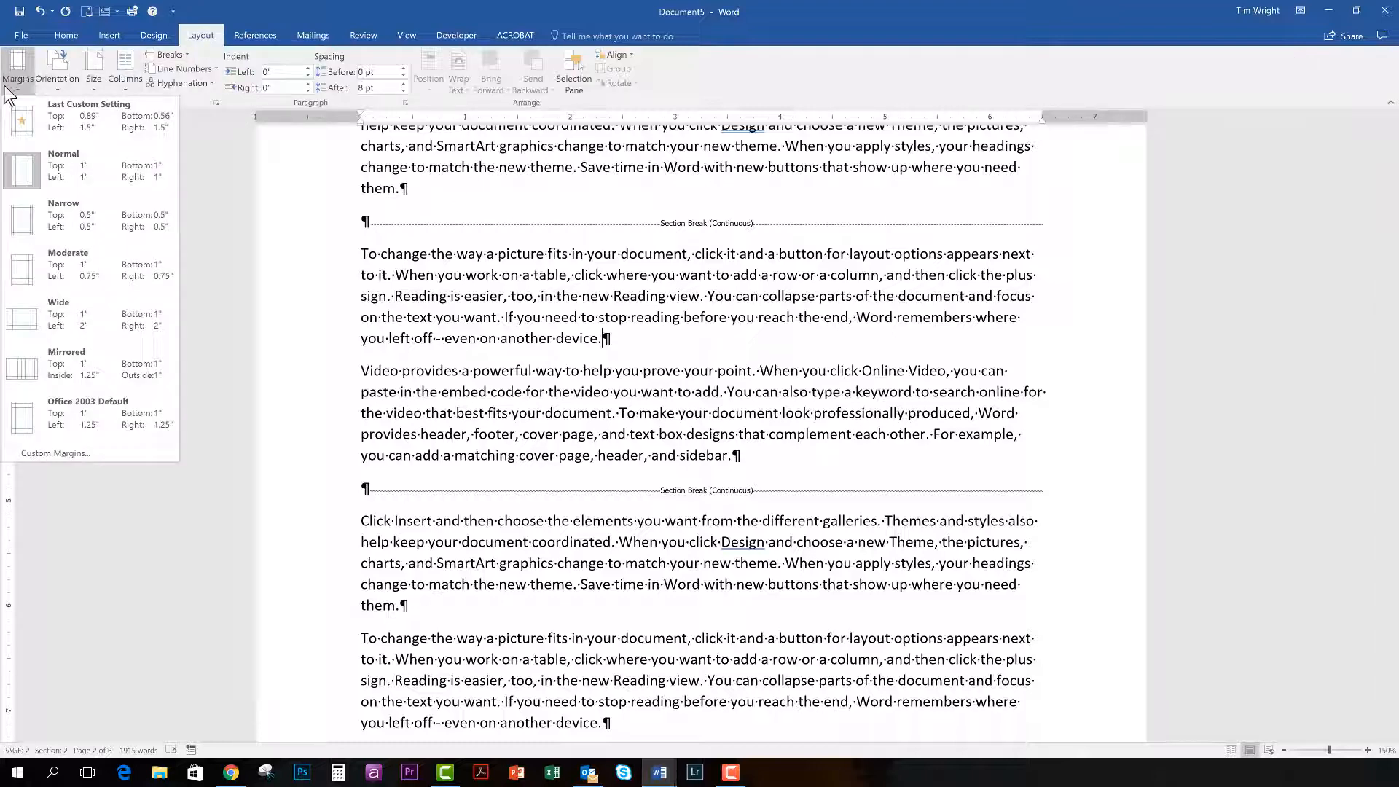
pyautogui.click(23, 325)
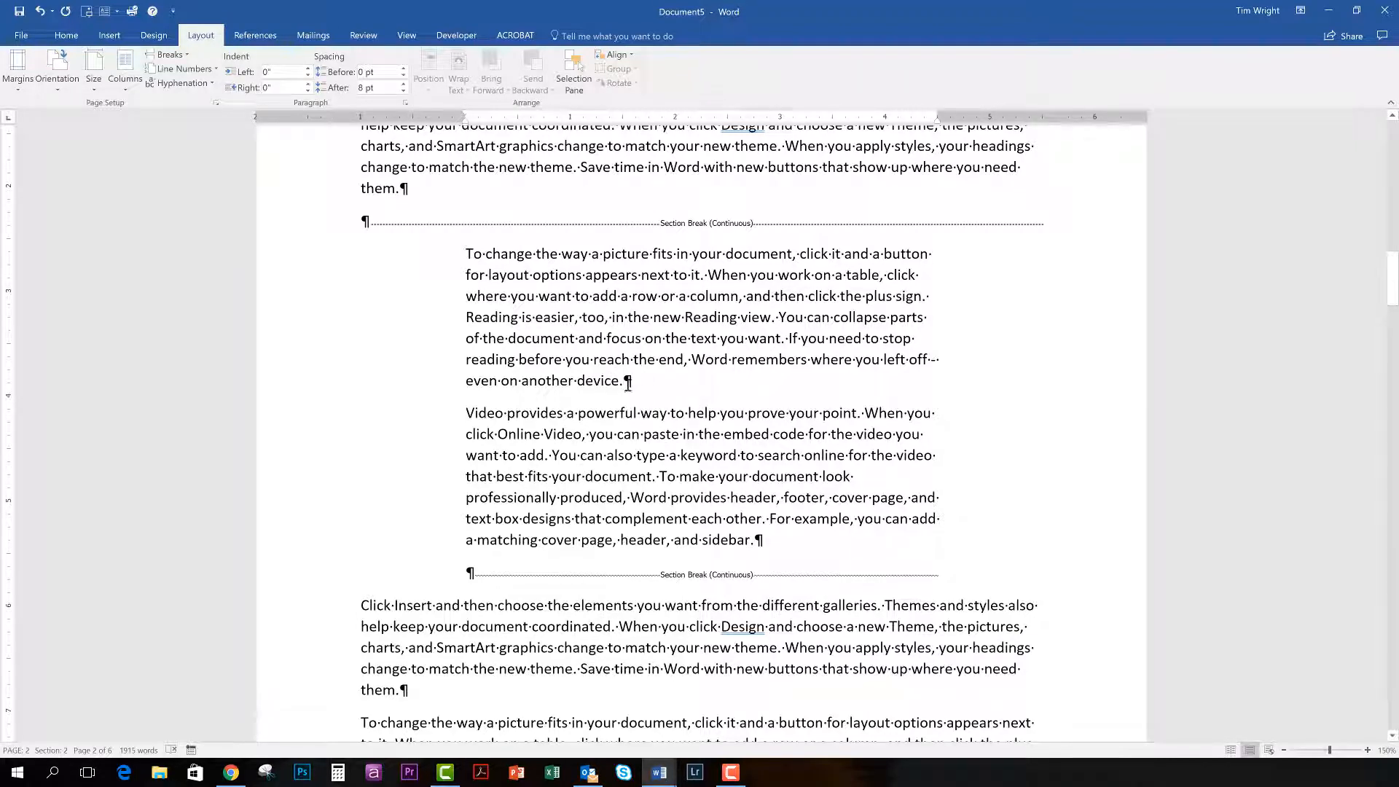
# Review the page break on the title page, the Continuous breaks on page 2 and the Next Page breaks around the table.
pyautogui.scroll(1, 577, 489)
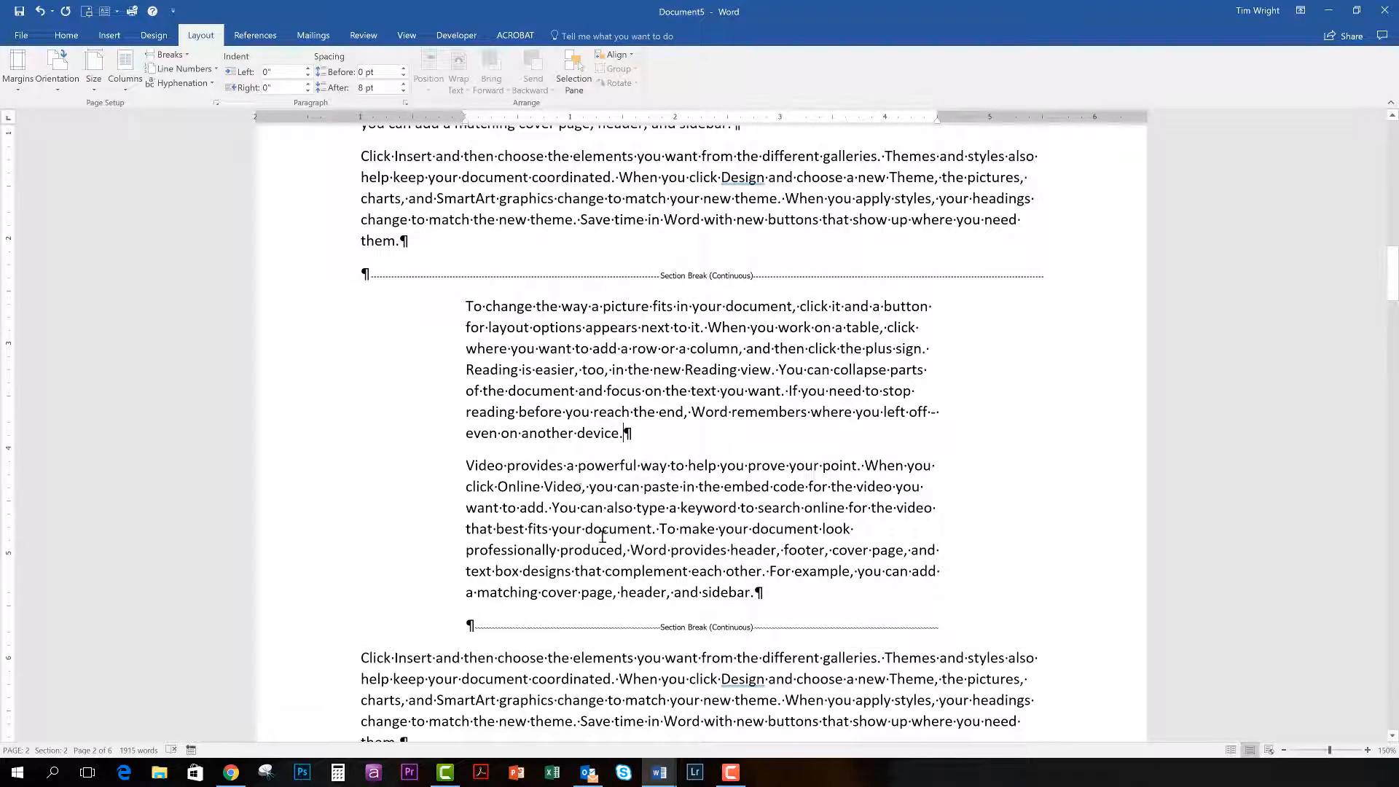
pyautogui.scroll(5, 679, 581)
pyautogui.scroll(20, 679, 581)
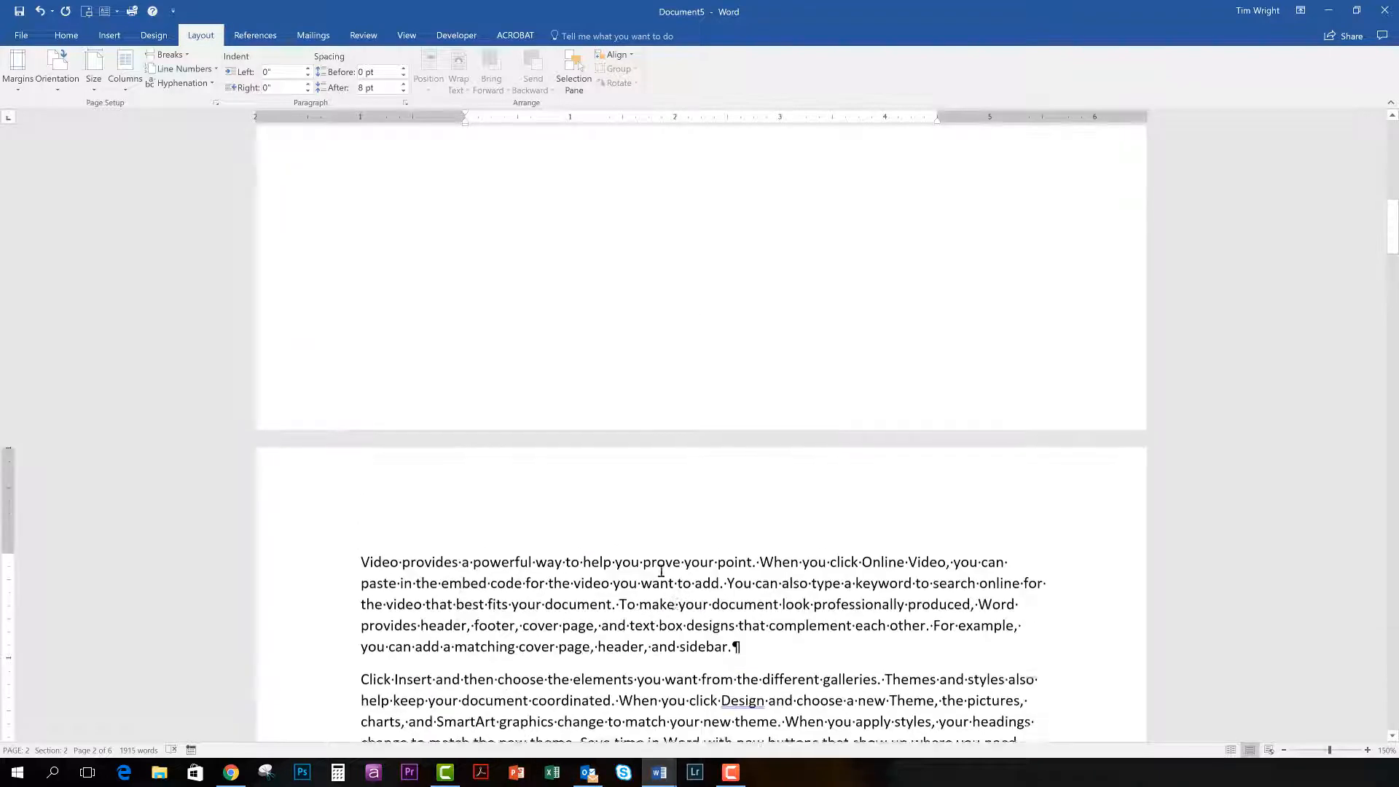
pyautogui.click(477, 305)
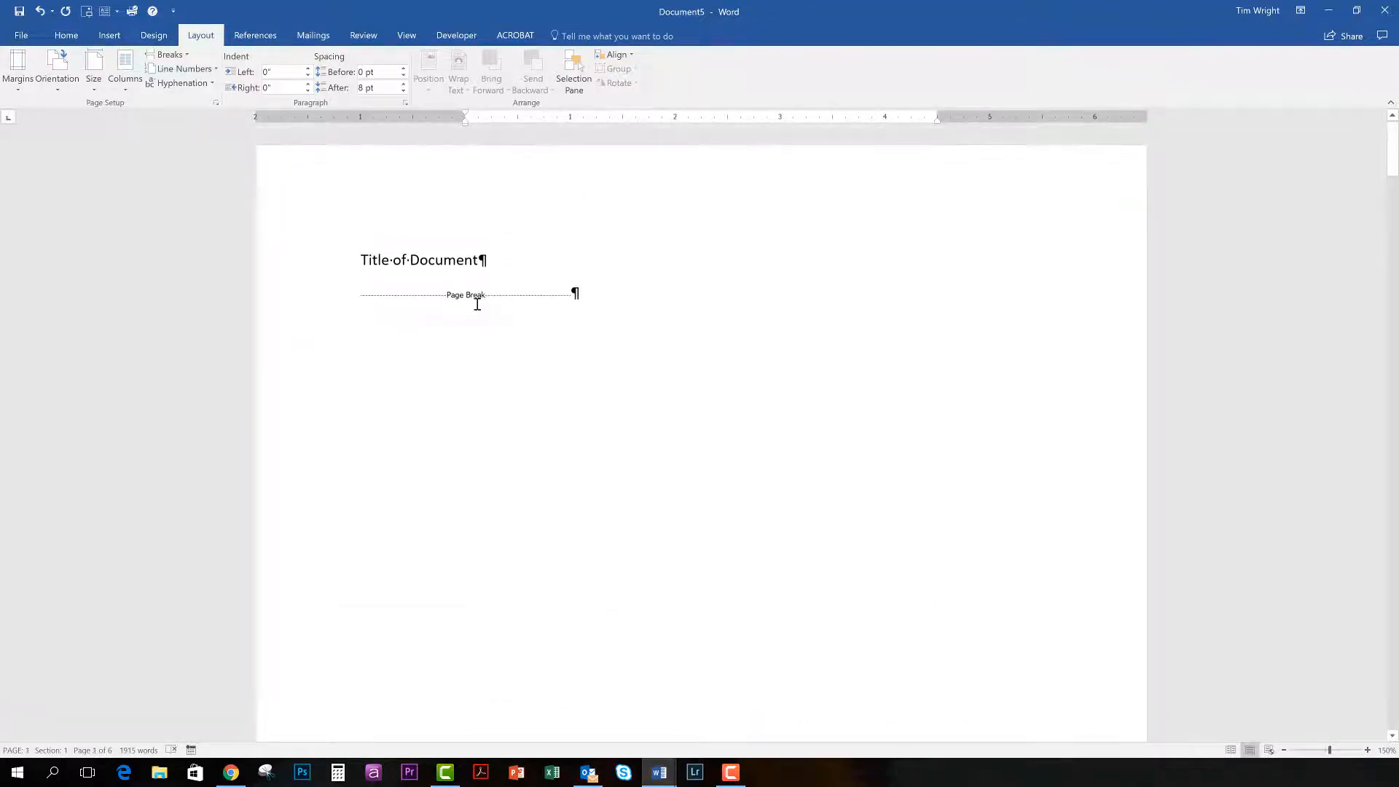
pyautogui.scroll(-18, 592, 484)
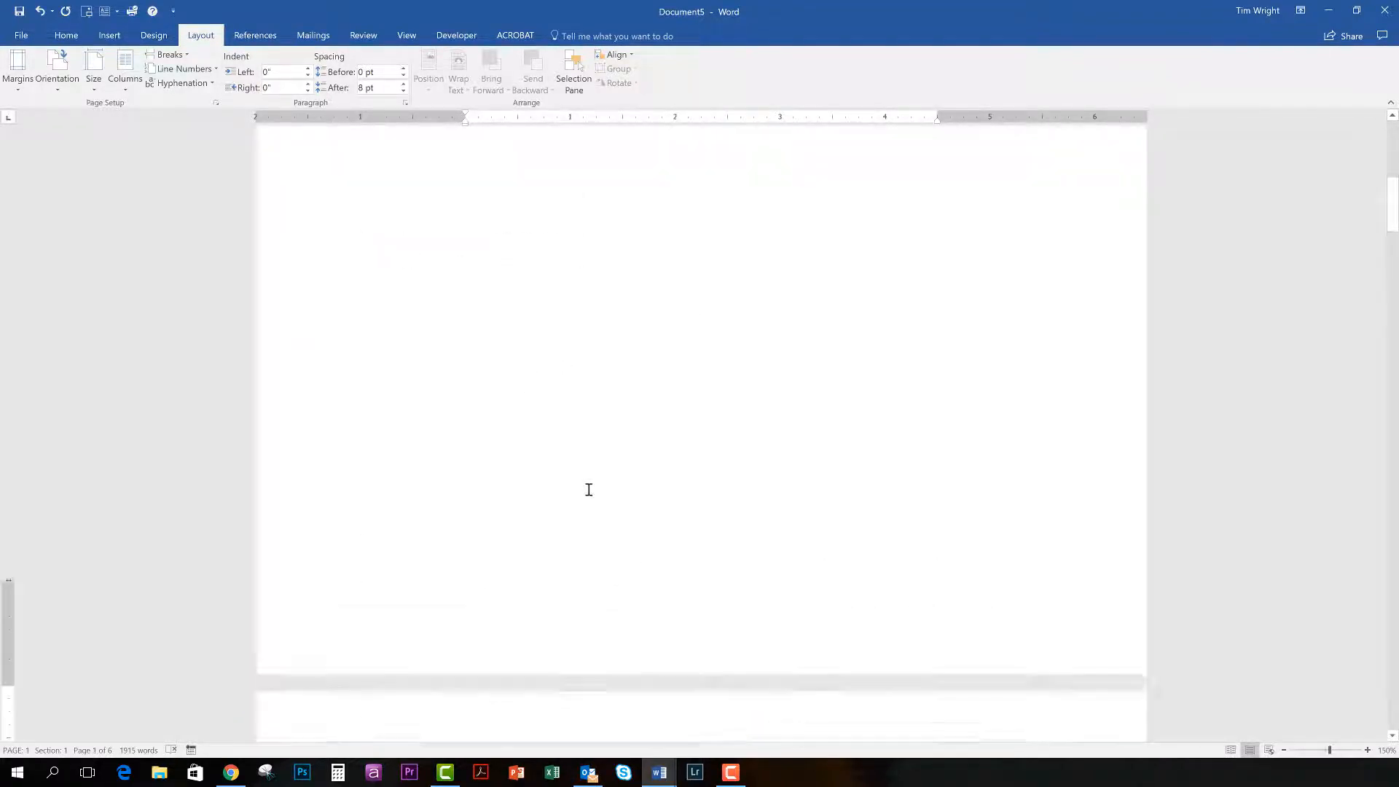
pyautogui.scroll(-5, 589, 491)
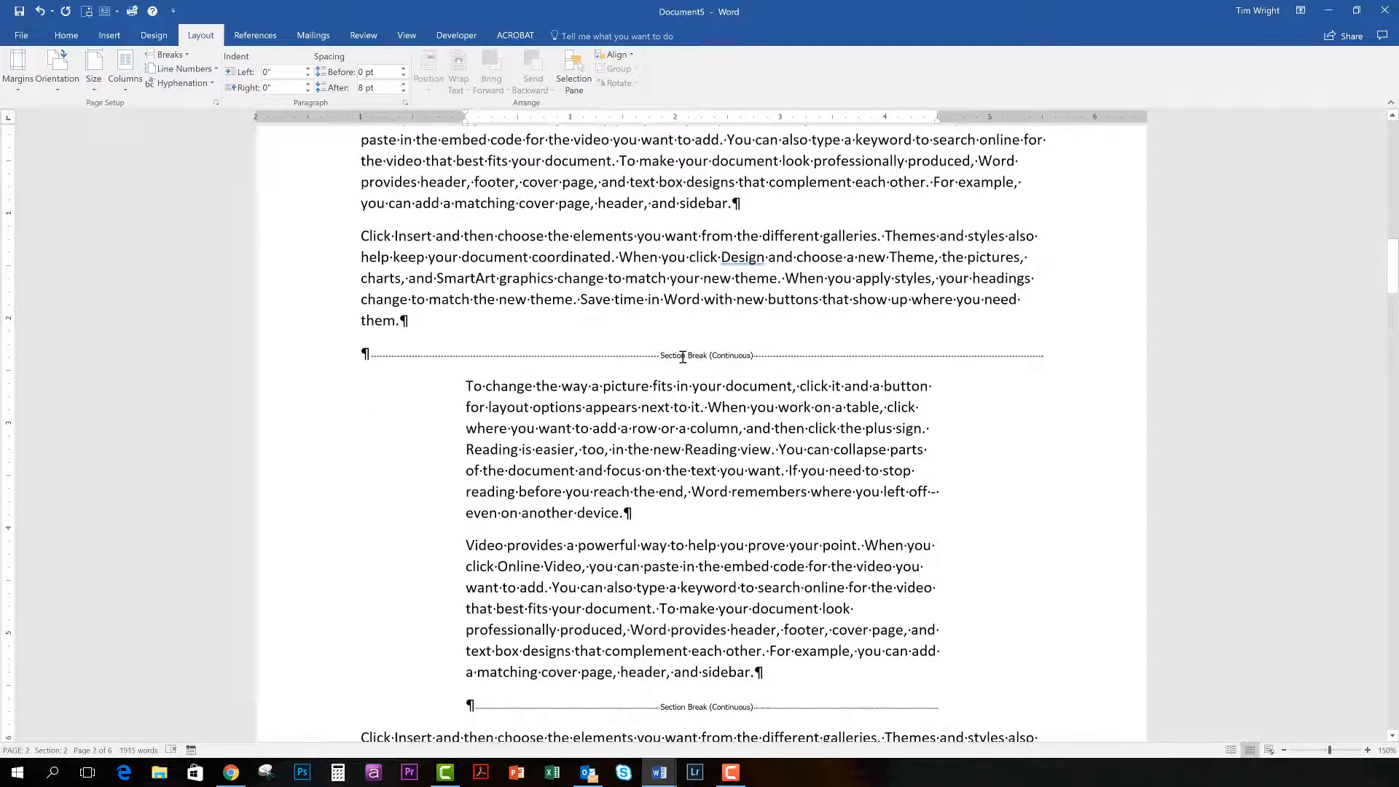
pyautogui.scroll(-7, 670, 565)
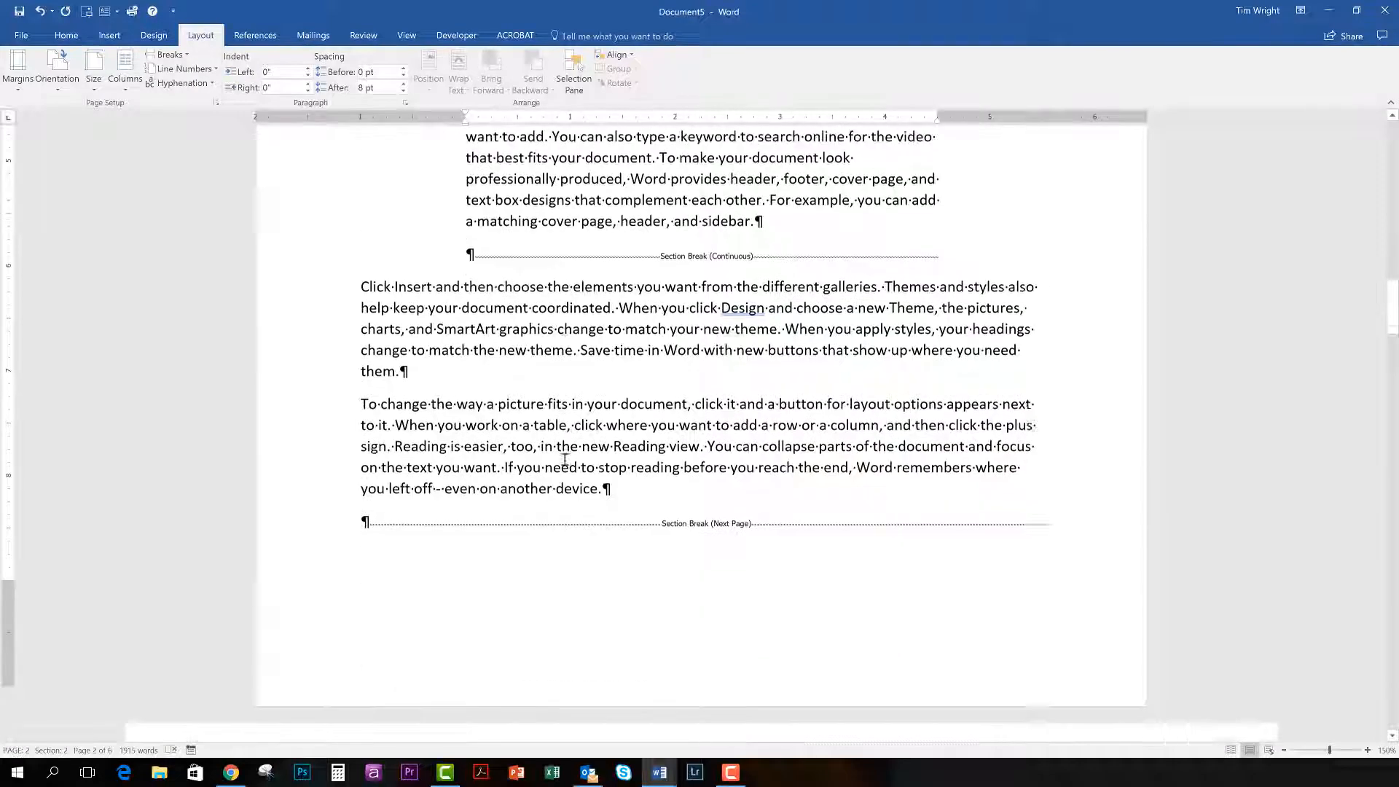
pyautogui.scroll(-7, 640, 520)
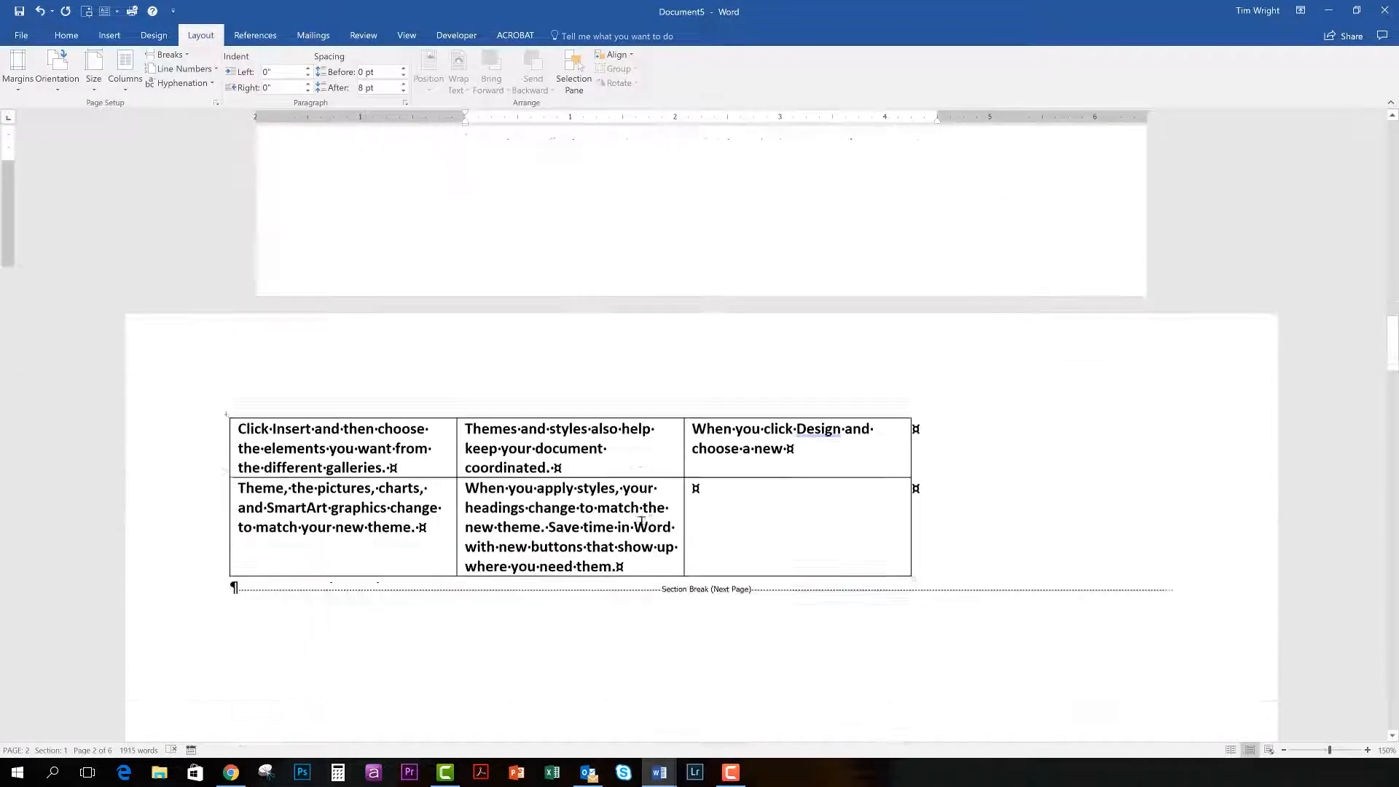
pyautogui.scroll(10, 641, 522)
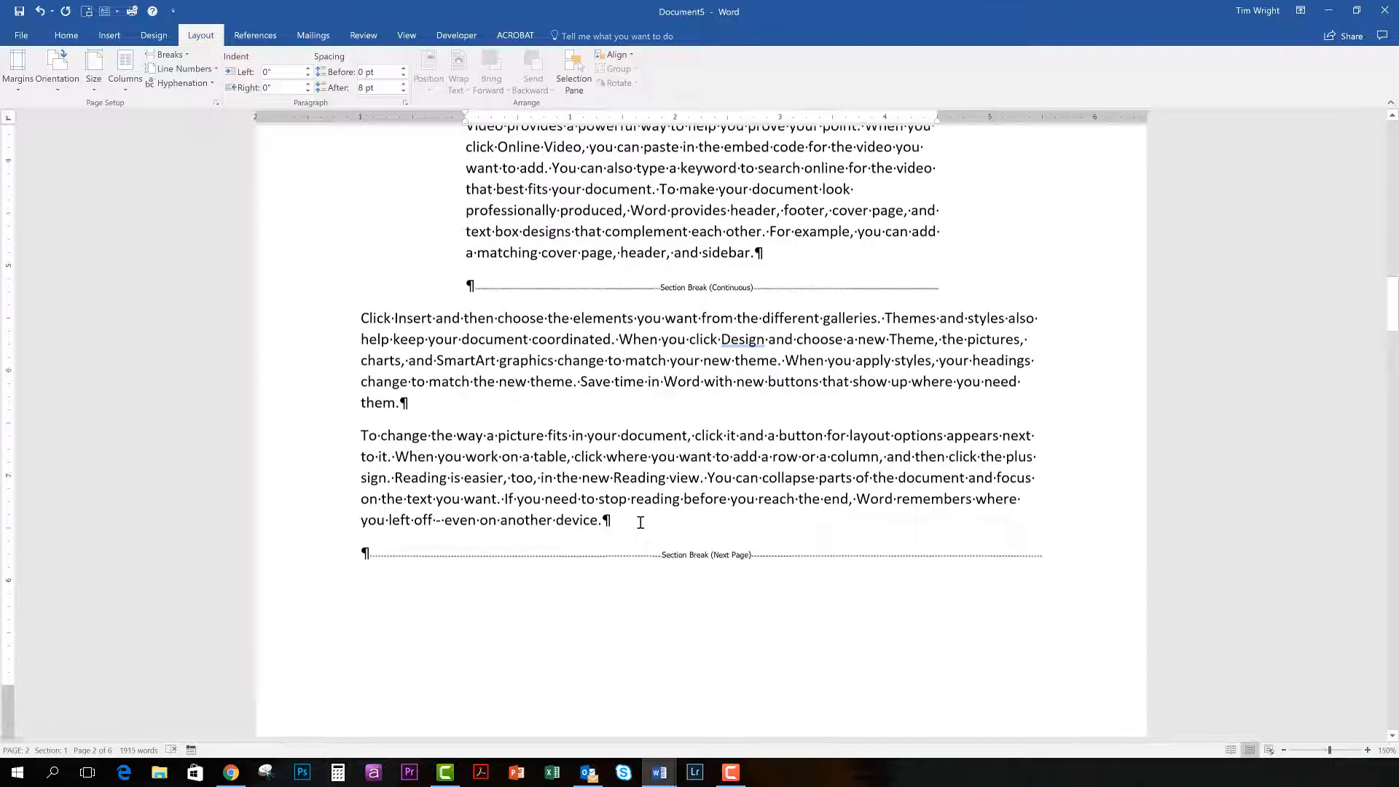